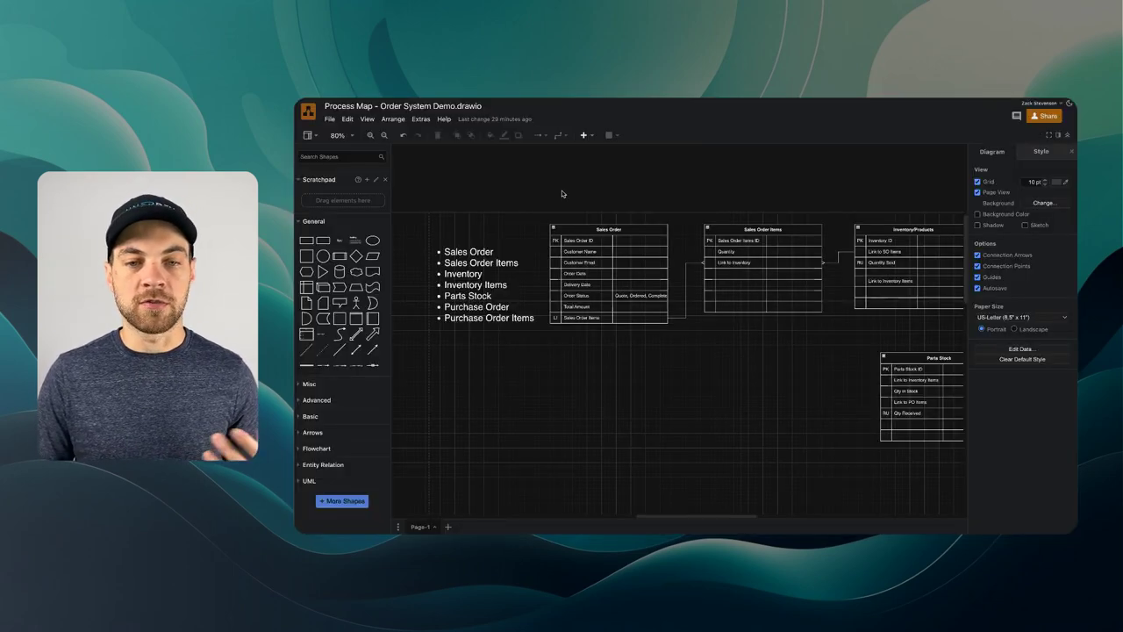
Examine the order system process map, from the list of tables through the linked sales, inventory, parts stock and purchase order tables
scroll(579, 266, "right", 3)
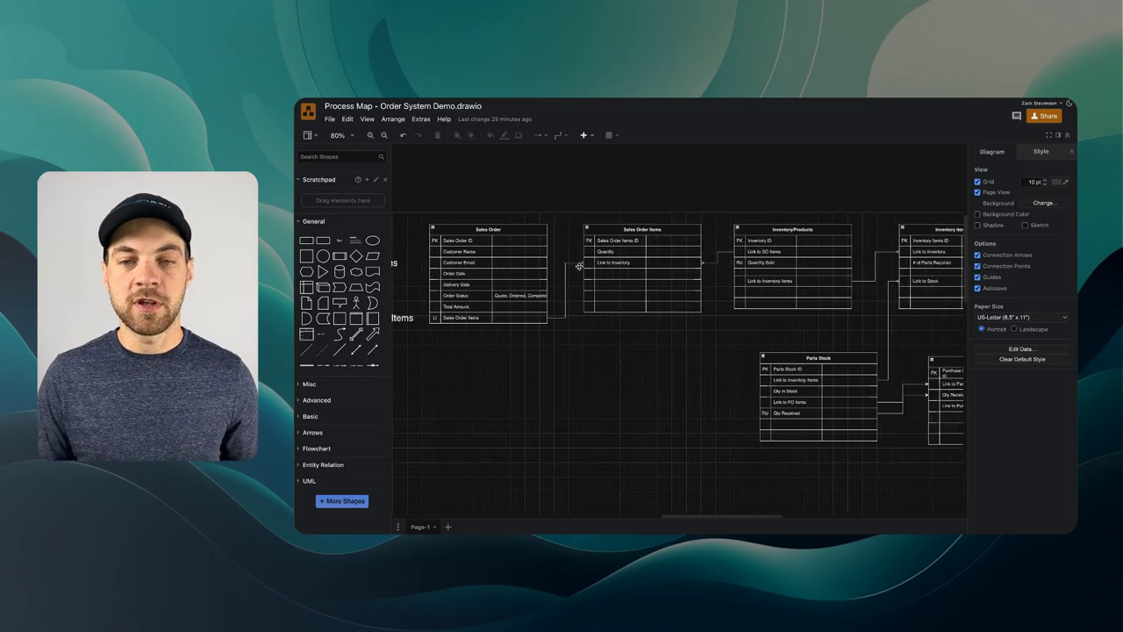
scroll(500, 292, "down", 2)
scroll(491, 298, "left", 2)
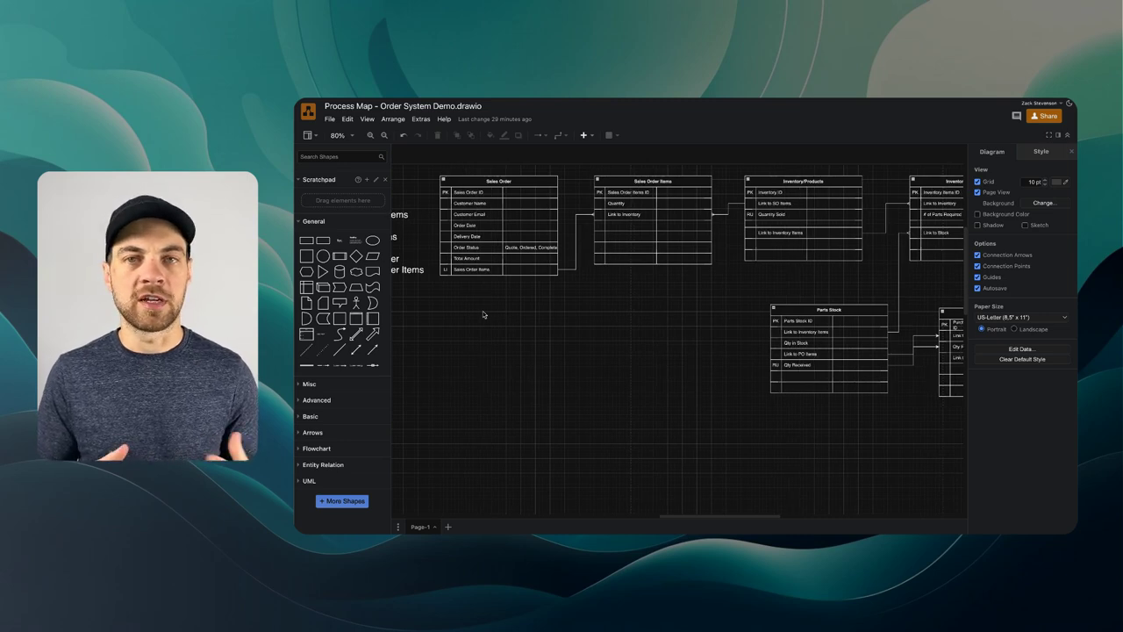
scroll(482, 314, "right", 2)
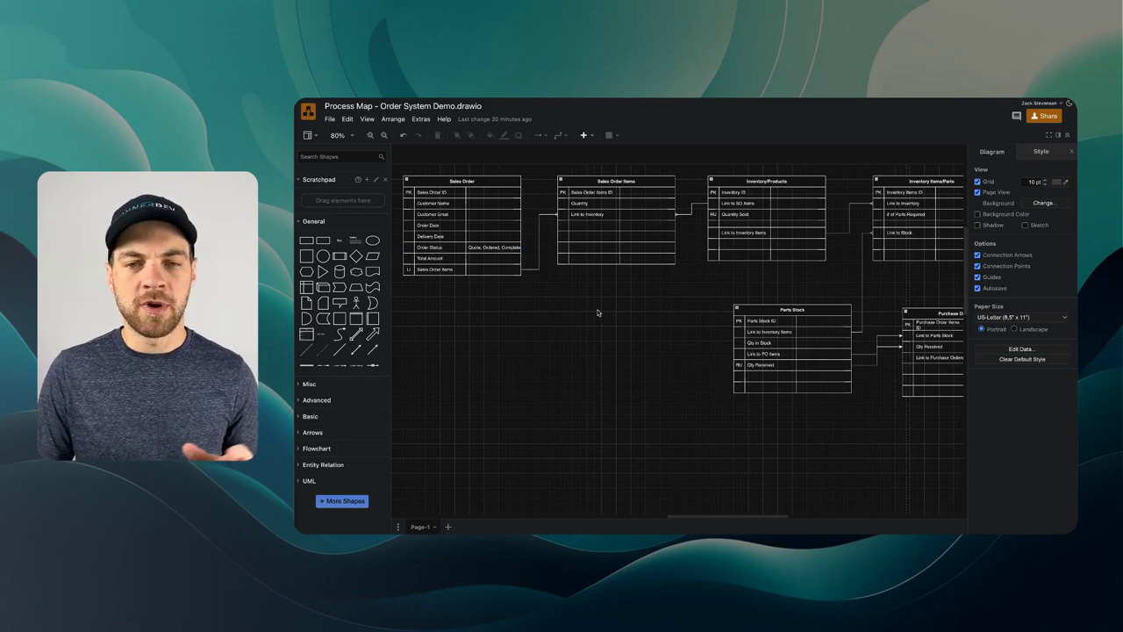
scroll(556, 325, "left", 2)
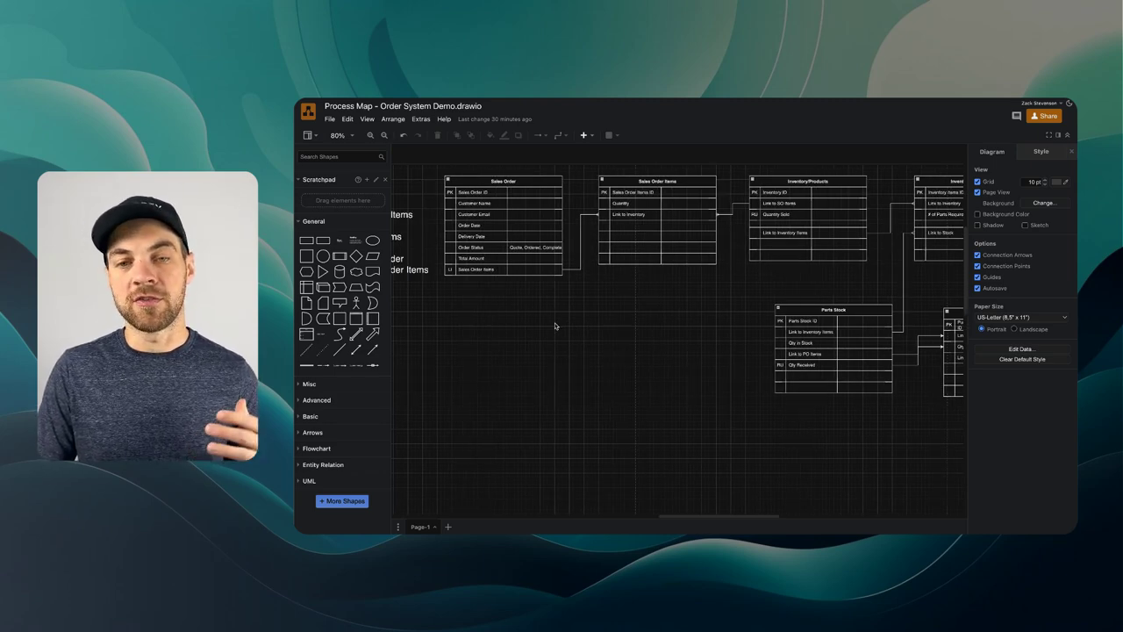
scroll(554, 325, "right", 6)
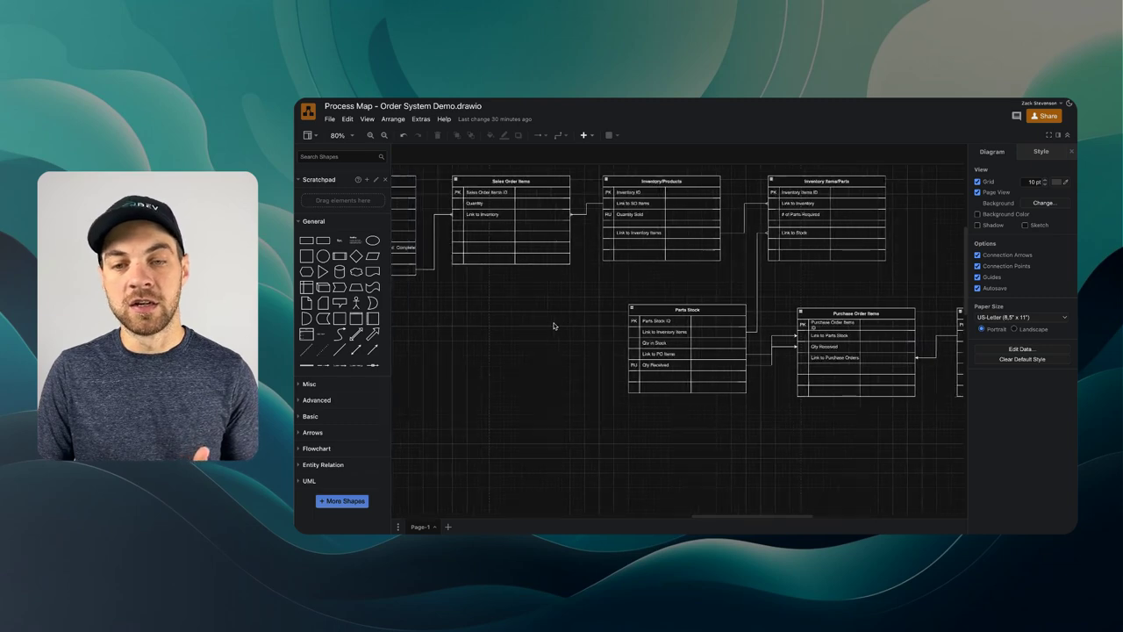
scroll(553, 326, "left", 13)
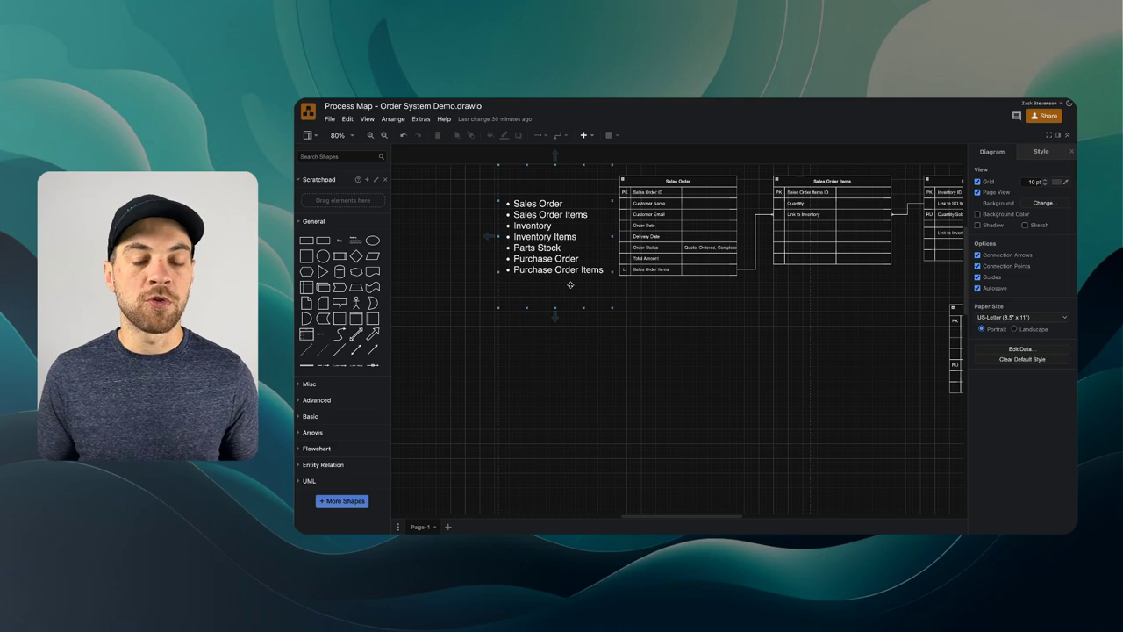
scroll(570, 285, "right", 2)
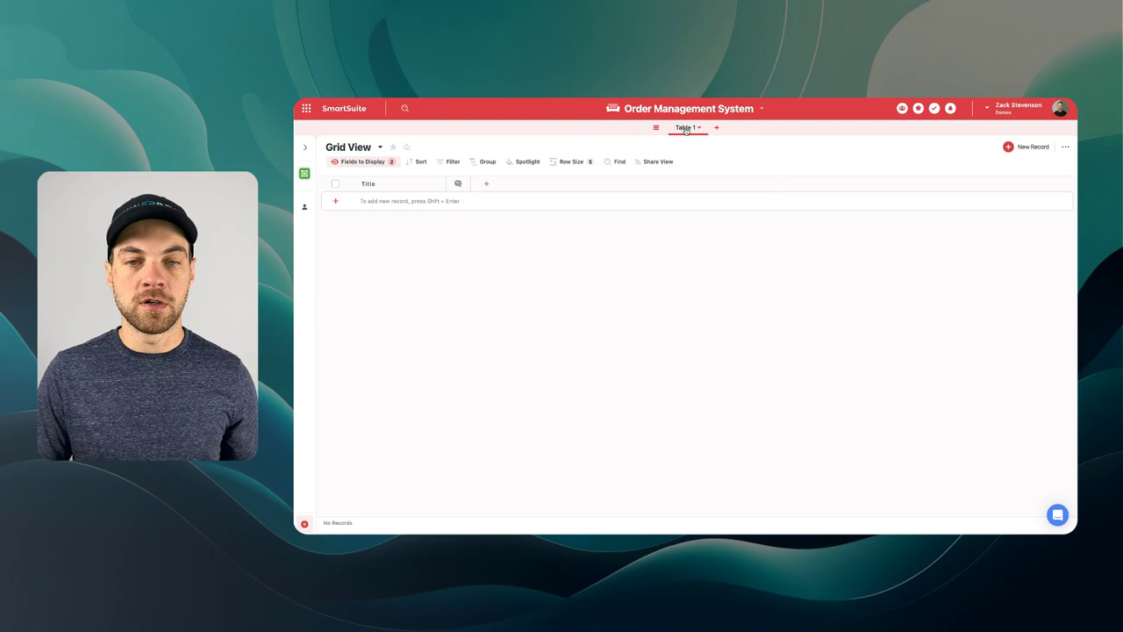
In SmartSuite's Order Management System, rename Table 1 as Sales Order and set its records to be called Order
left_click(687, 130)
type("Sales Order")
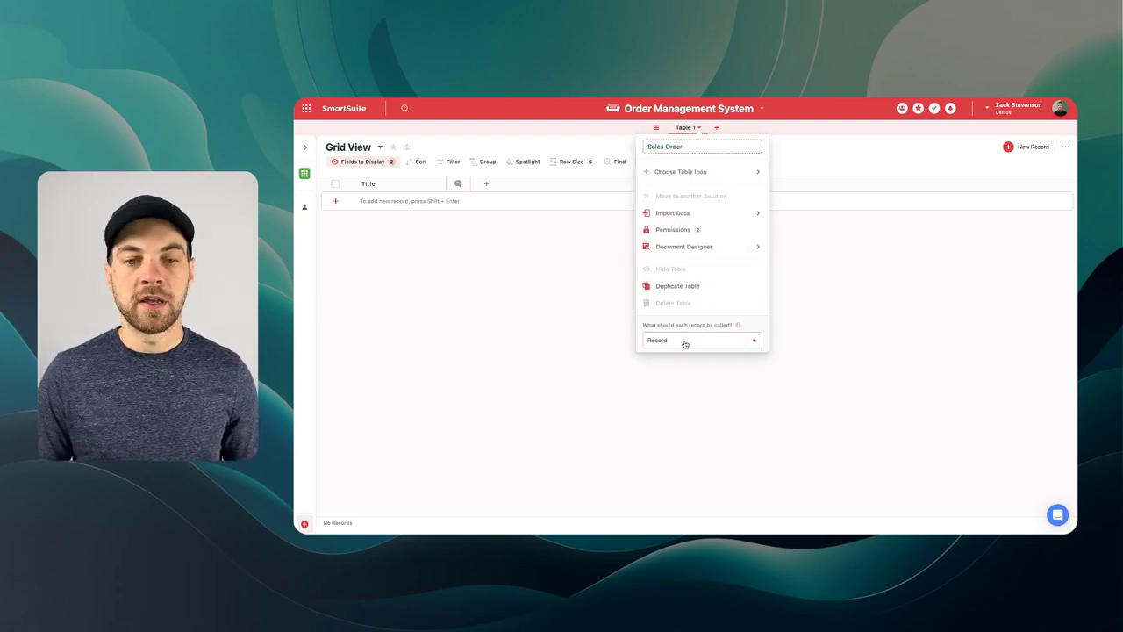
left_click(685, 340)
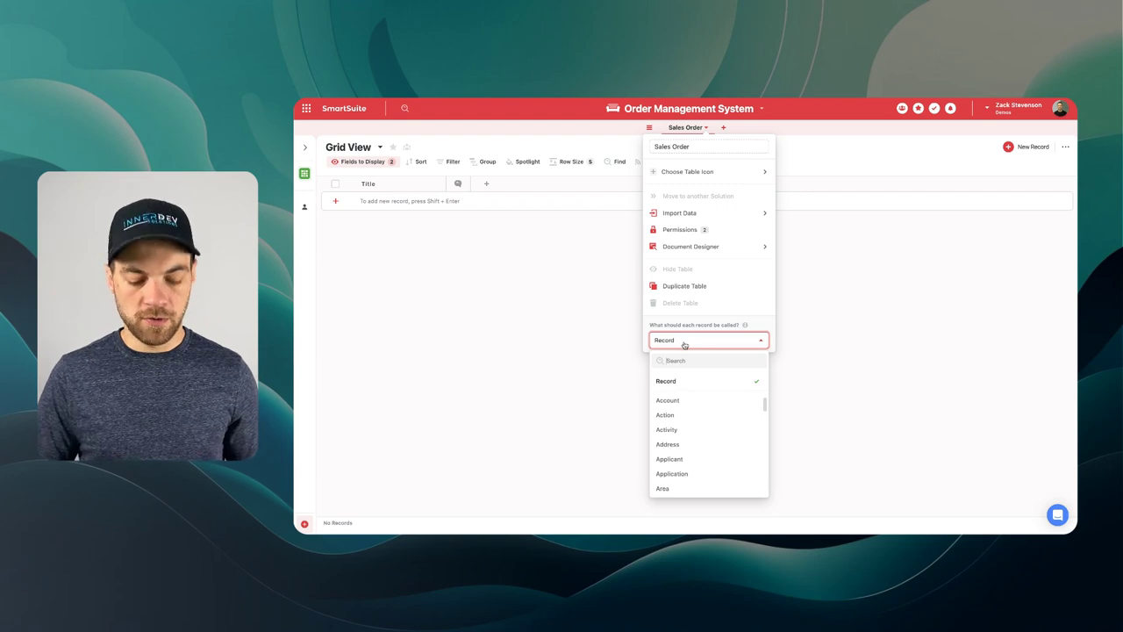
type("order")
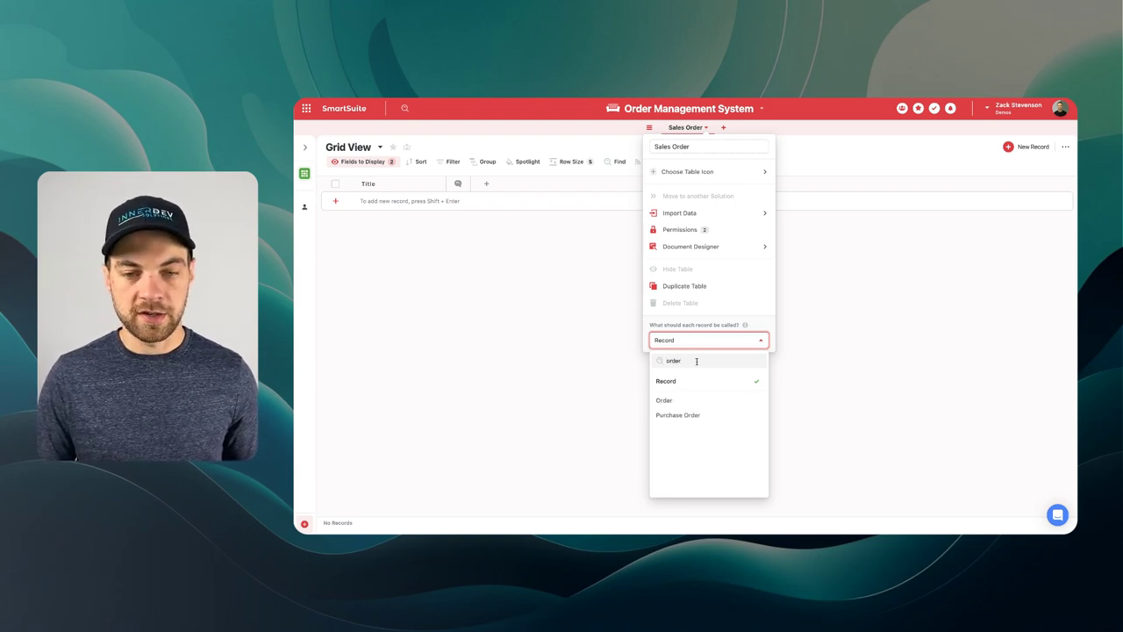
left_click(664, 401)
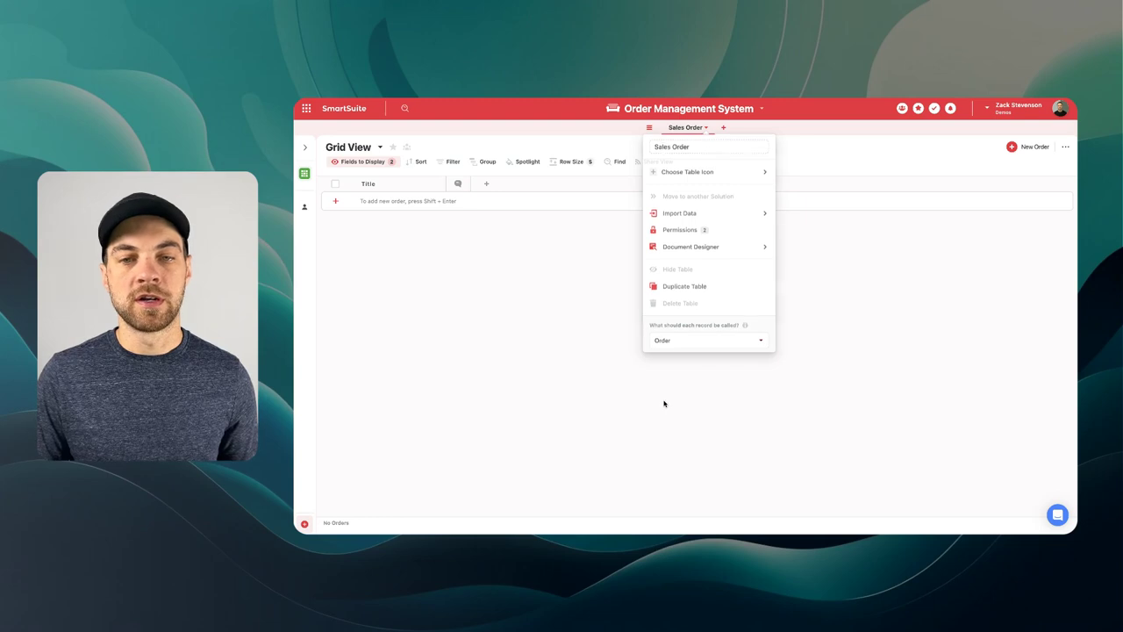
left_click(664, 402)
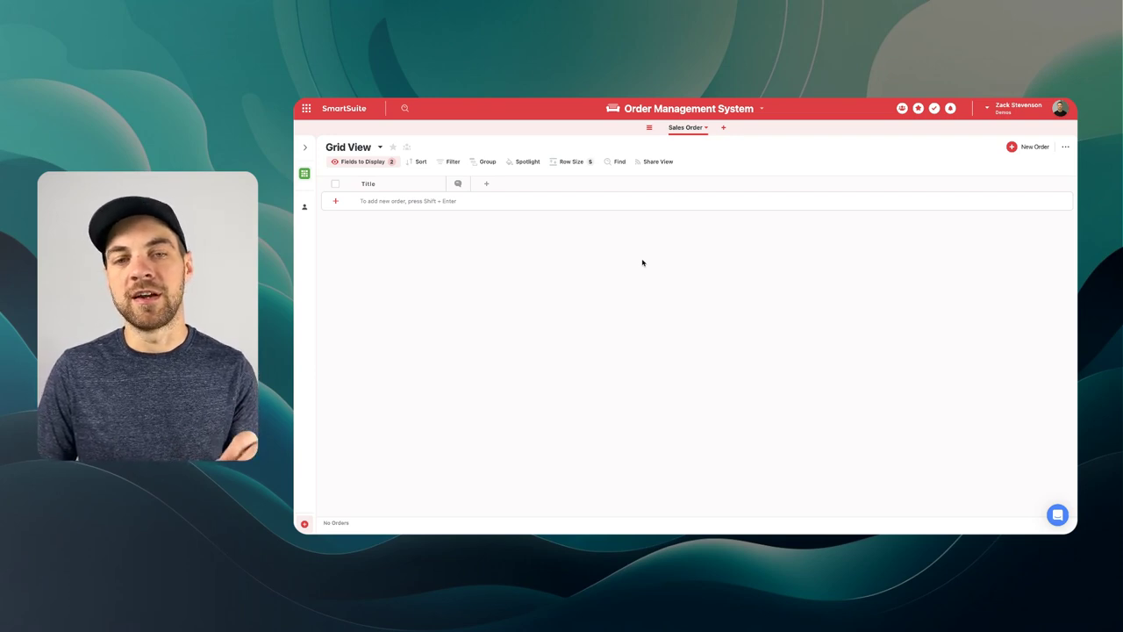
Duplicate the Sales Order table under the name SO Items
left_click(706, 130)
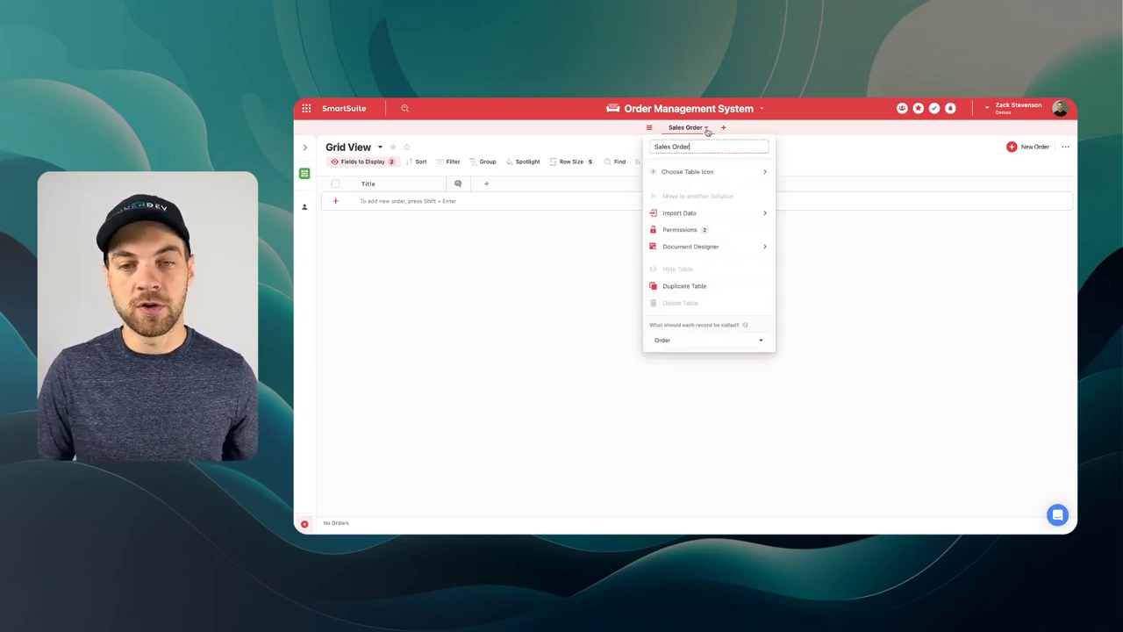
left_click(683, 286)
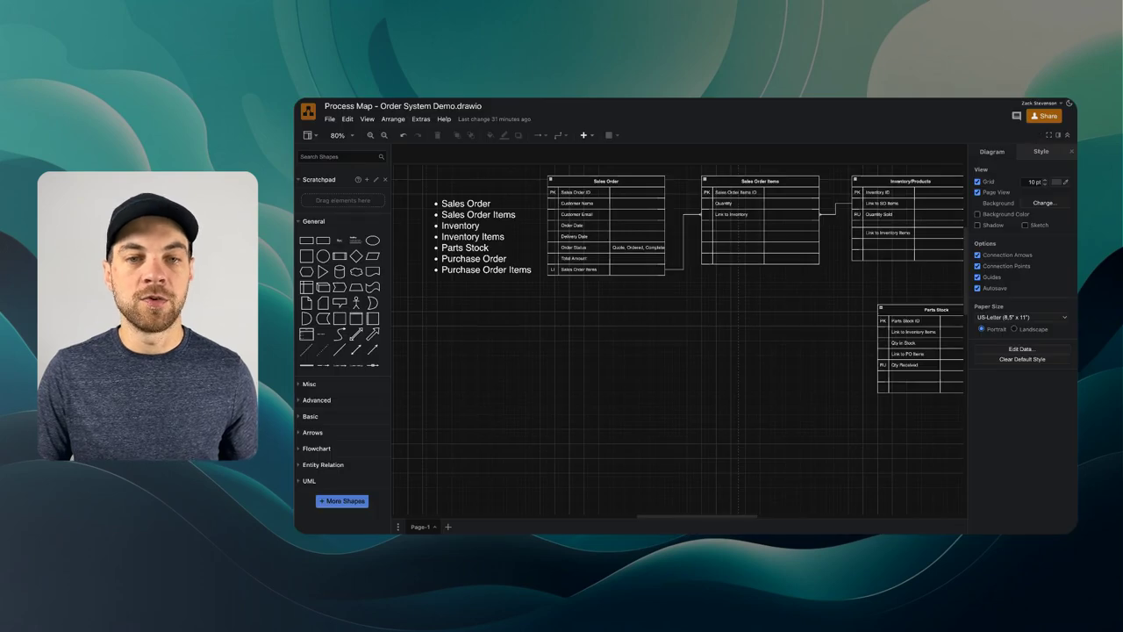
left_click(444, 167)
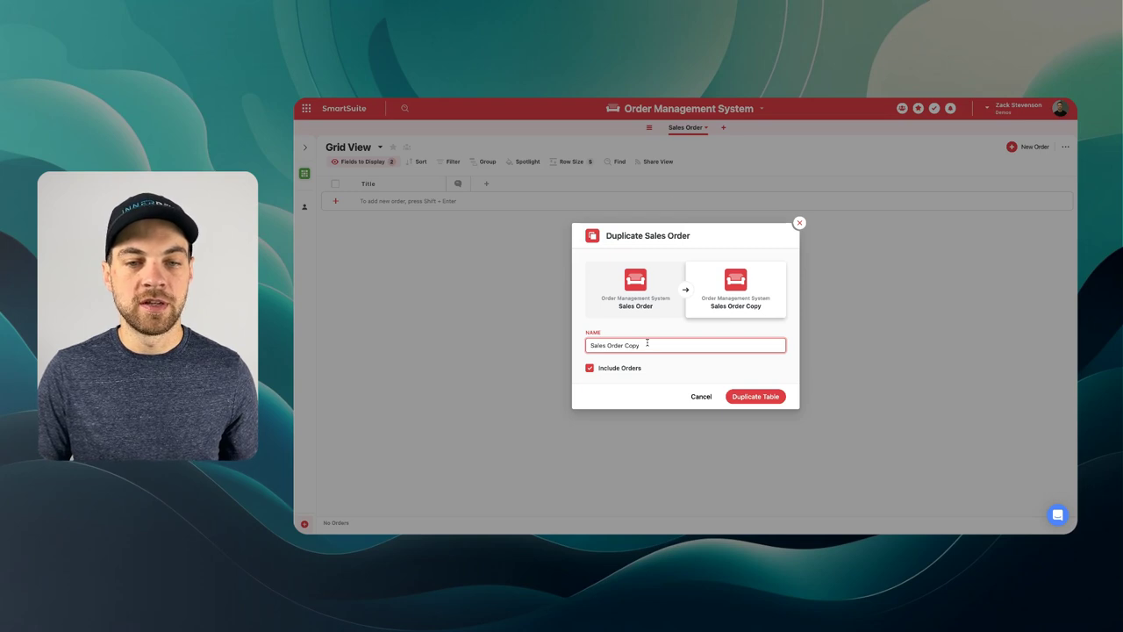
left_click_drag(648, 345, 586, 339)
type("SO")
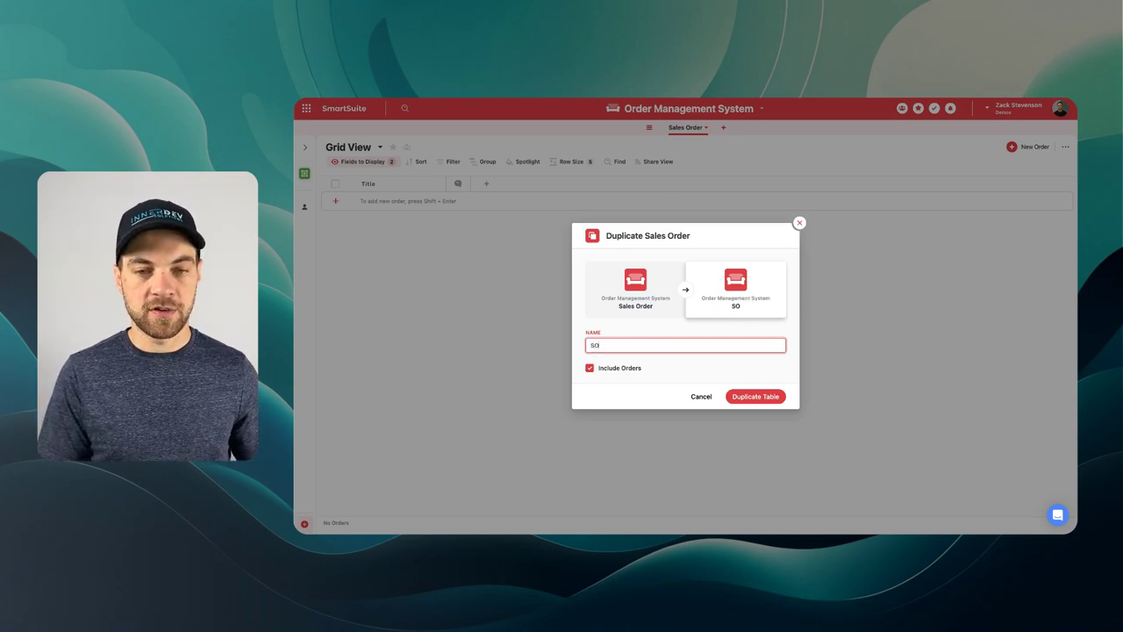
type(" Items")
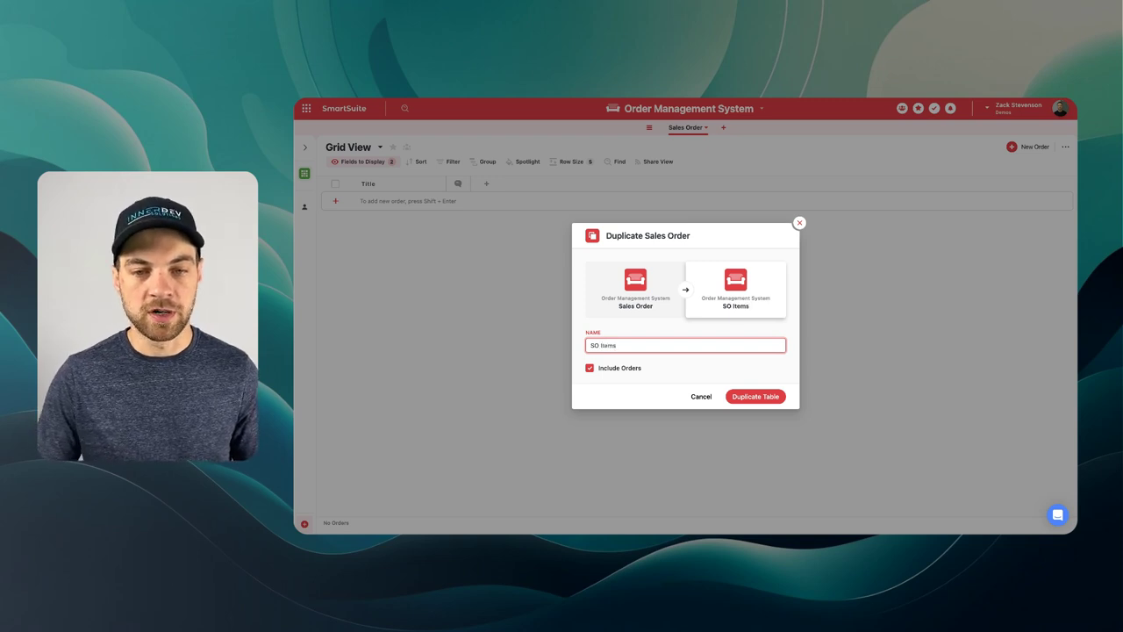
key("Return")
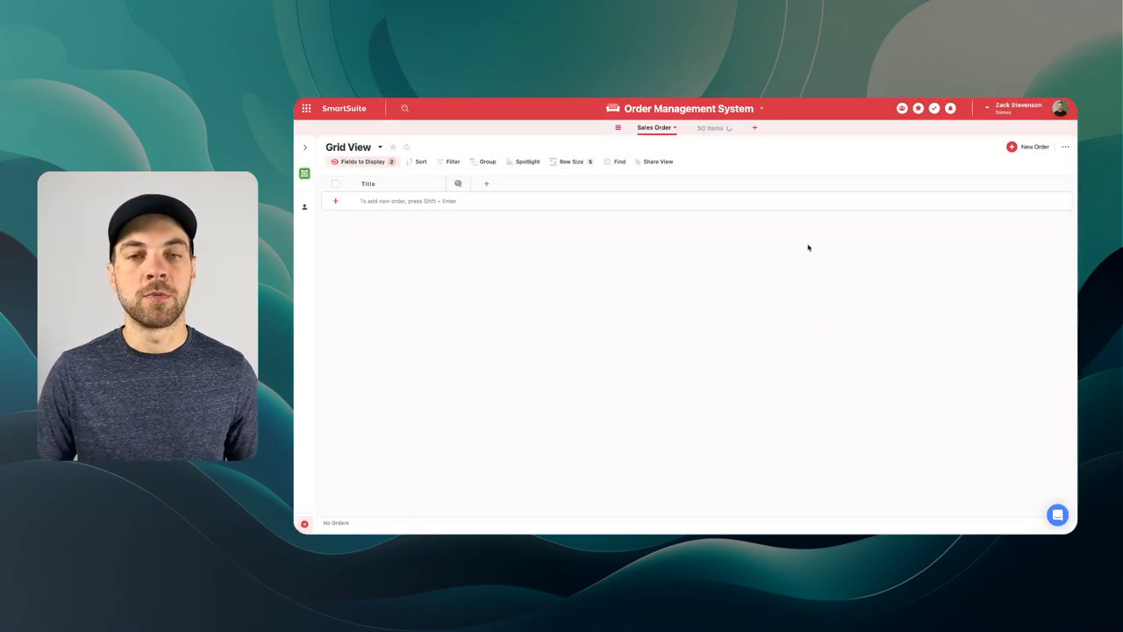
Open the SO Items table and look up "item" as the name for its records
left_click(711, 129)
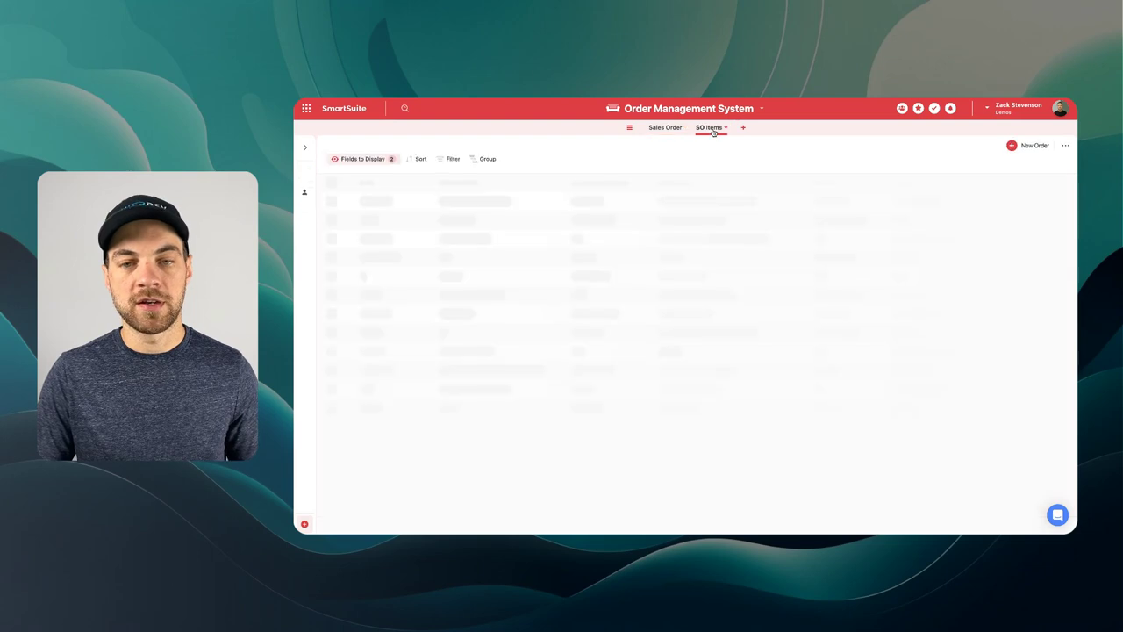
left_click(713, 129)
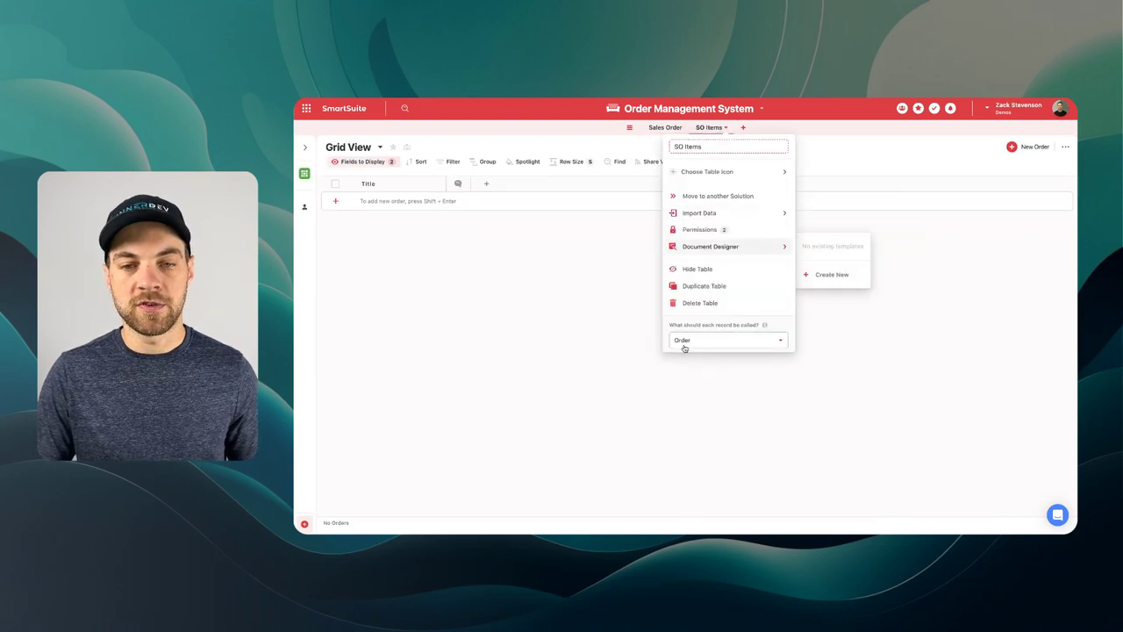
left_click(686, 341)
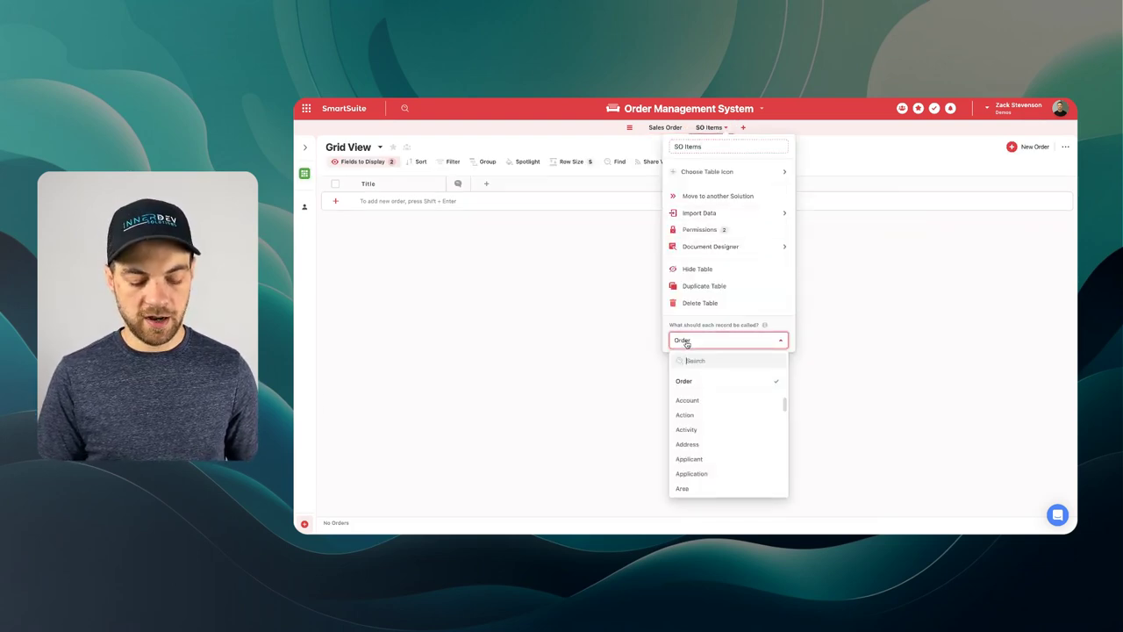
type("item")
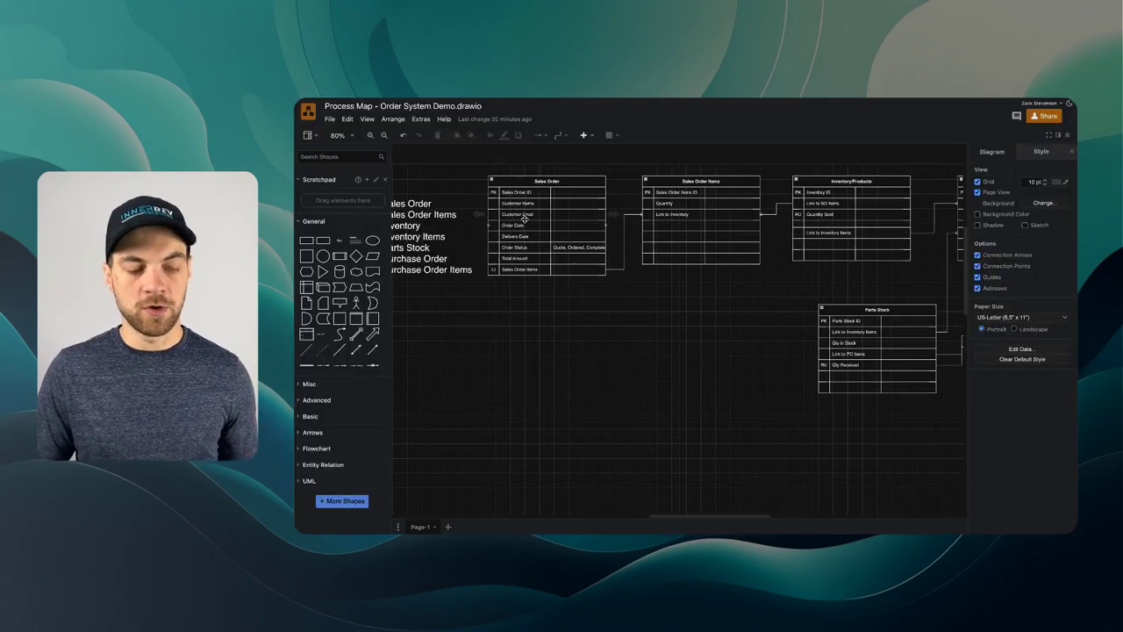
Check the Sales Order fields in the process map and add a Text field named Customer Name to the Sales Order table
scroll(508, 230, "up", 5)
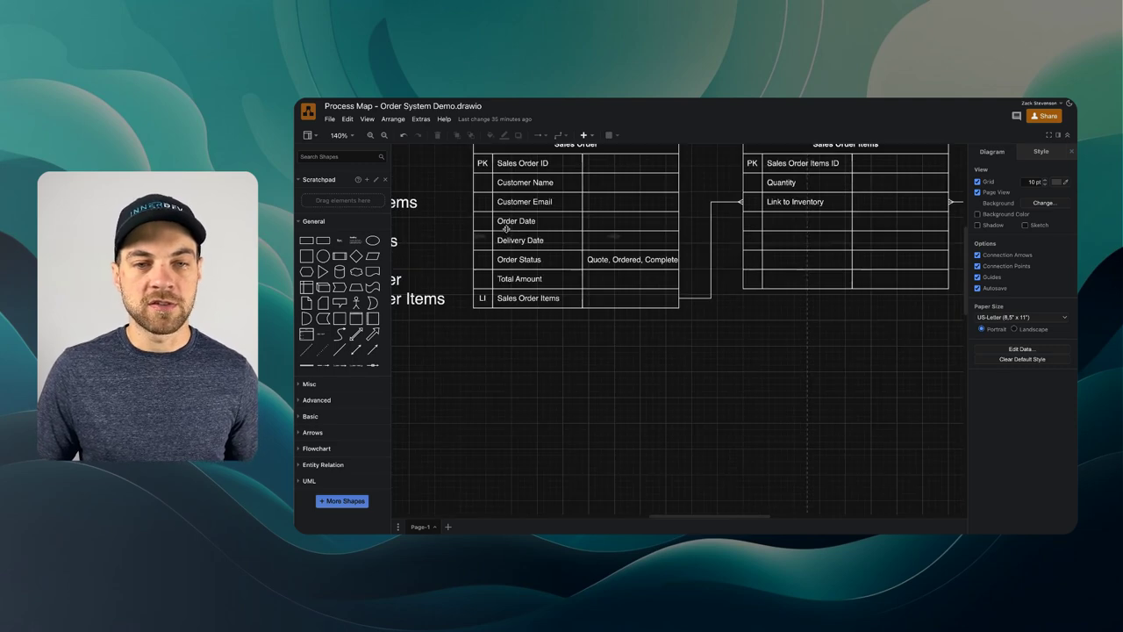
scroll(505, 224, "up", 1)
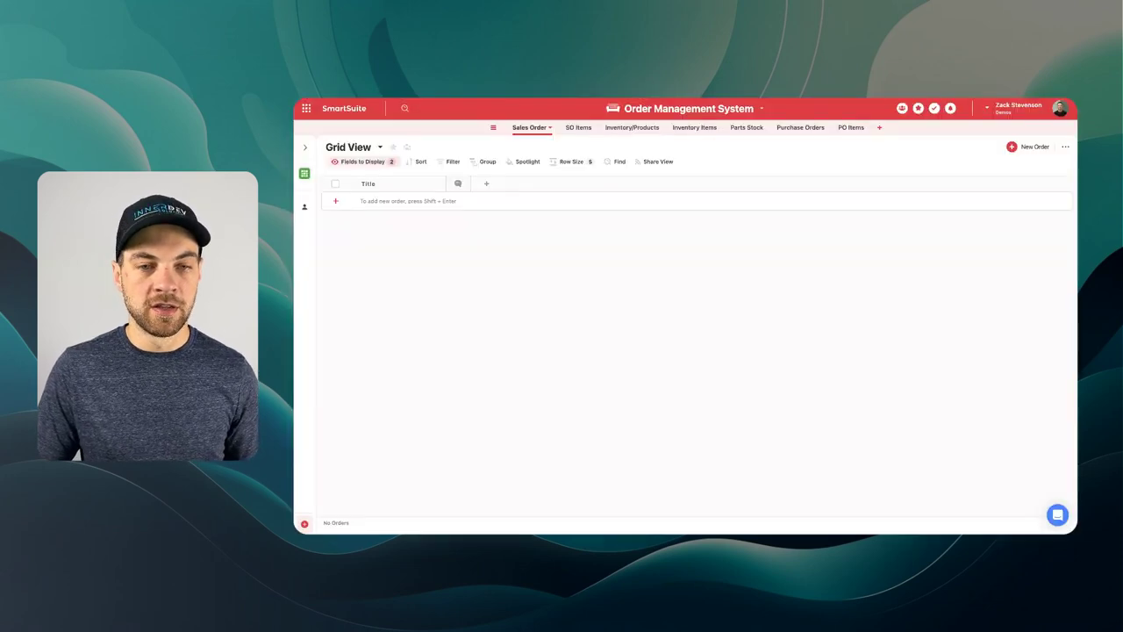
left_click(476, 184)
mouse_move(549, 251)
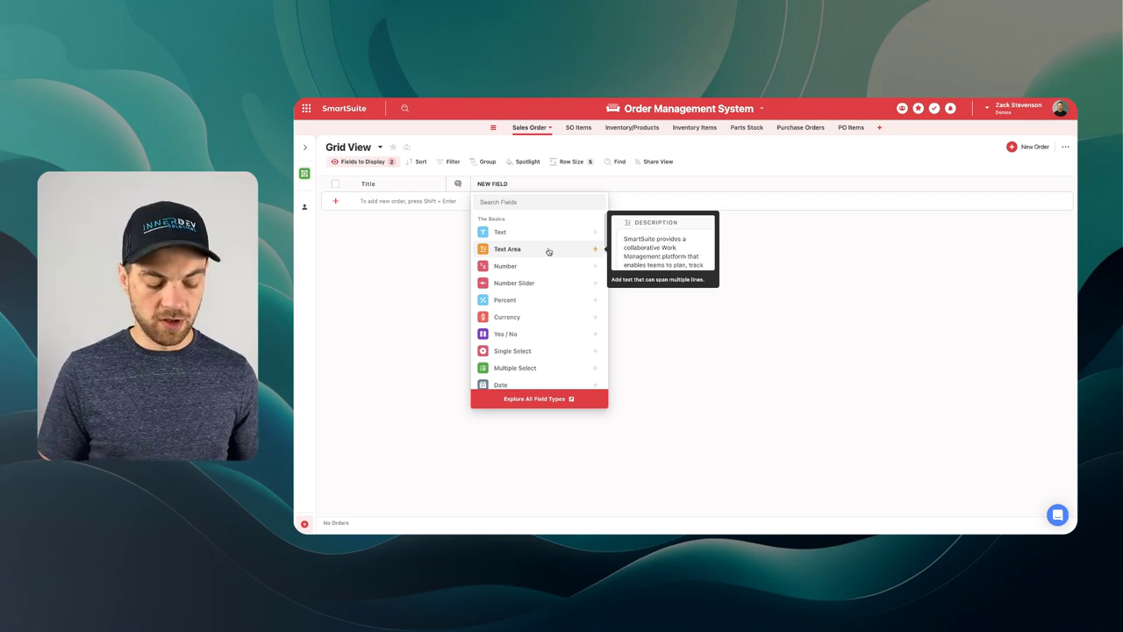
left_click(499, 231)
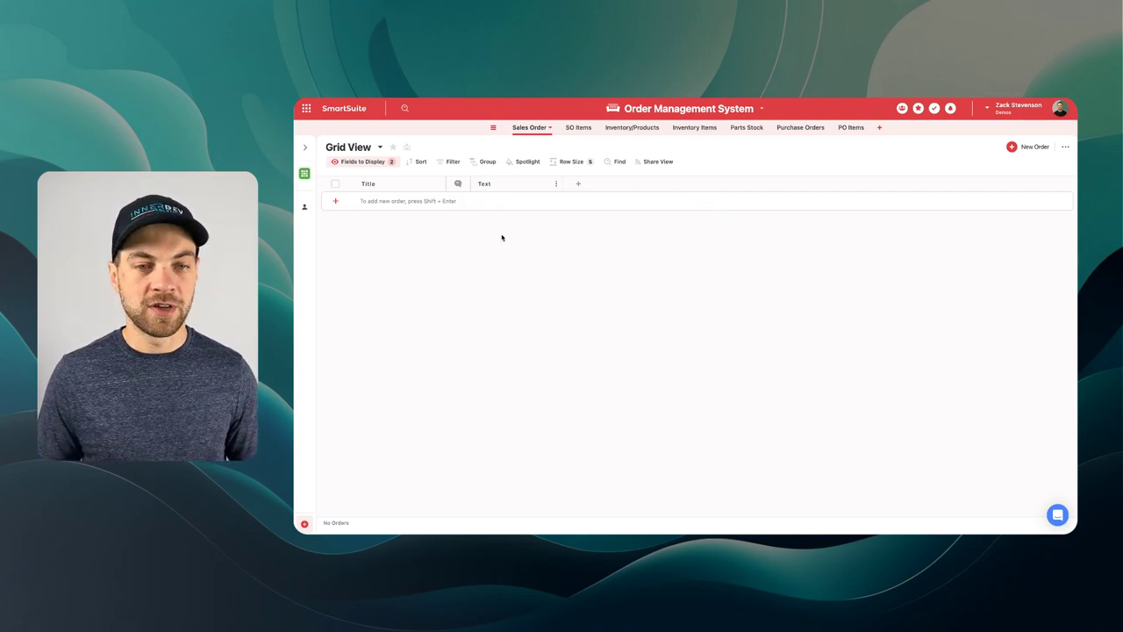
double_click(444, 200)
type("C")
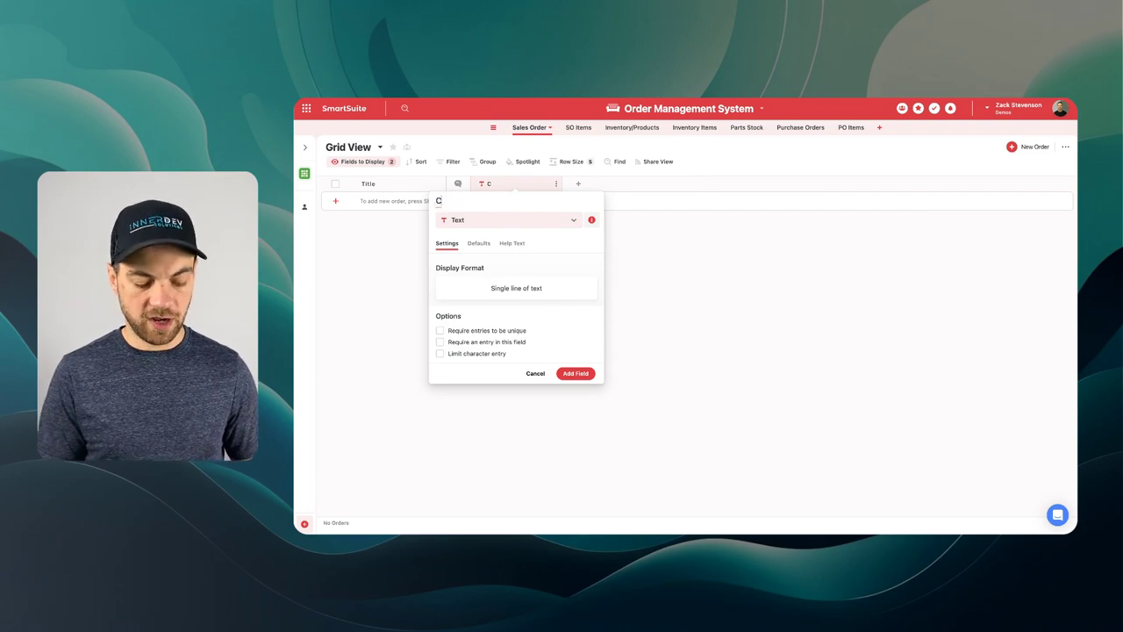
type("ustomer Name")
left_click(576, 373)
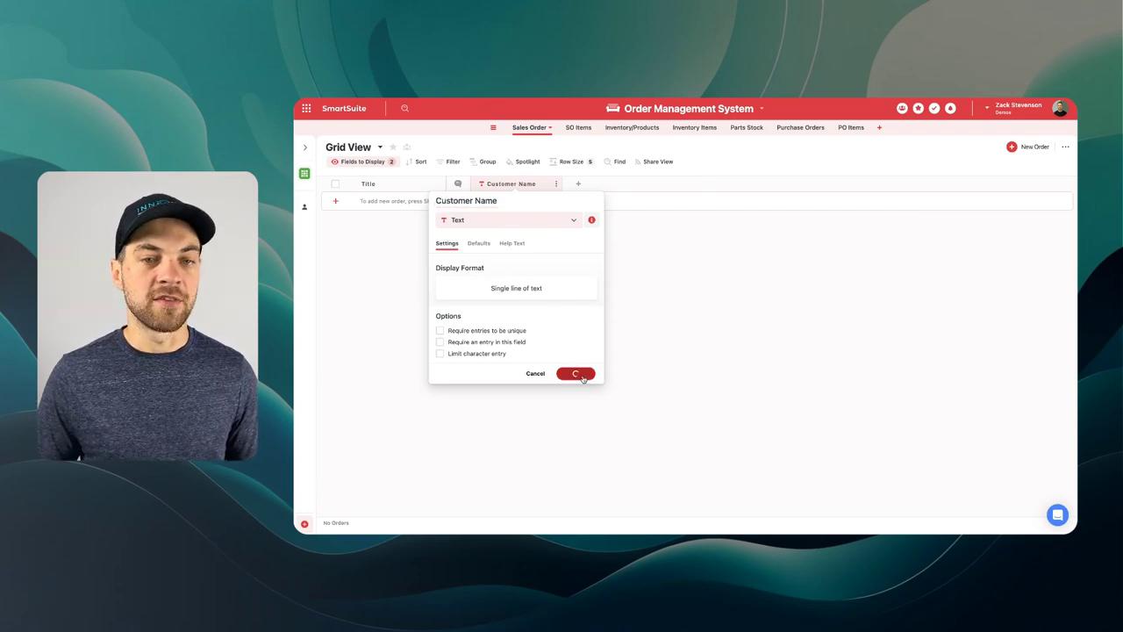
Add an Email field named Customer Email to the Sales Order table, allowing a single entry
left_click(579, 186)
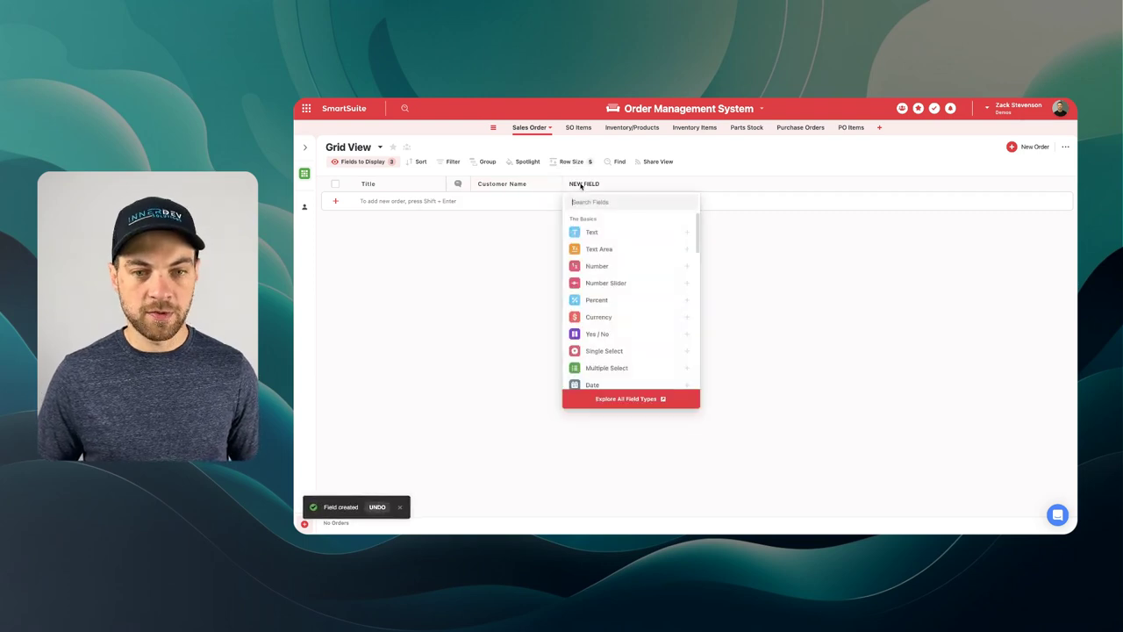
type("ema")
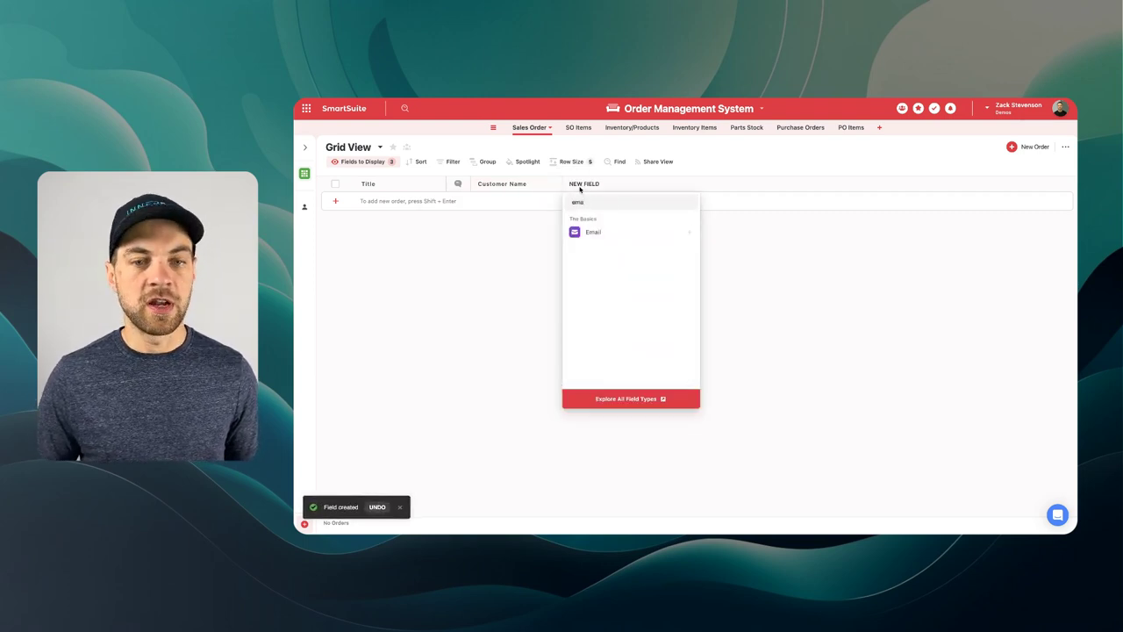
left_click(592, 232)
key("ctrl+a")
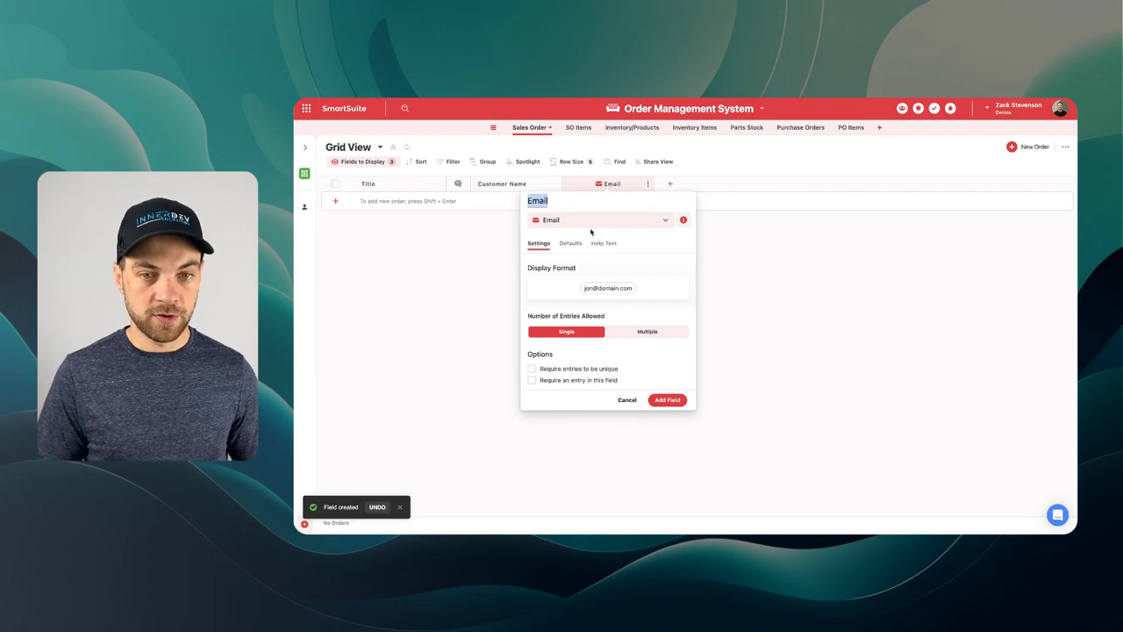
key("BackSpace")
type("Customer Email")
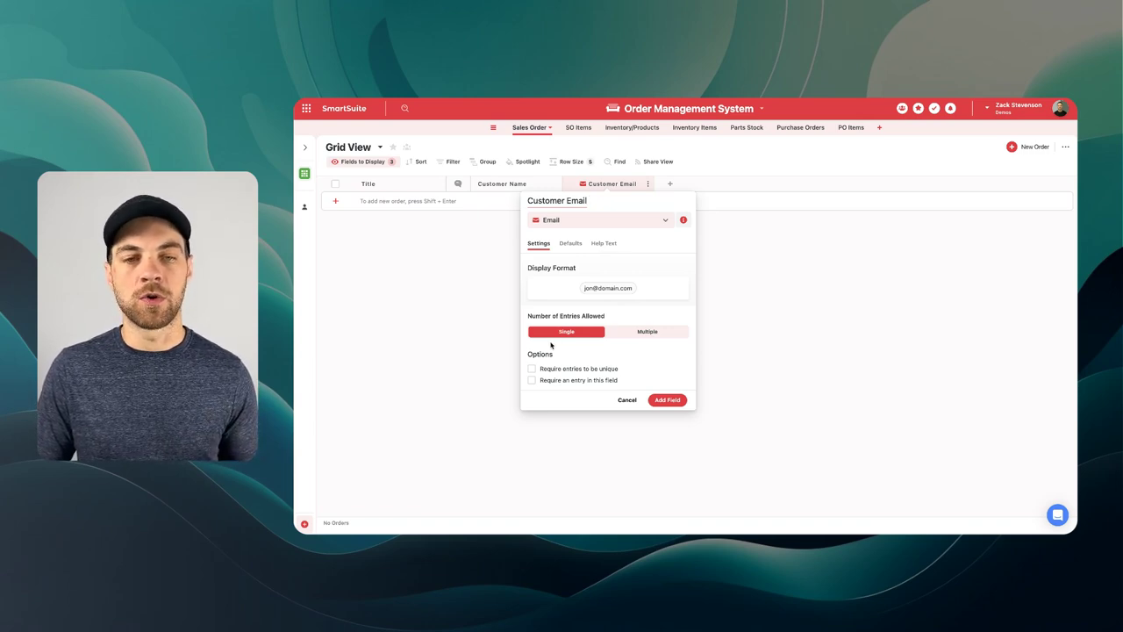
left_click(646, 332)
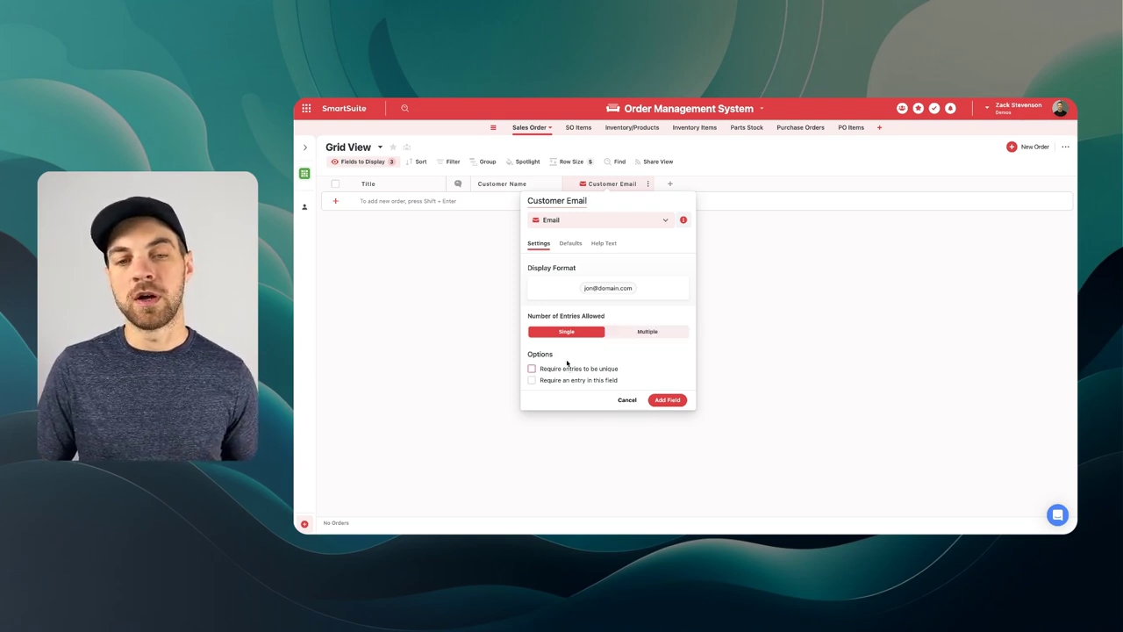
left_click(673, 403)
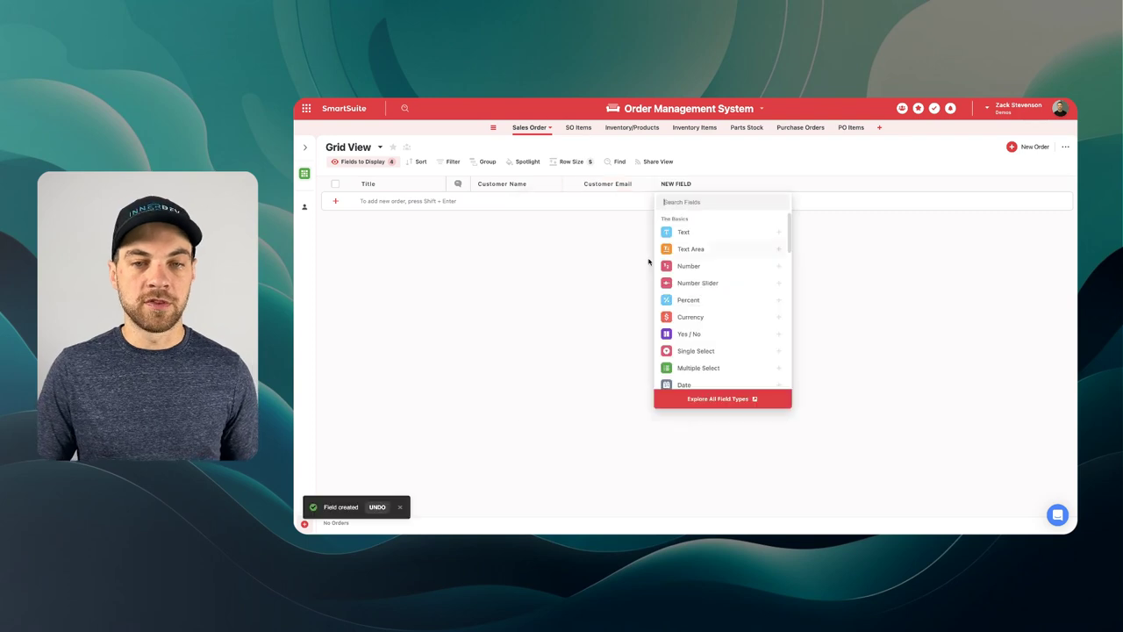
Set up a new Date field named Order Date in the Sales Order table with Today as its default date
type("date")
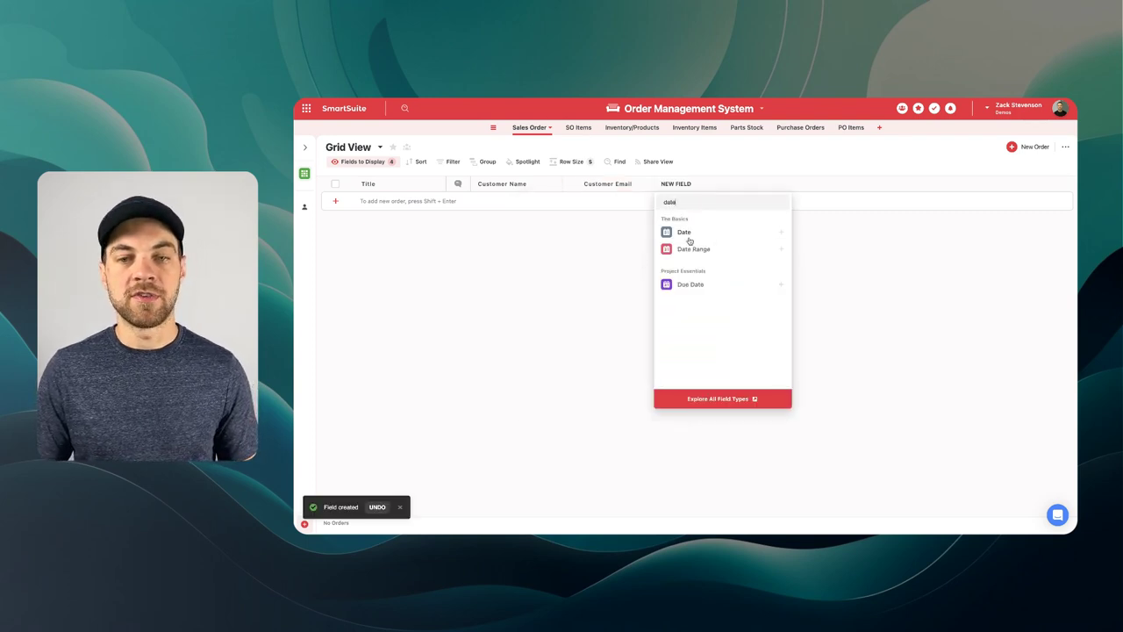
left_click(688, 237)
type("Order Date")
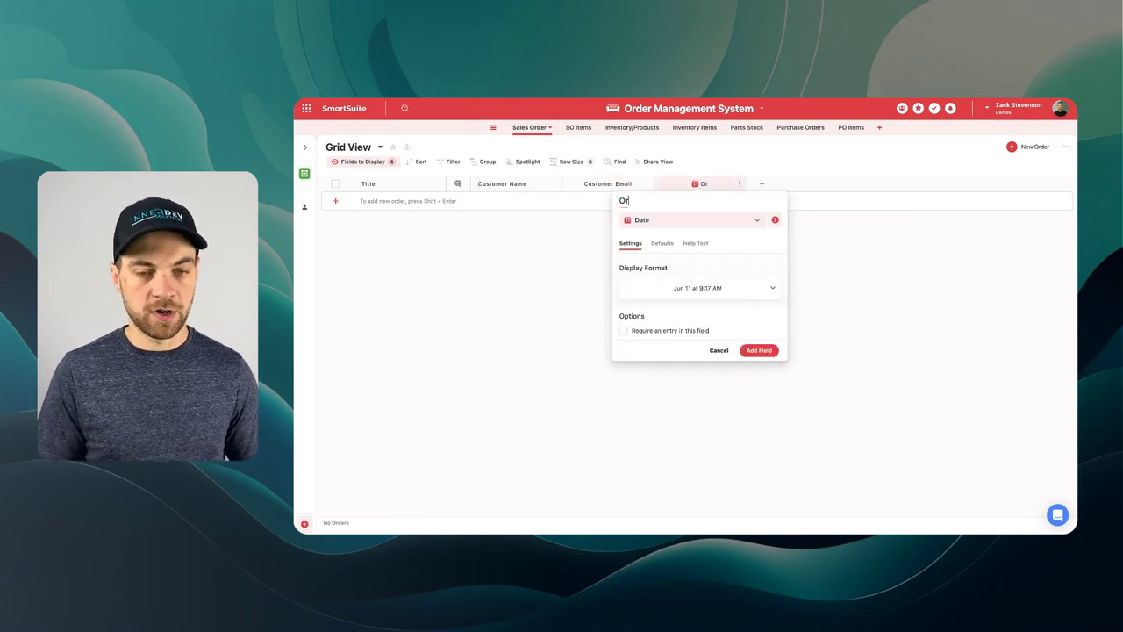
left_click(661, 244)
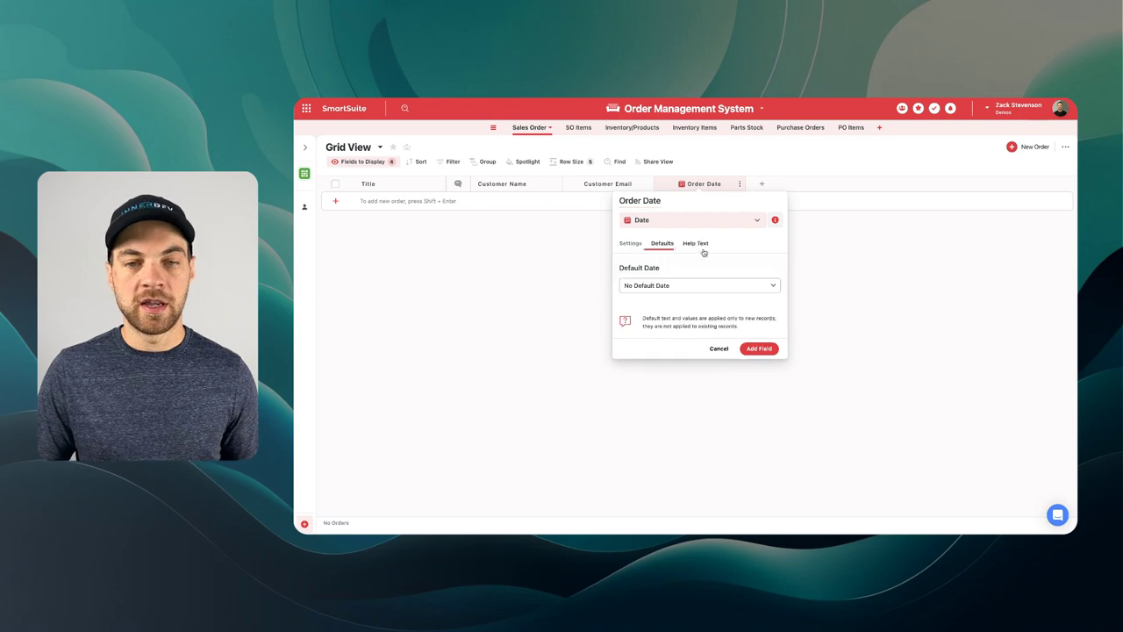
left_click(639, 243)
left_click(661, 244)
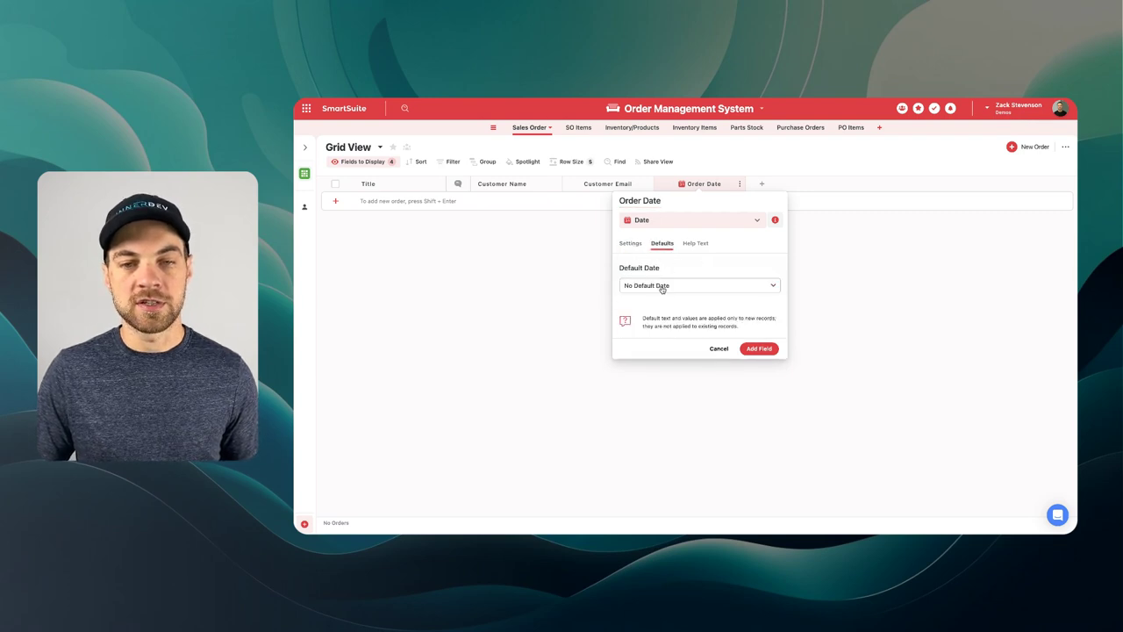
left_click(660, 286)
left_click(654, 321)
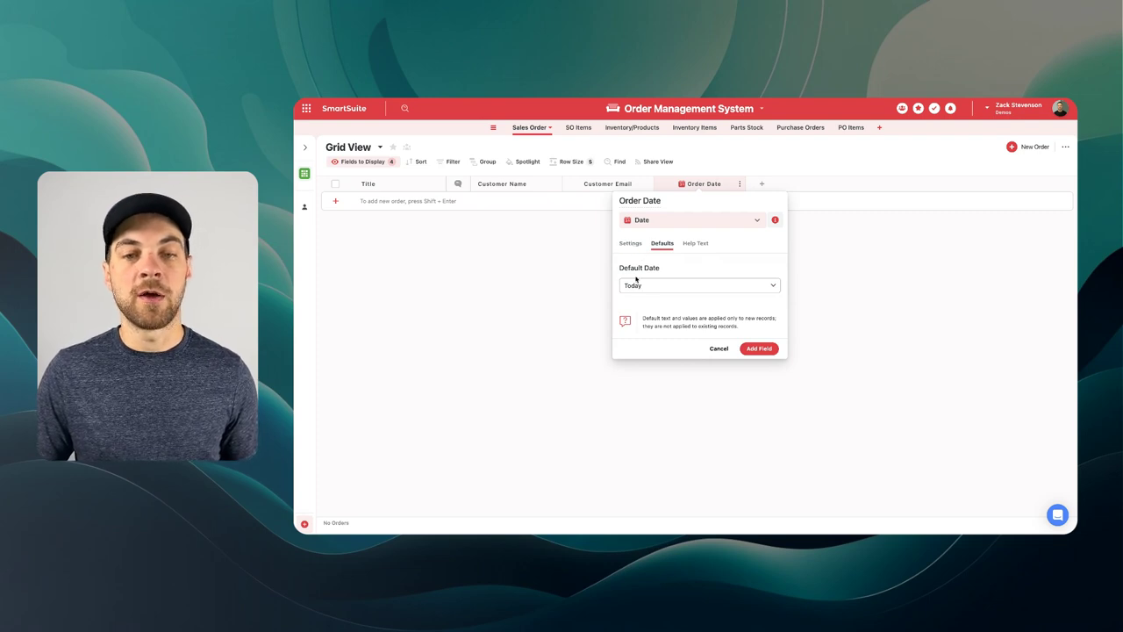
Rename the unsaved date field as Quote Date and add it to the table
double_click(630, 200)
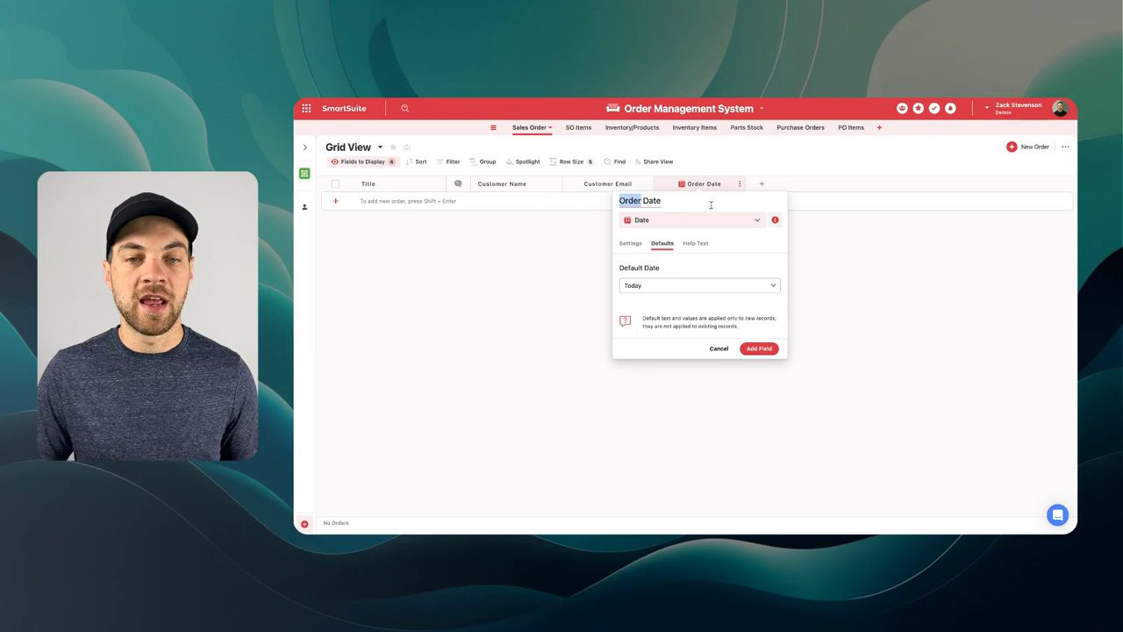
type("Quote")
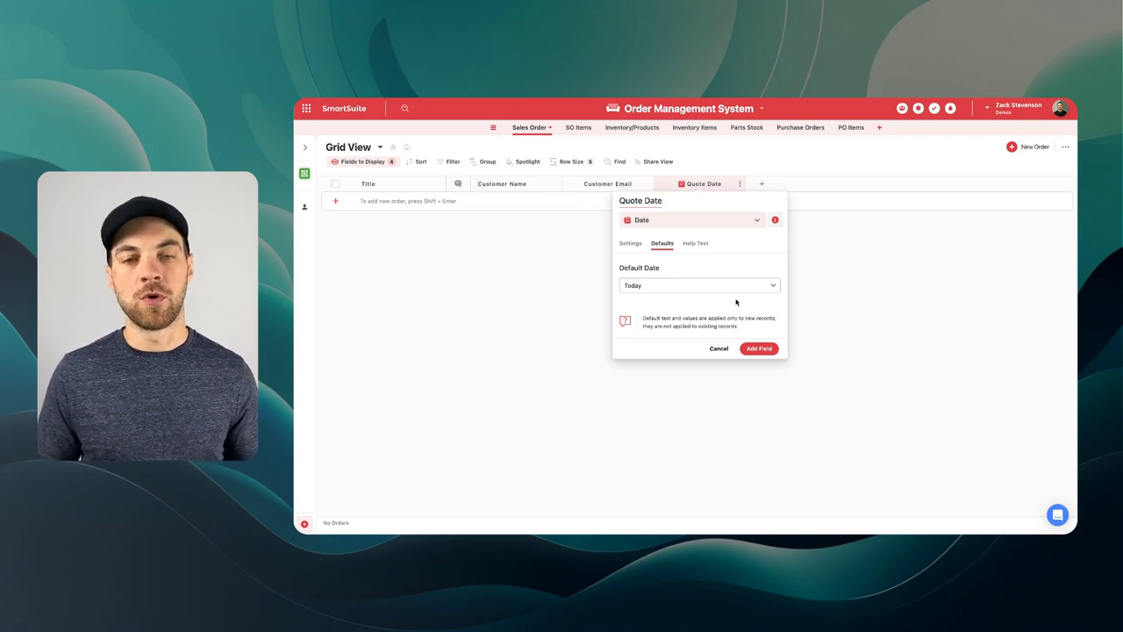
left_click(744, 348)
Duplicate the Quote Date field under the name Order Date, including field content
left_click(713, 183)
left_click(717, 230)
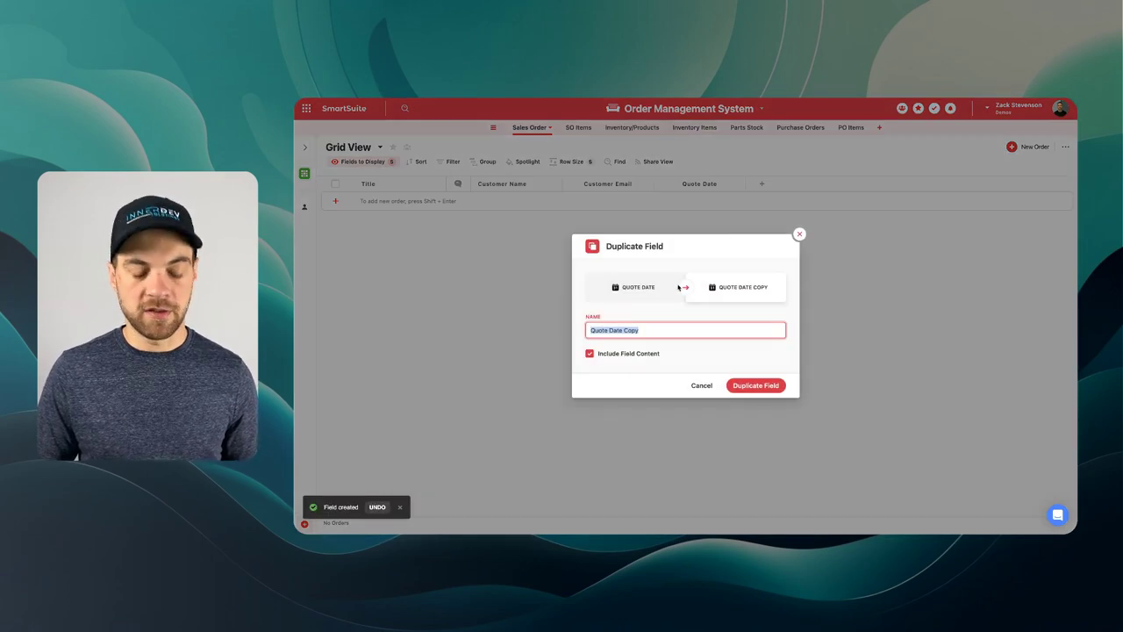
type("Order Date")
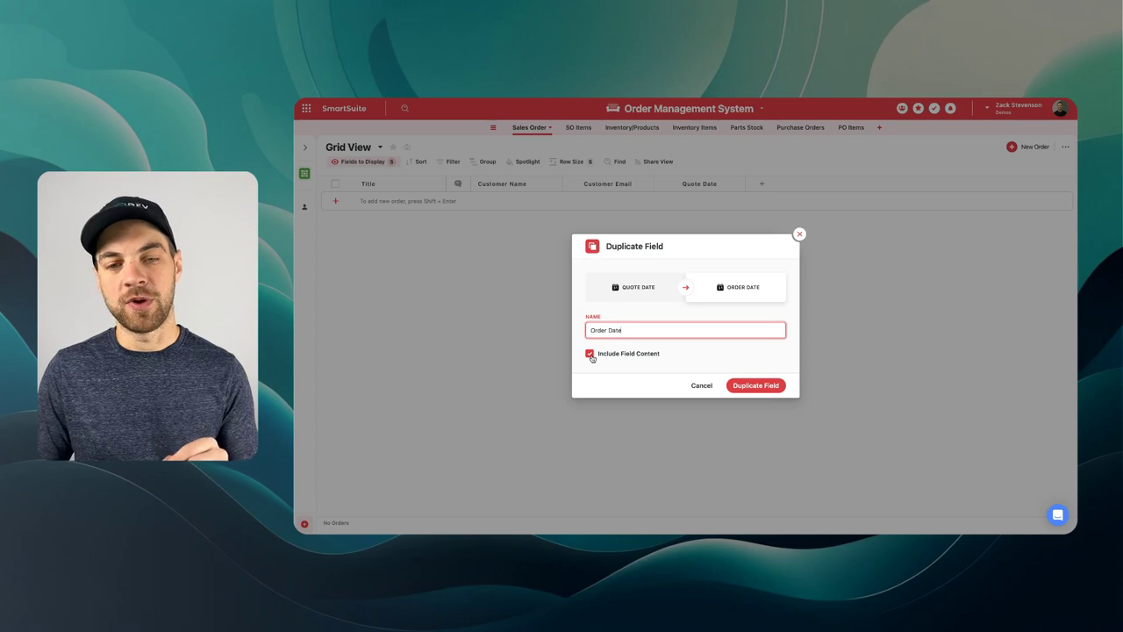
left_click(756, 385)
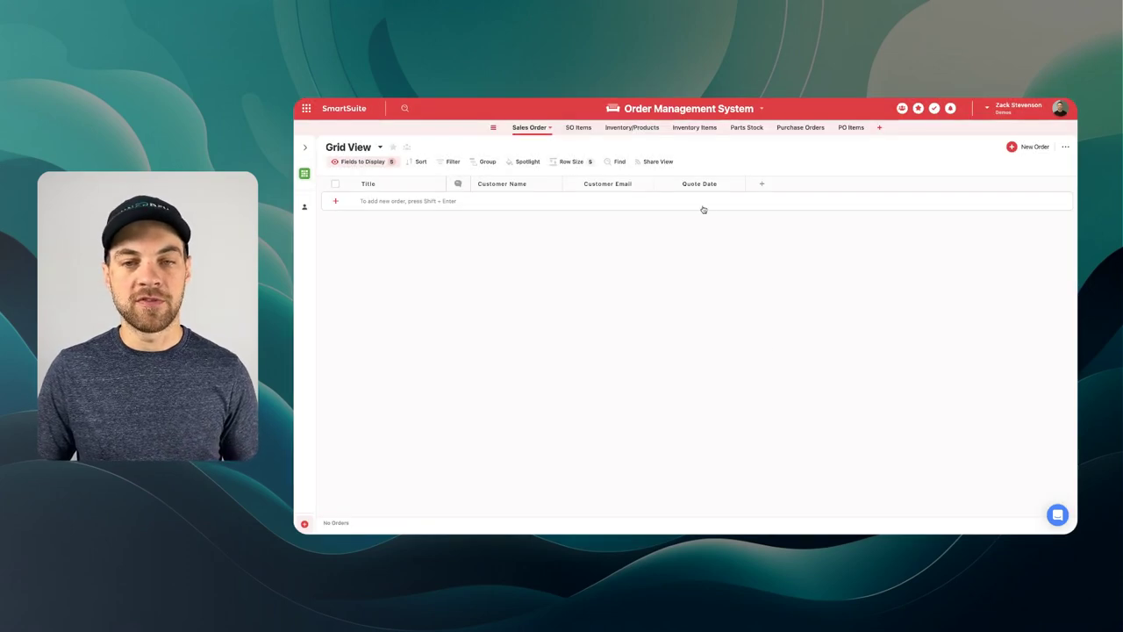
Set the Order Date field's default to No Default Date and save the field
left_click(780, 184)
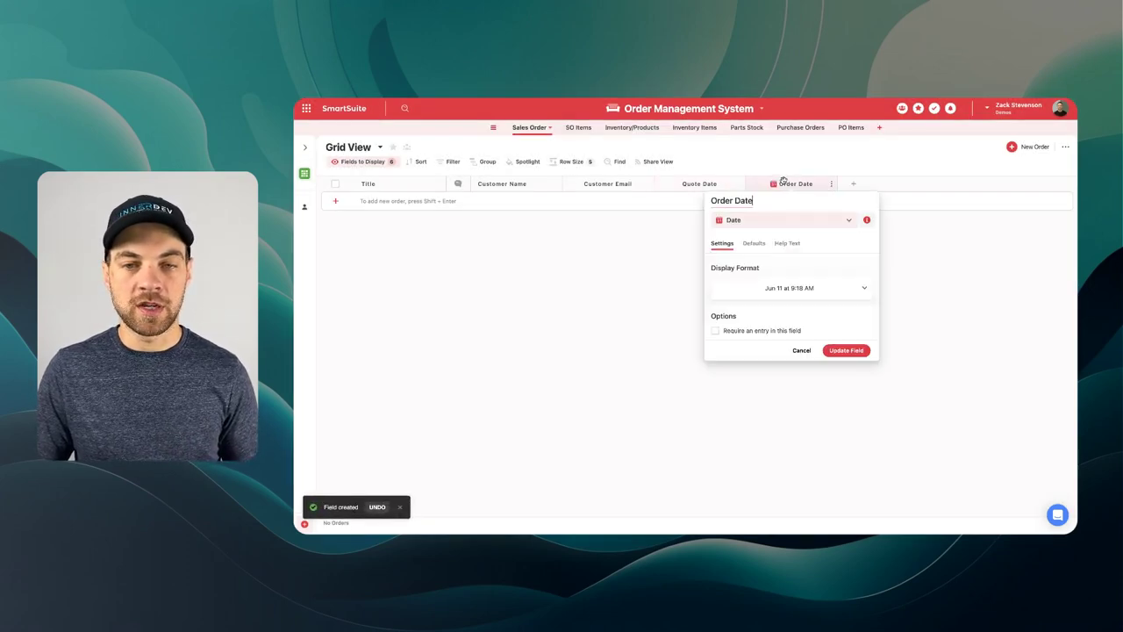
left_click(760, 244)
left_click(760, 286)
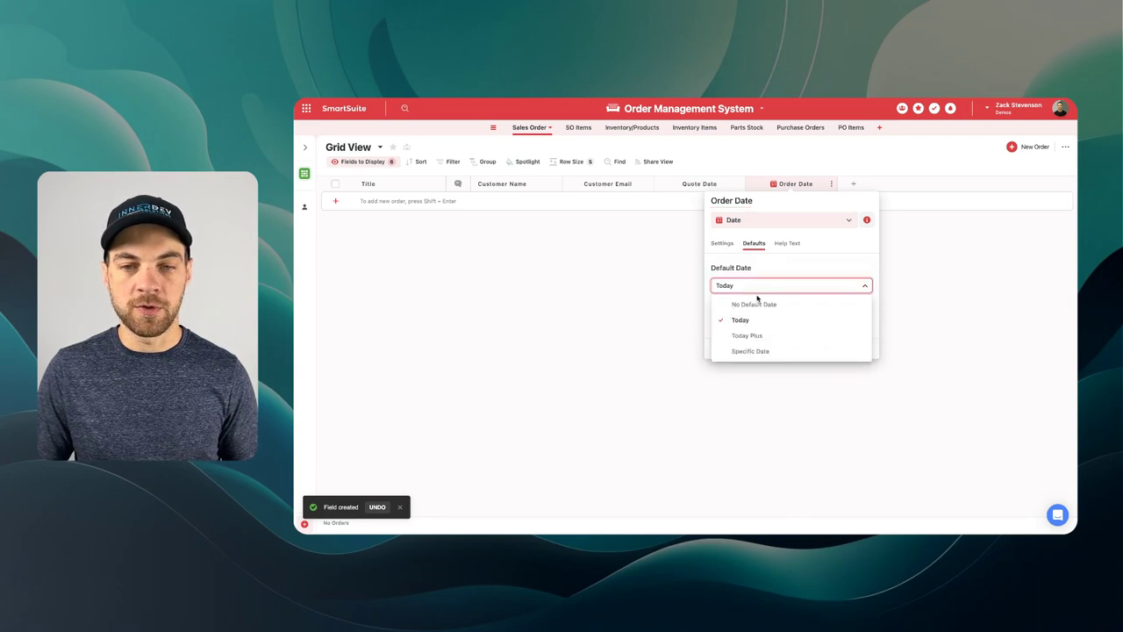
left_click(753, 304)
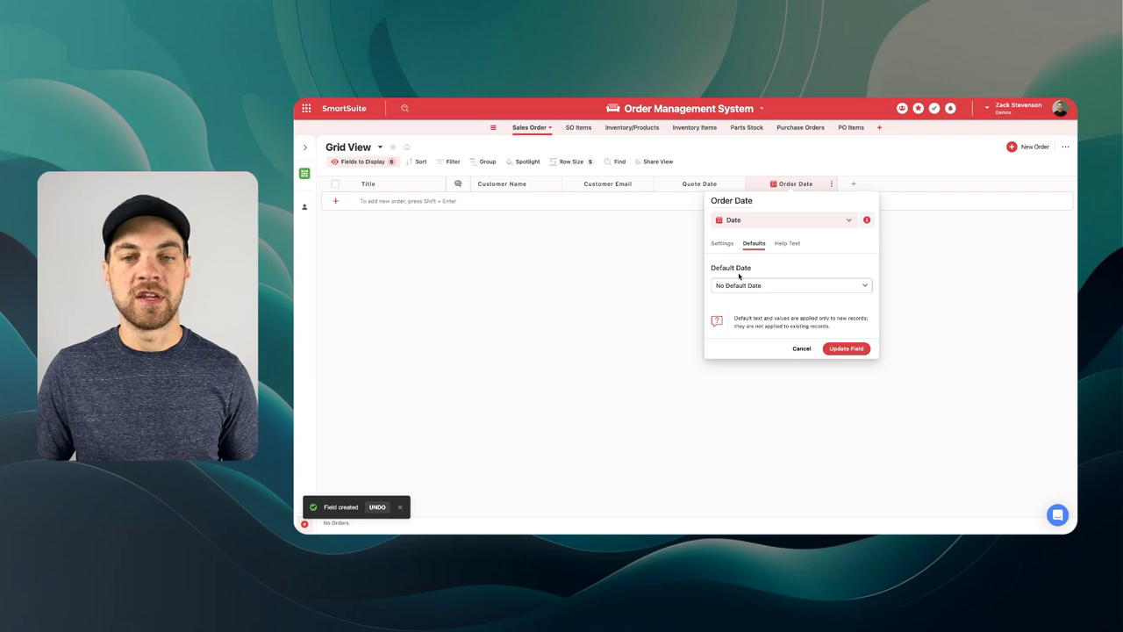
left_click(844, 348)
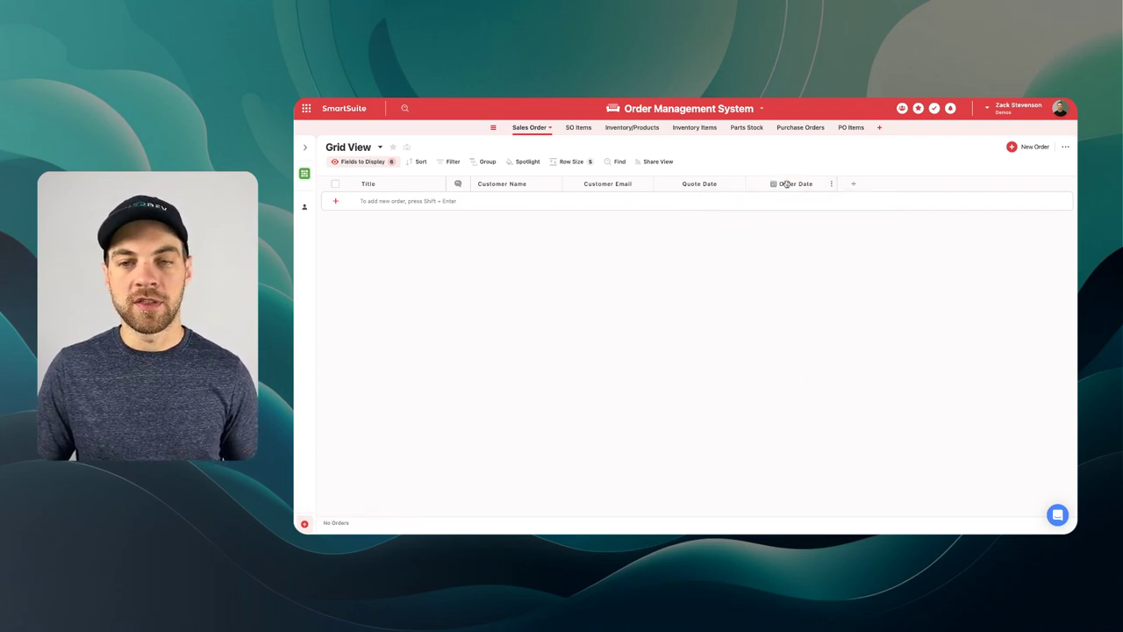
Add a Due Date type field named Due Date to the Sales Order table without choosing a linked status field
left_click(847, 186)
type("d")
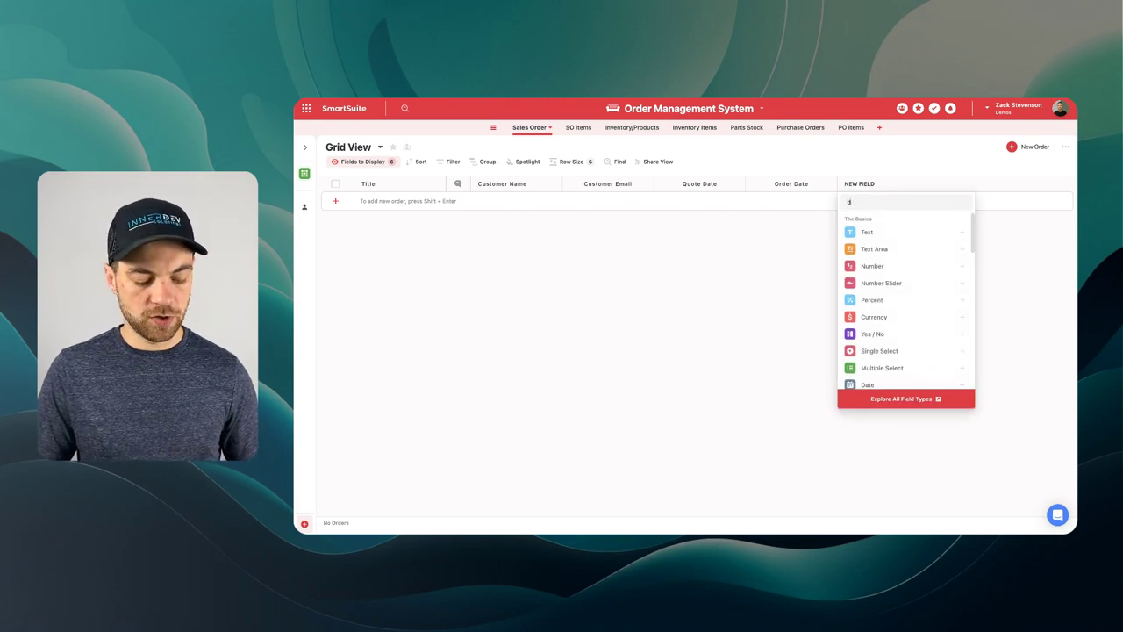
type("ate")
mouse_move(867, 233)
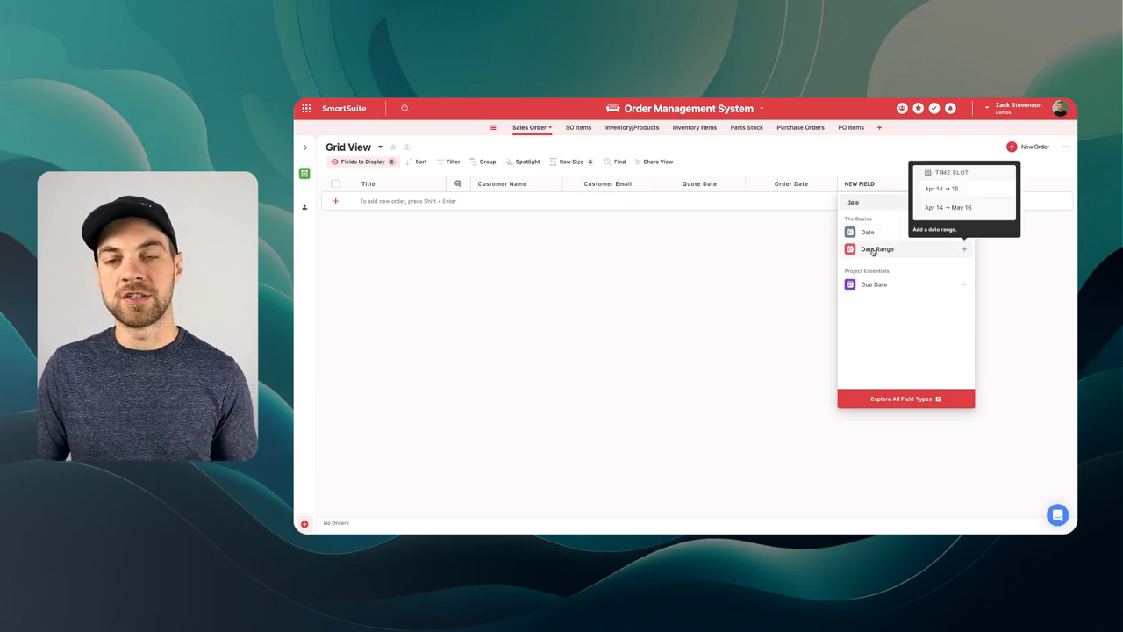
mouse_move(869, 292)
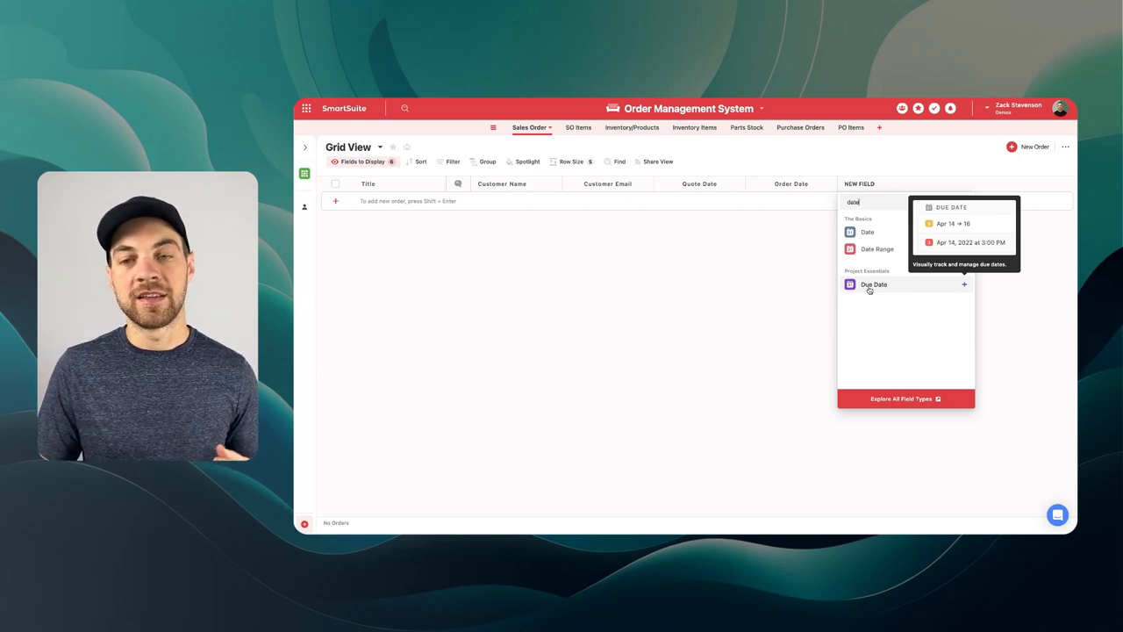
left_click(870, 285)
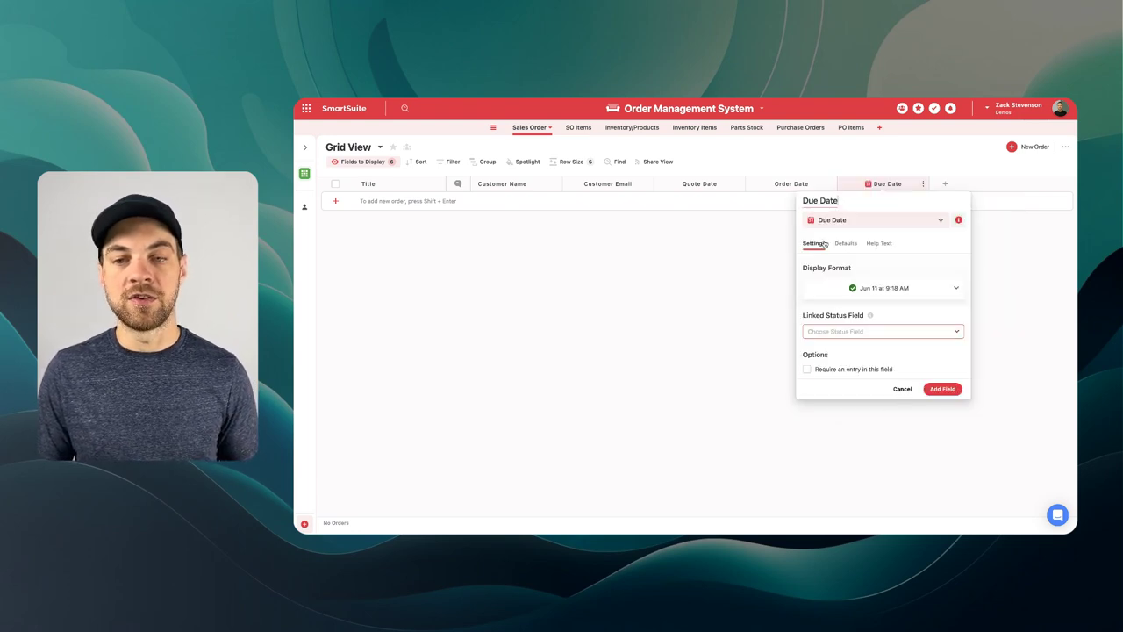
left_click(845, 331)
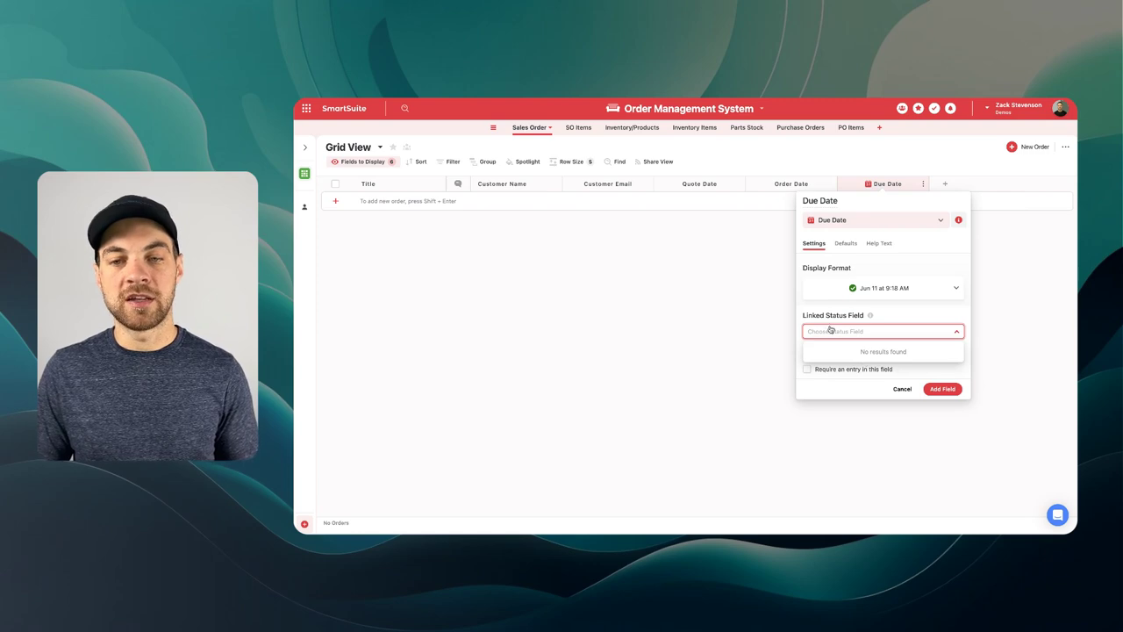
left_click(829, 318)
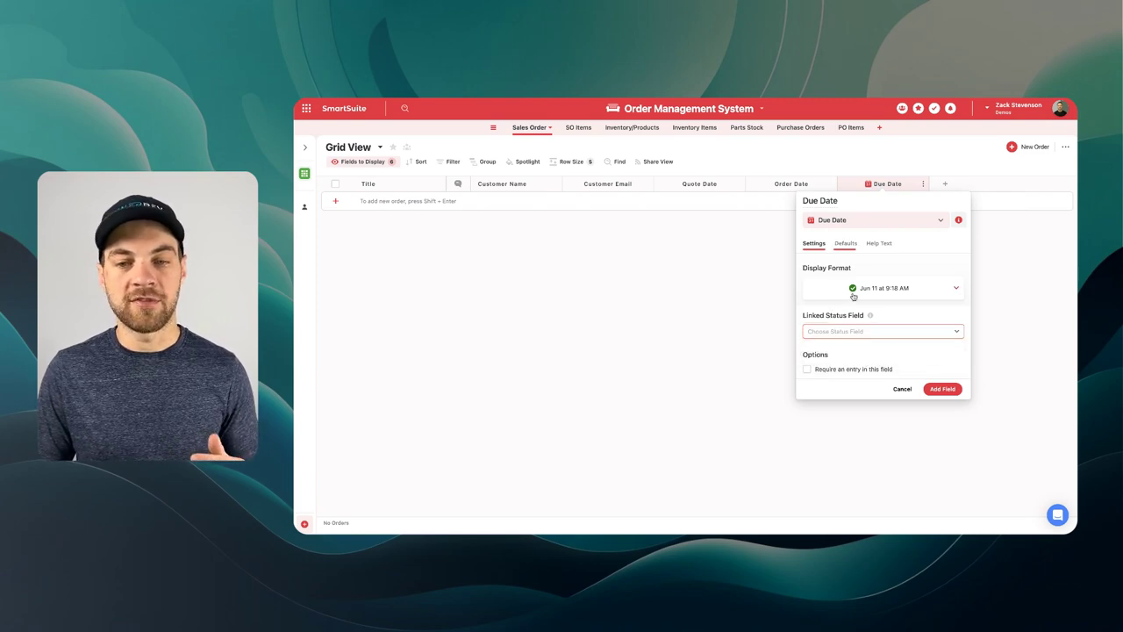
left_click(942, 390)
Start a new Status field in the Sales Order table and name it Order Status
left_click(945, 184)
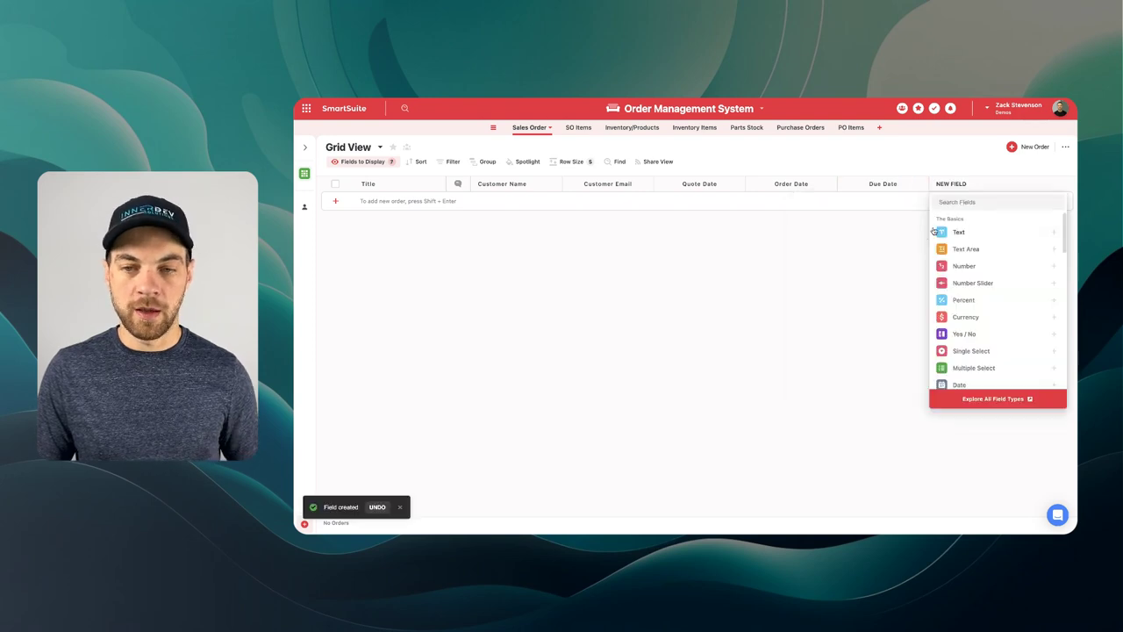
type("sta")
left_click(955, 231)
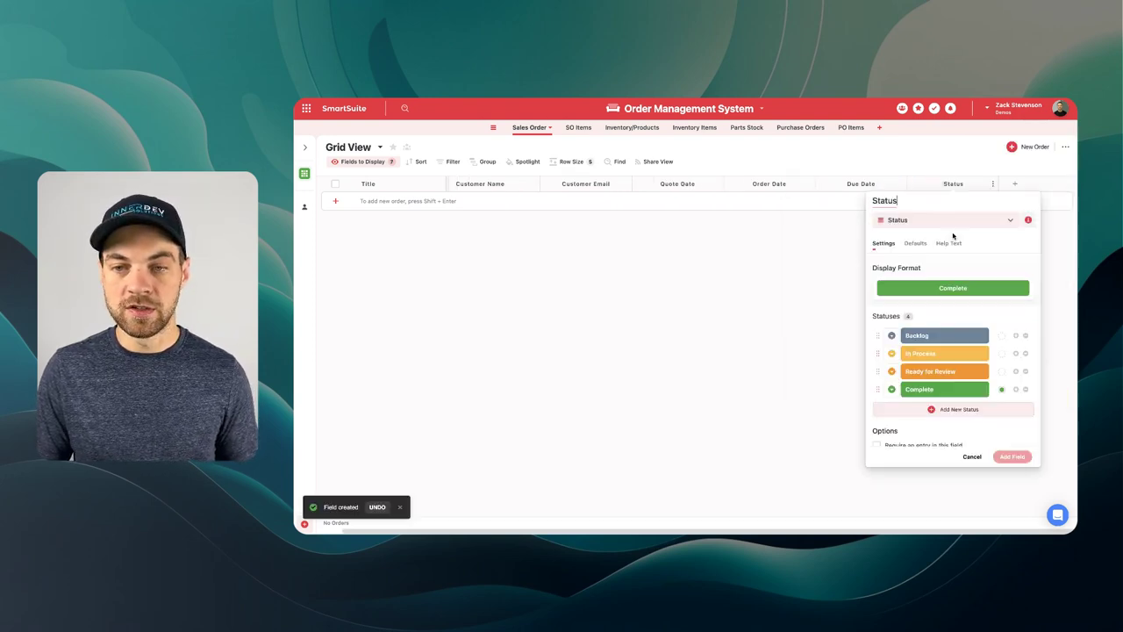
left_click_drag(898, 201, 871, 201)
type("Order Status")
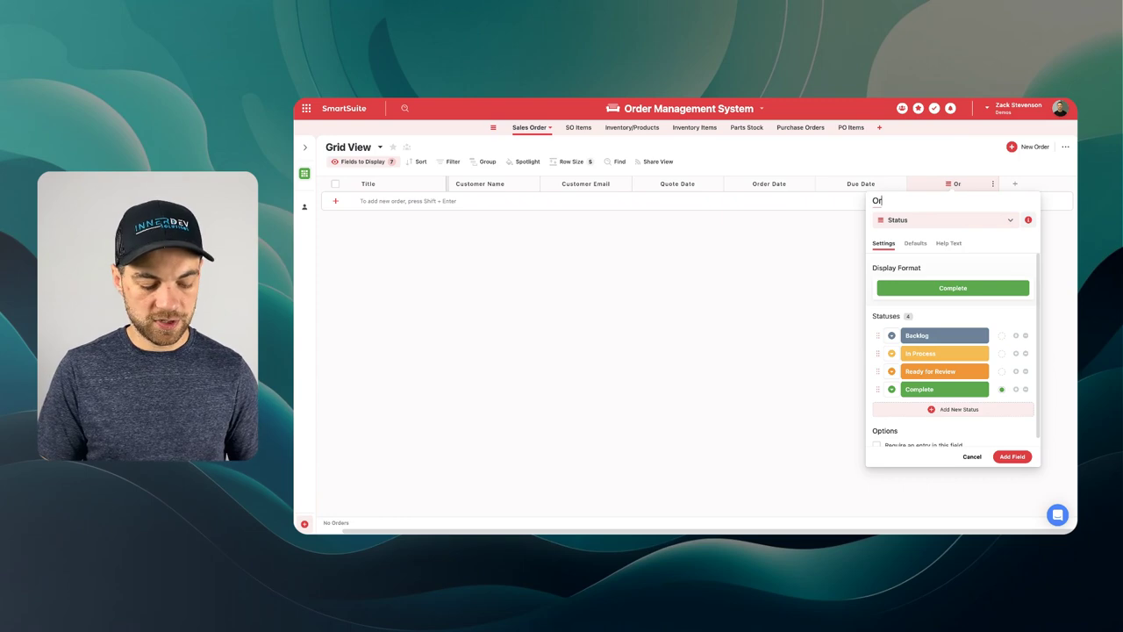
Remove the In Process and Ready for Review statuses from Order Status and rename Backlog as Quote
left_click(1024, 353)
left_click(1025, 352)
left_click(925, 335)
double_click(924, 335)
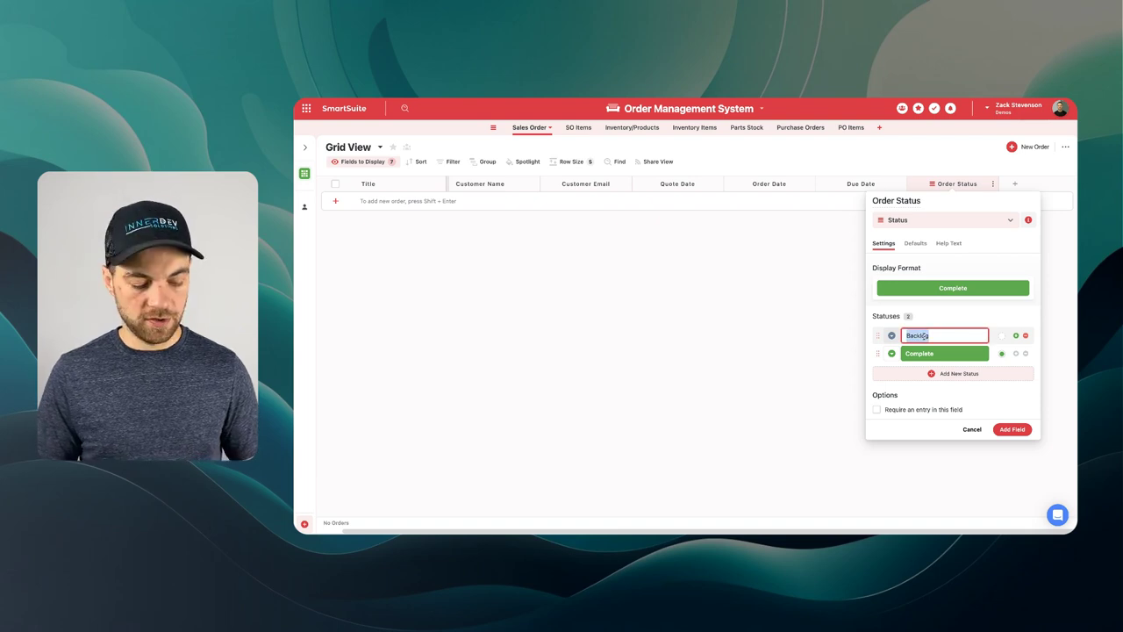
type("Quote")
key("Return")
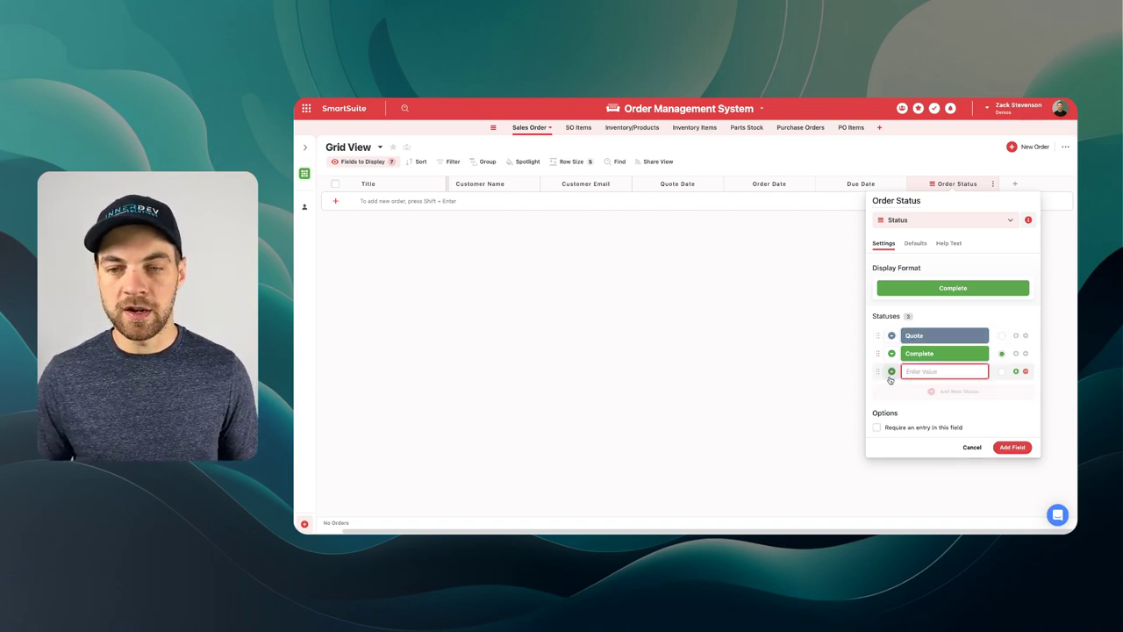
Add an orange Ordered status and a teal In Process status between Quote and Complete
left_click(877, 371)
mouse_move(877, 372)
left_mouse_down()
mouse_move(877, 353)
mouse_move(878, 372)
left_mouse_up()
left_click(924, 353)
type("Ordered")
key("Return")
left_click(892, 371)
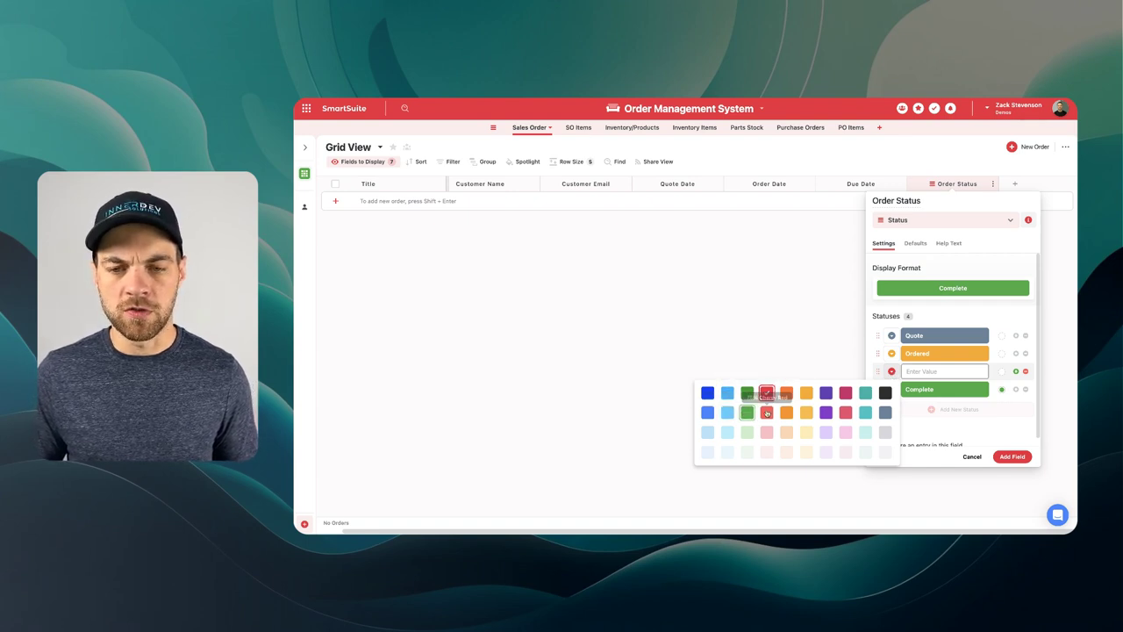
left_click(865, 392)
key("Return")
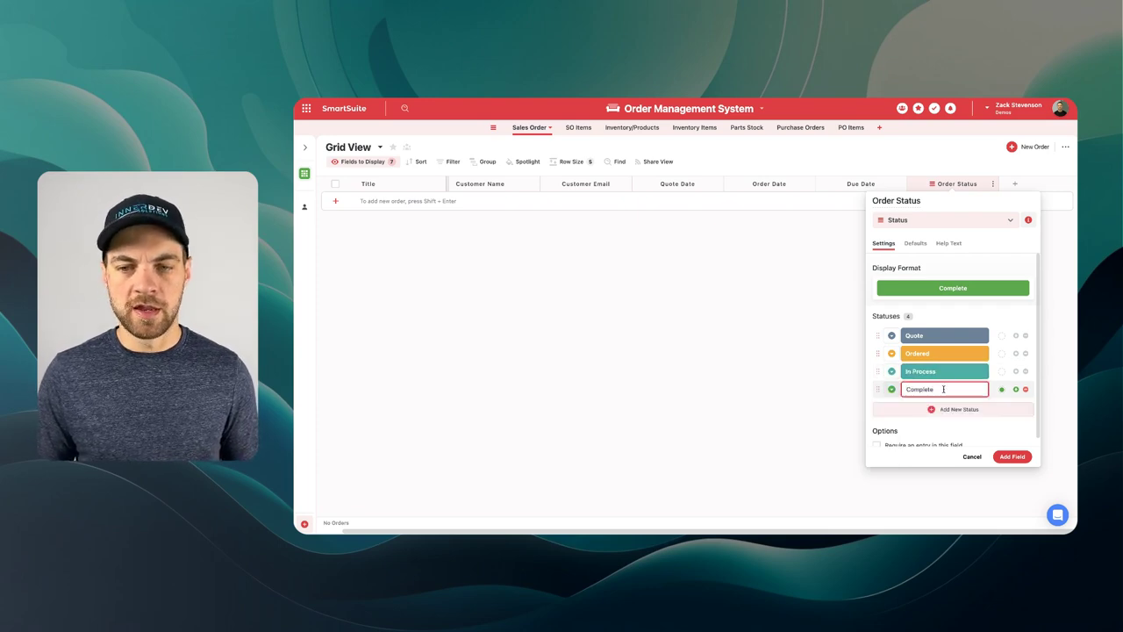
Rename the Complete status as Ready in light green, and add a dark green Delivered status marked as the completed one
double_click(950, 389)
type("Ready")
key("Return")
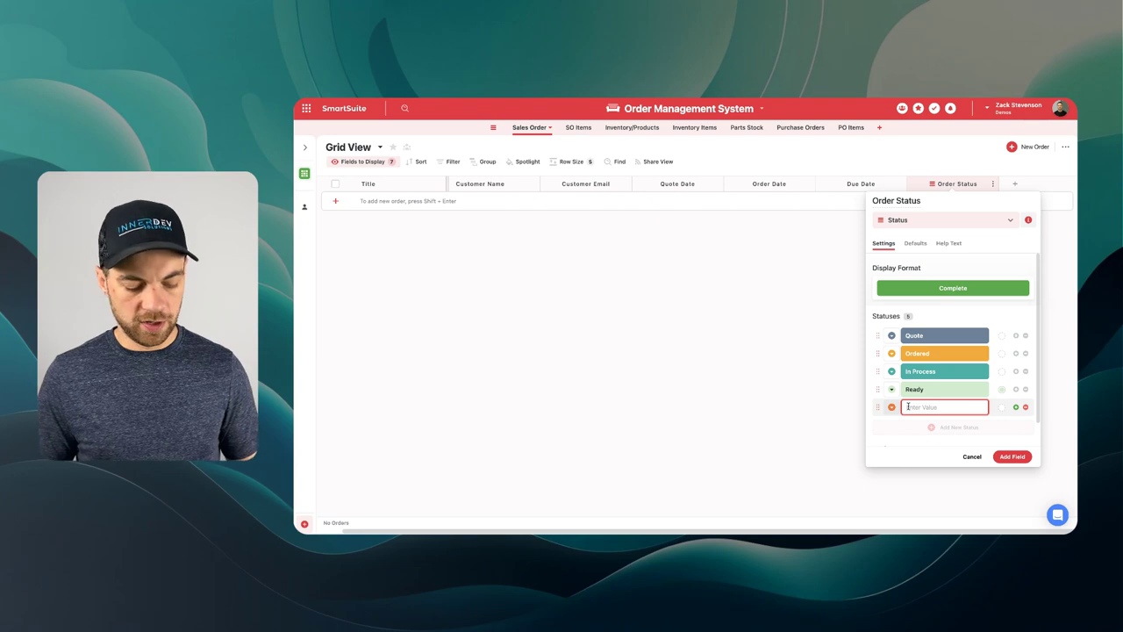
type("Delivered")
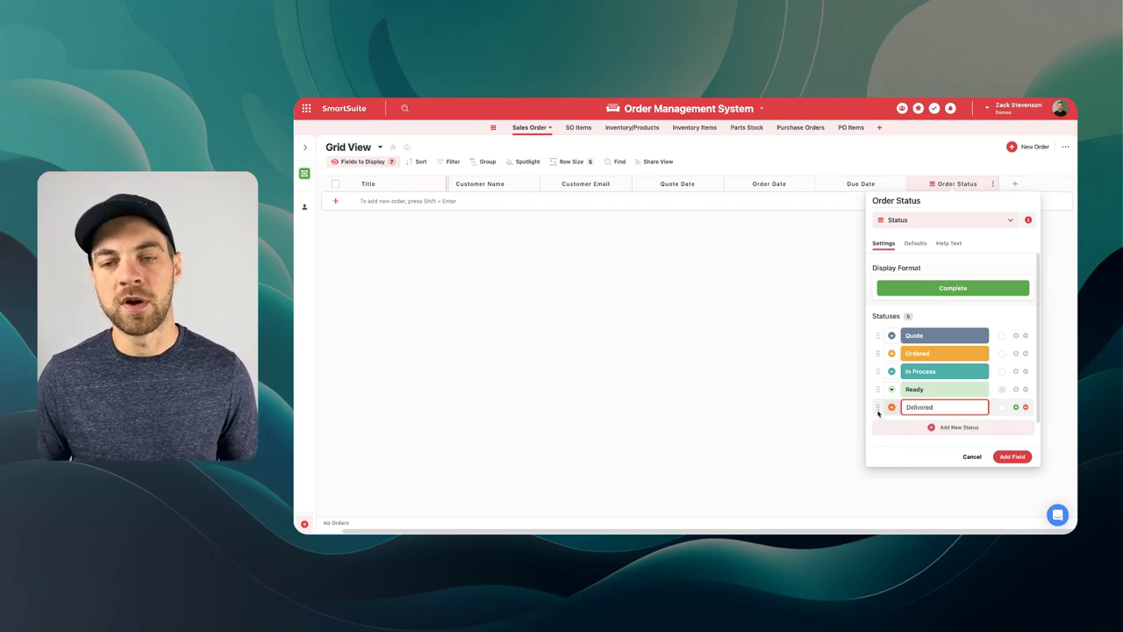
left_click(892, 407)
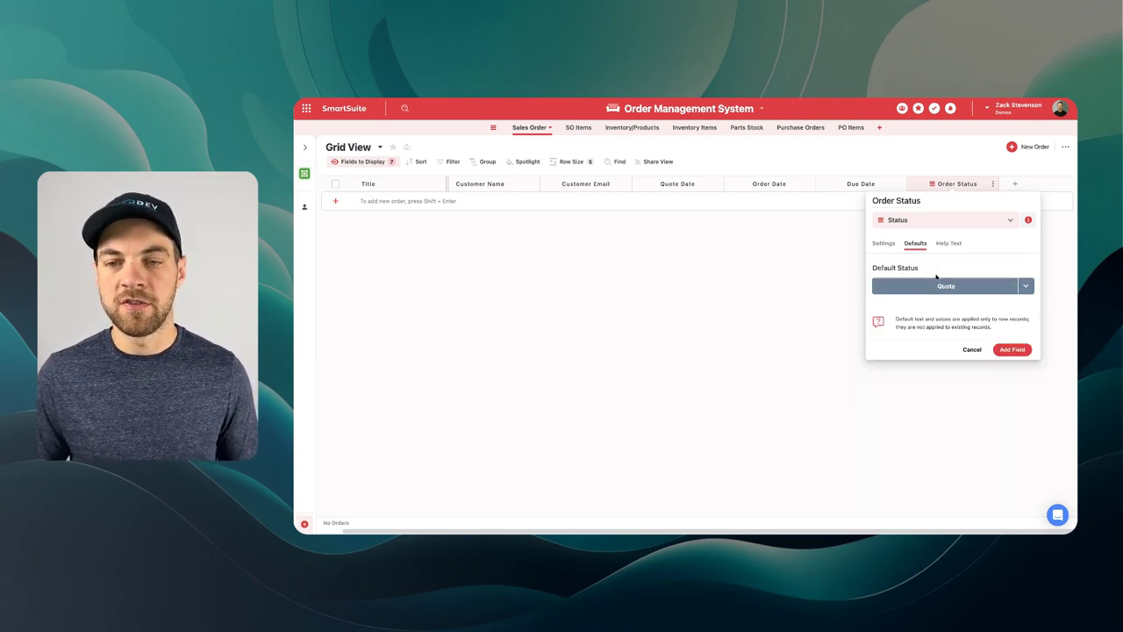
Add the configured Order Status field and check the Due Date field's linked status field
left_click(883, 244)
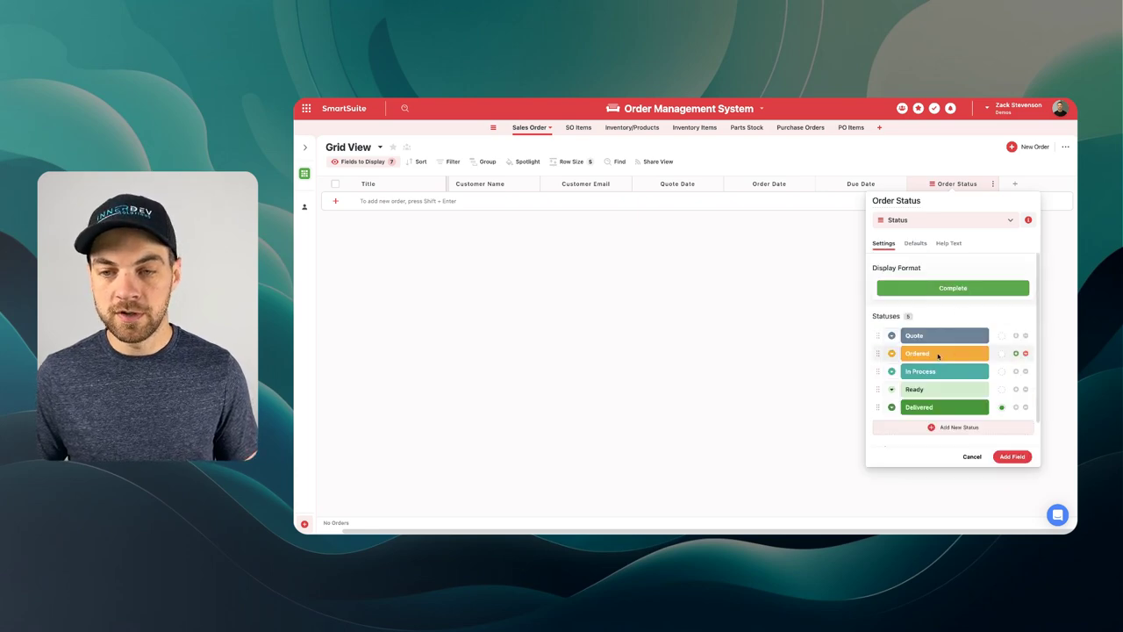
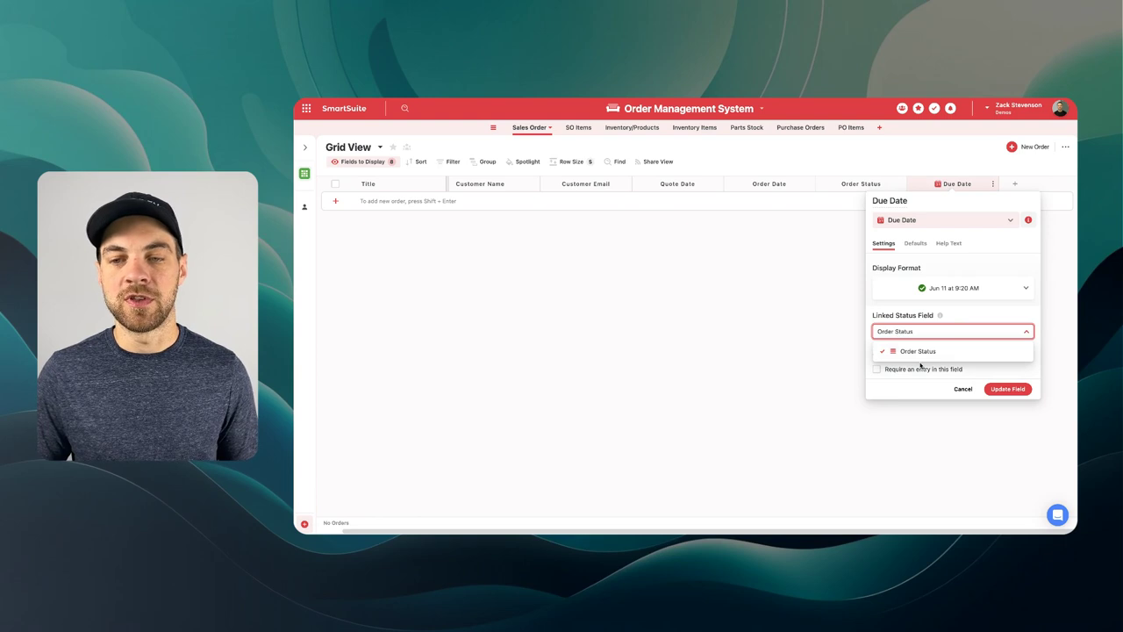
left_click(963, 389)
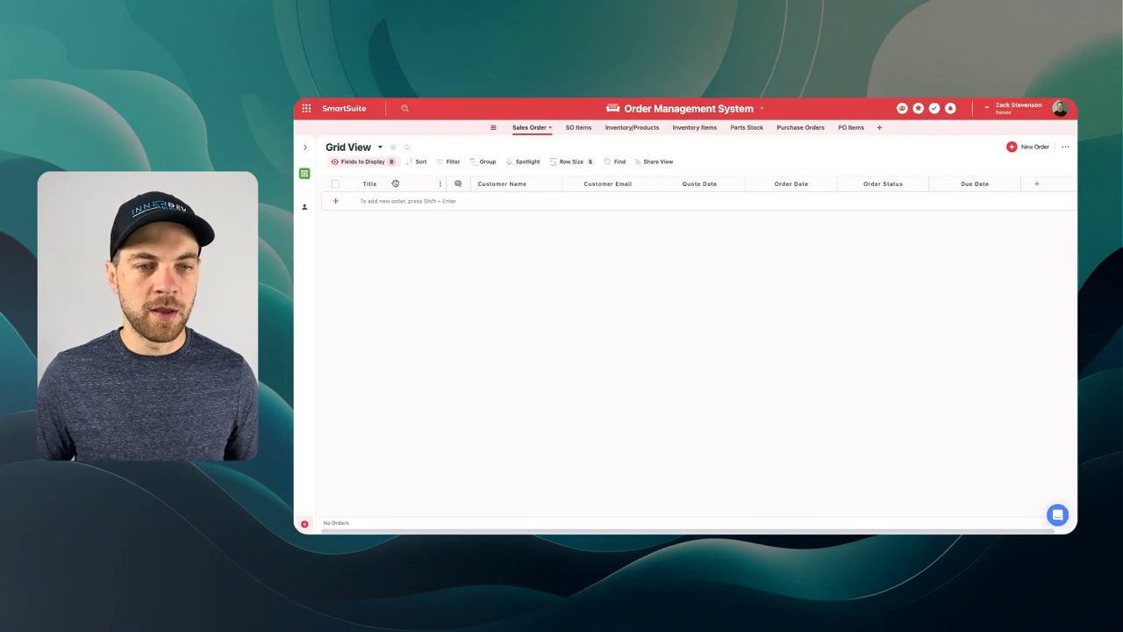
Make the Sales Order table's Title field auto-generated and rename it Sales Order ID
left_click(394, 182)
left_click(436, 291)
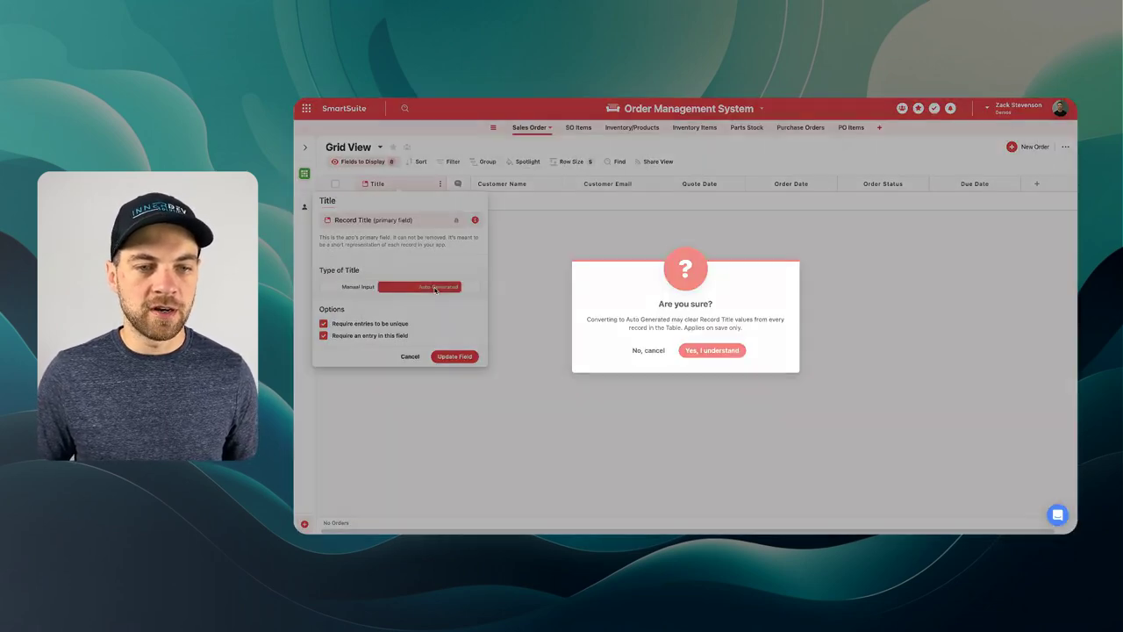
left_click(727, 351)
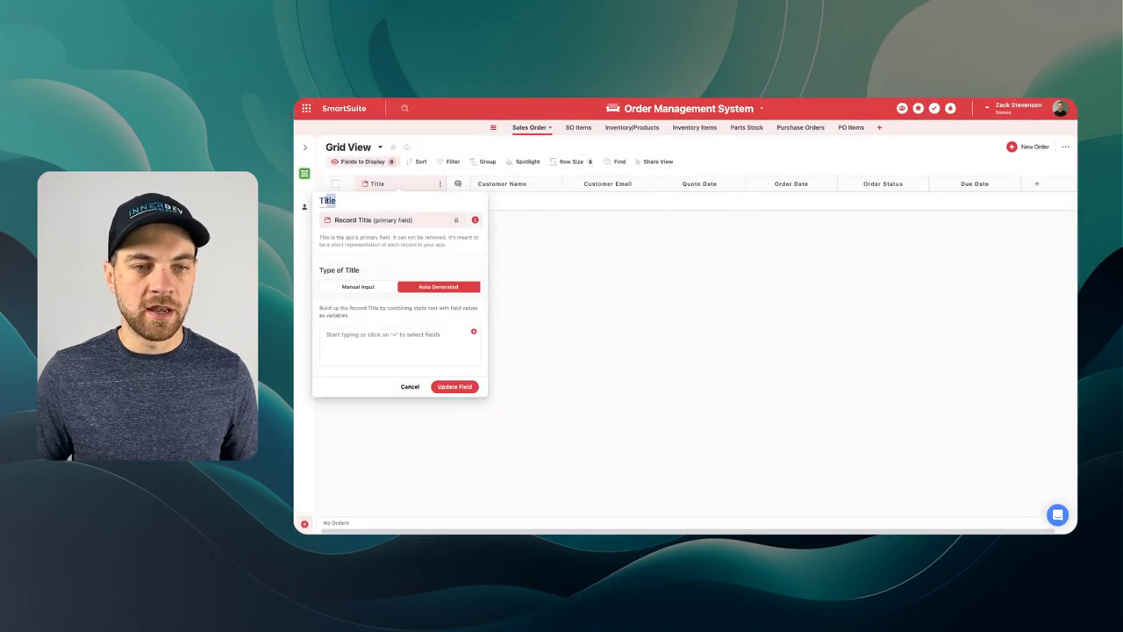
double_click(325, 200)
type("Sales ")
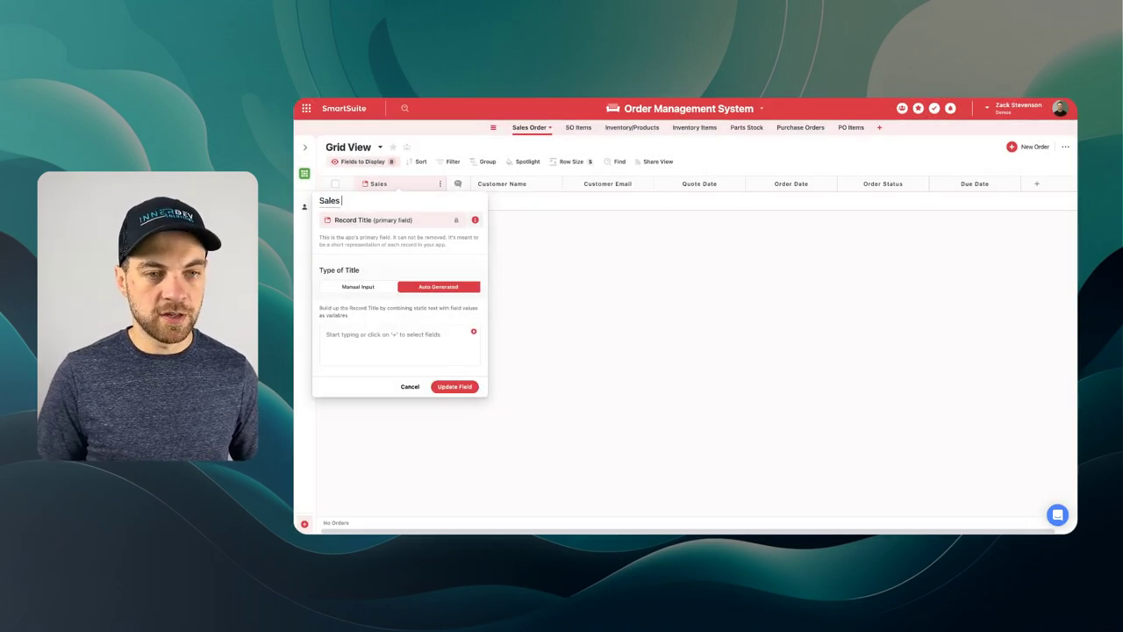
type("Order ID")
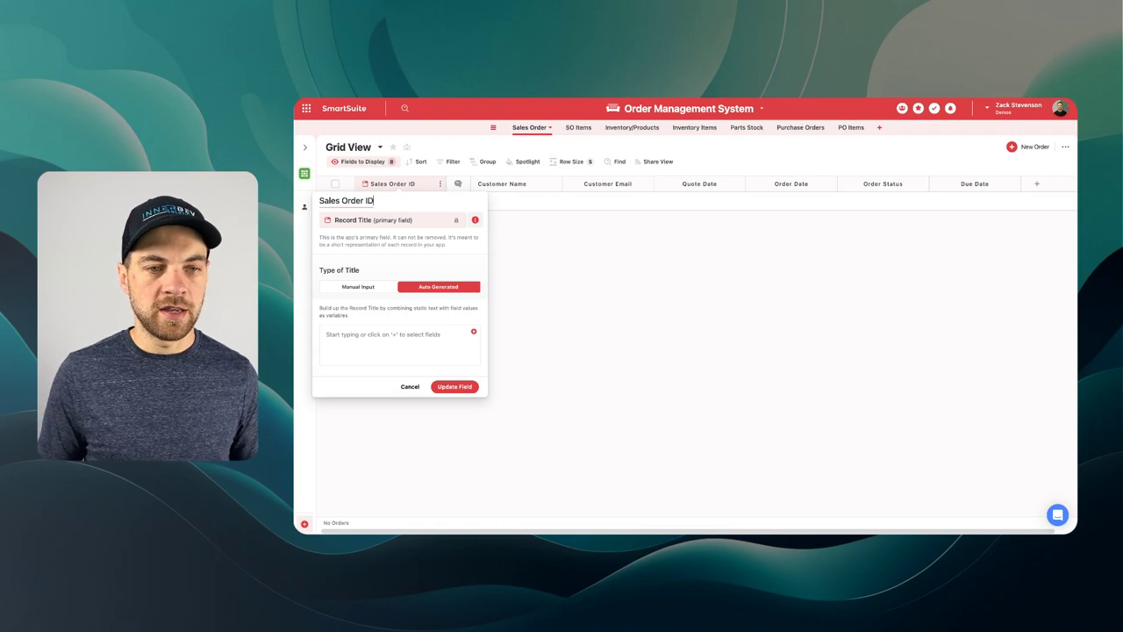
Build the Sales Order ID from Customer Name, Quote Date and Auto Number separated by hyphens, save the field, and check the available fields
left_click(473, 334)
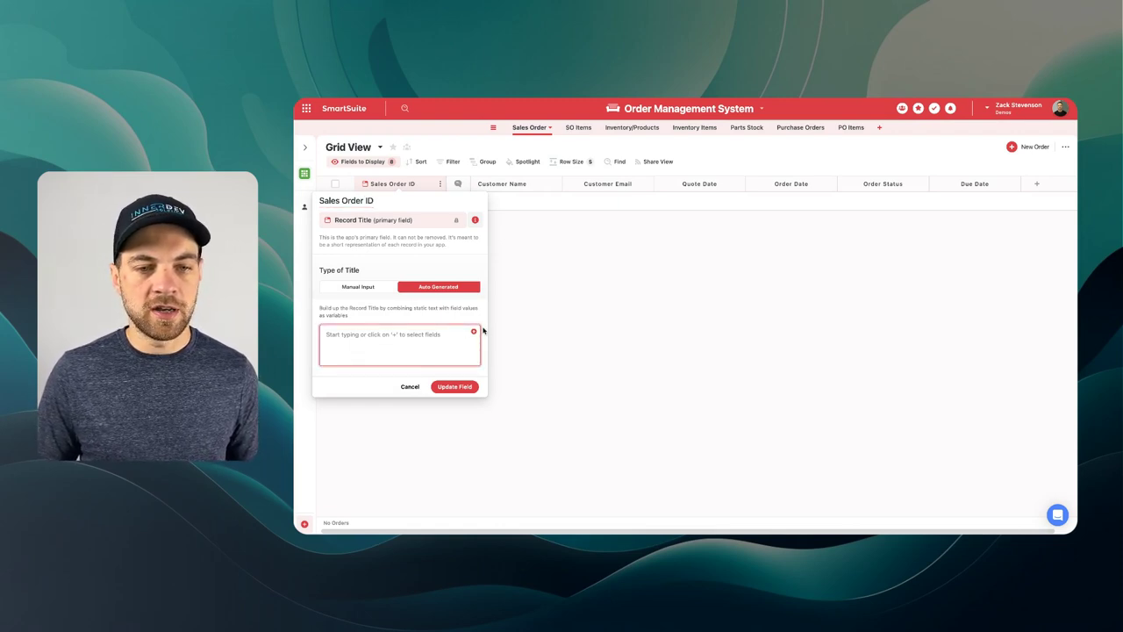
left_click(474, 332)
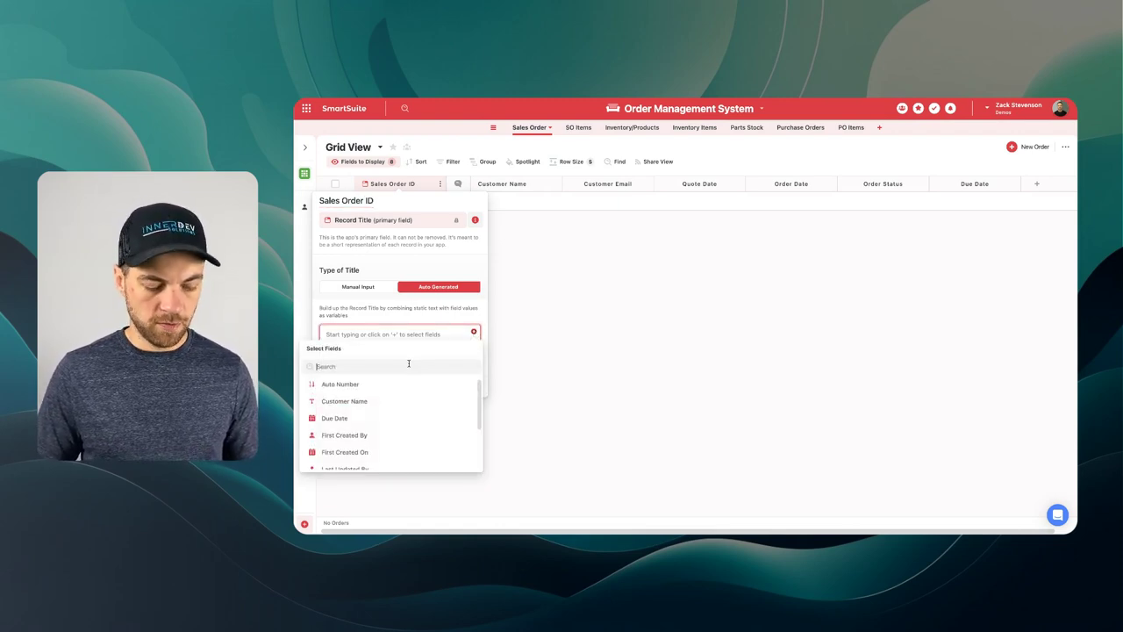
type("c")
key("Return")
type("-")
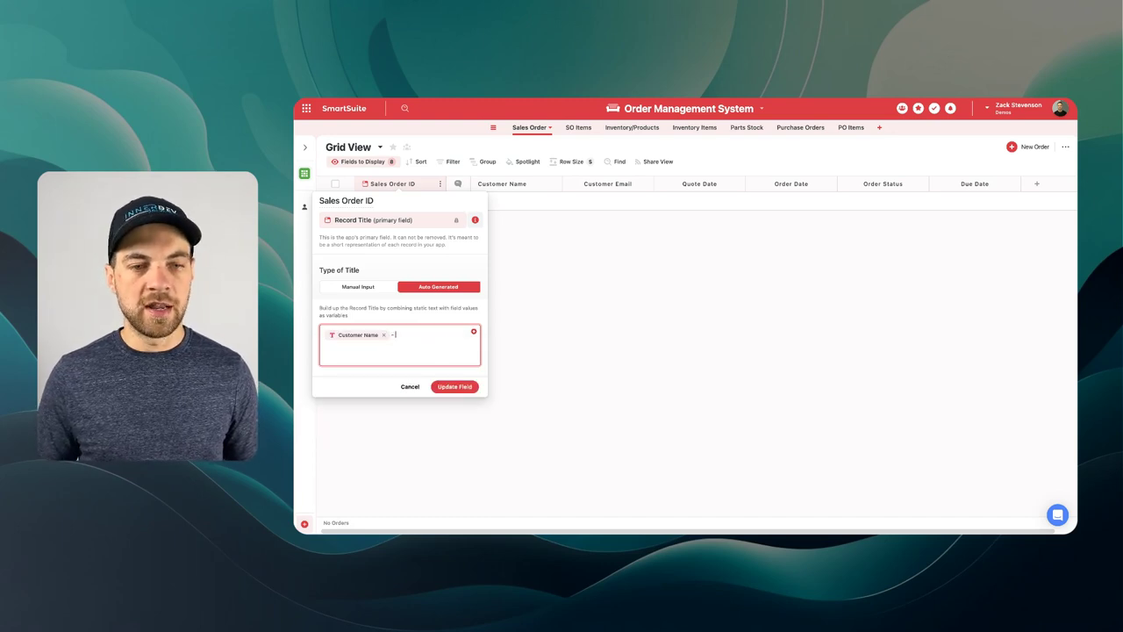
left_click(473, 333)
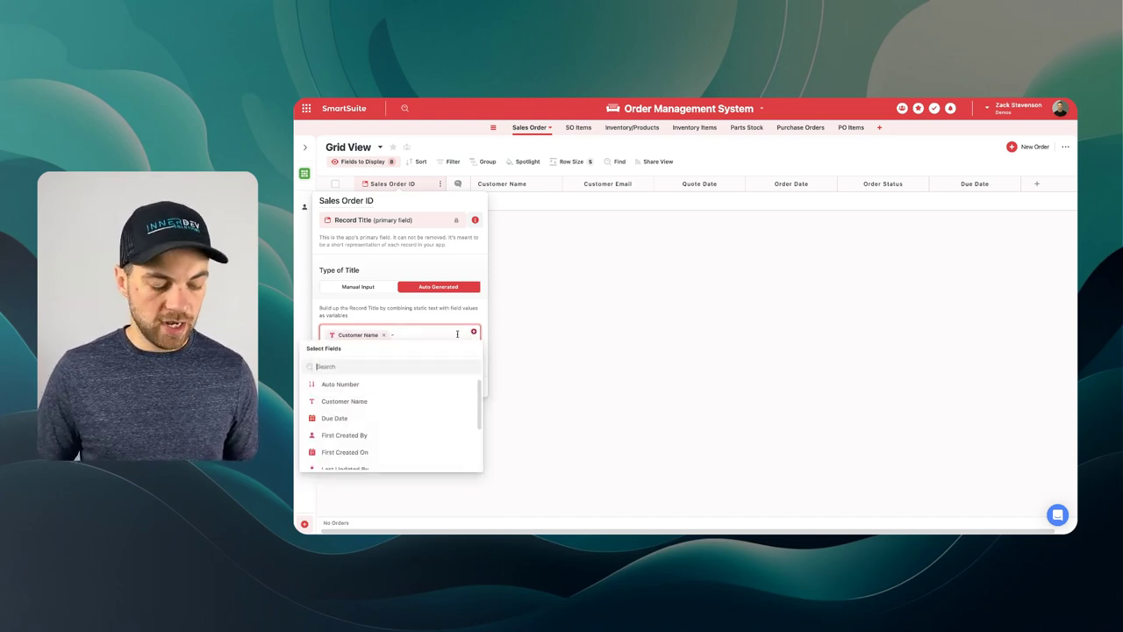
type("quote")
key("Return")
type("-")
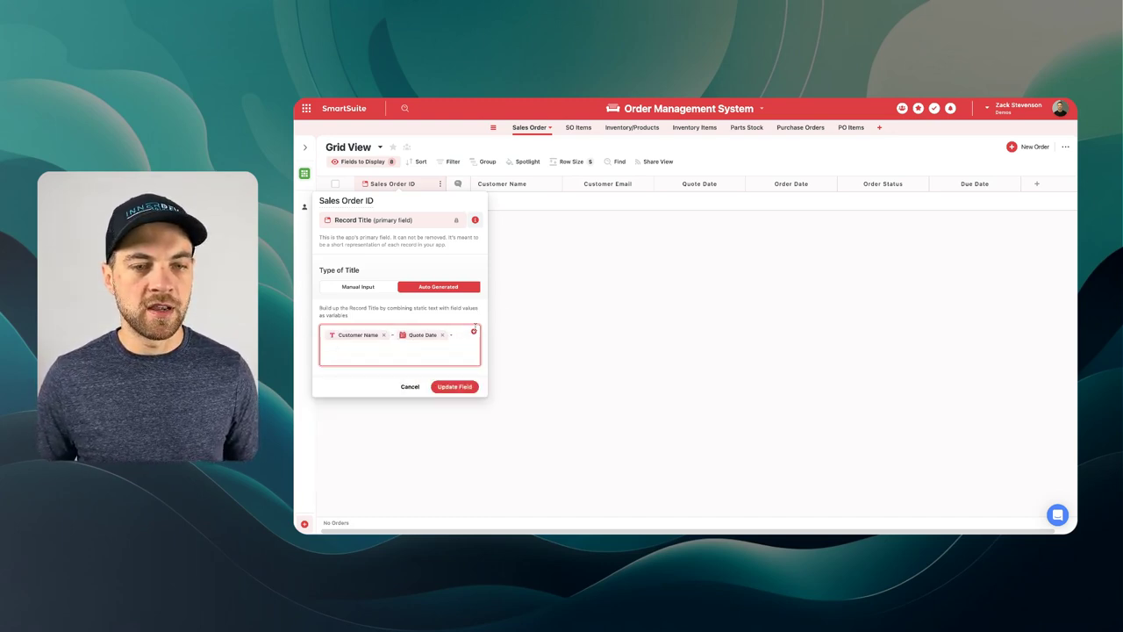
left_click(473, 332)
left_click(357, 387)
left_click(451, 389)
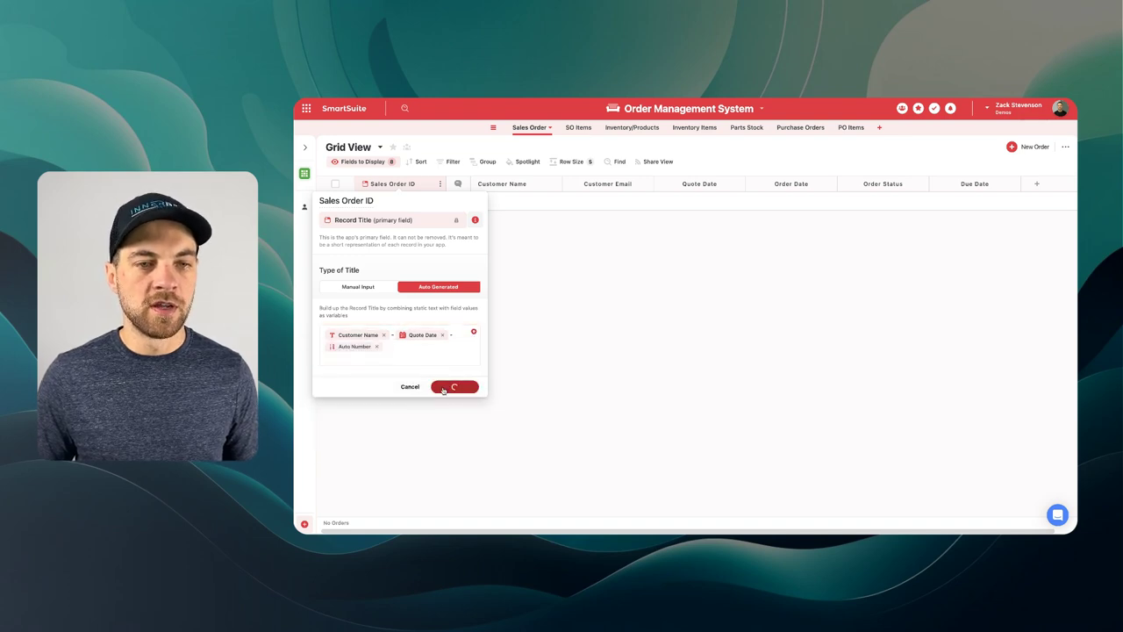
left_click(374, 167)
scroll(377, 224, "down", 1)
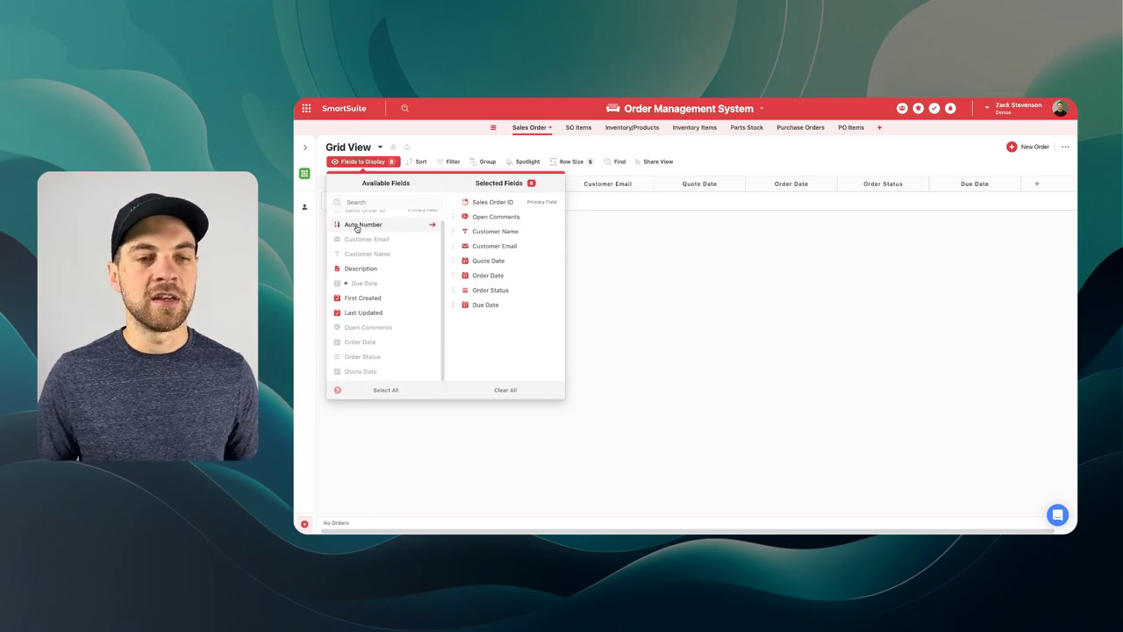
key("Escape")
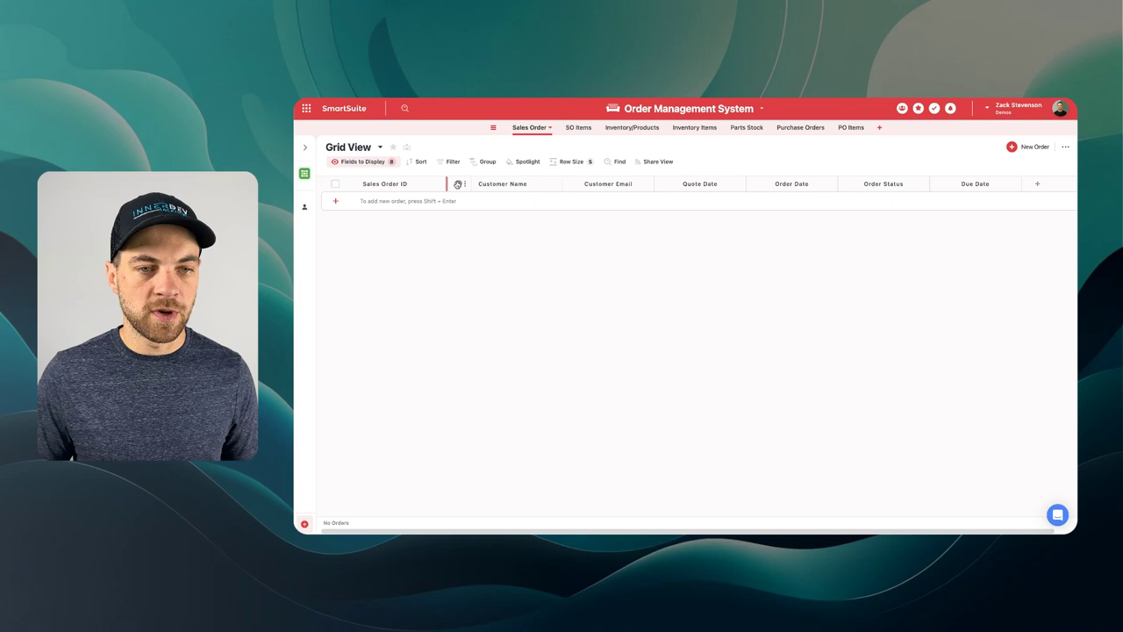
Add a sample order to the Sales Order table and fill in the customer's name and e-mail
left_click(336, 202)
left_click(492, 202)
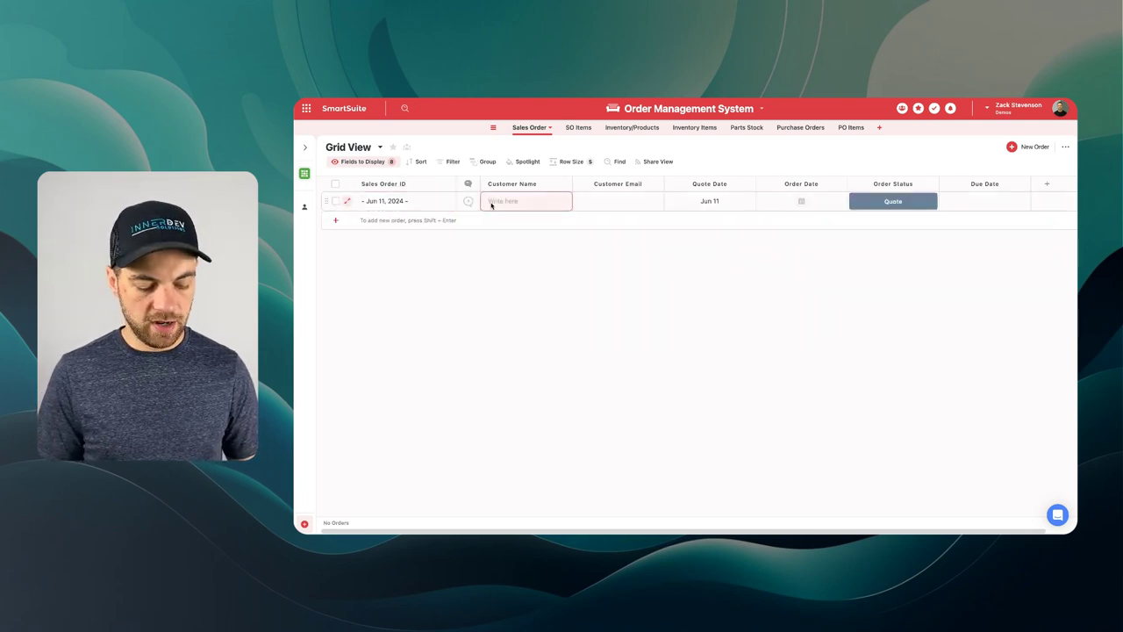
type("John Smith")
key("Tab")
type("john@example.com")
key("Tab")
left_click(494, 296)
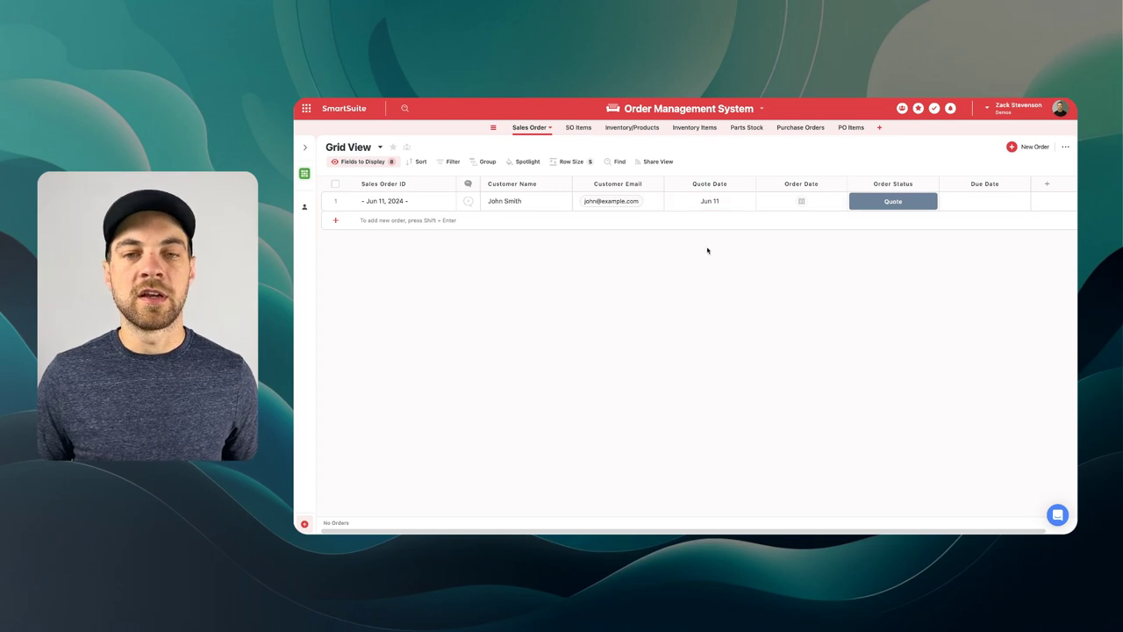
Widen the Sales Order ID column enough to show the whole generated title
left_click(698, 208)
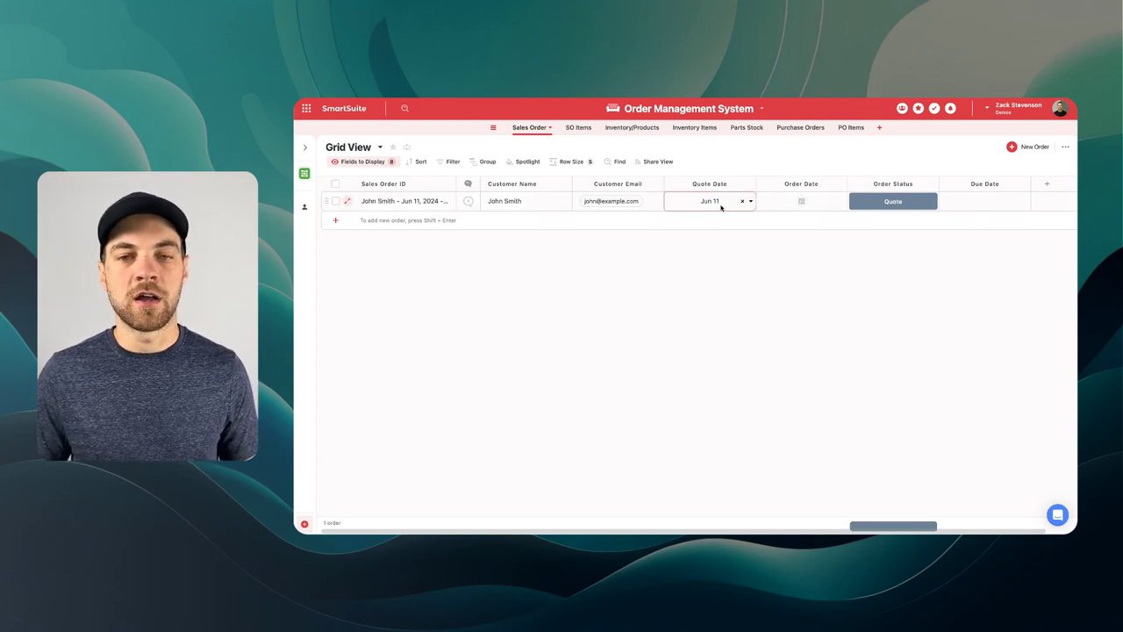
left_click(702, 215)
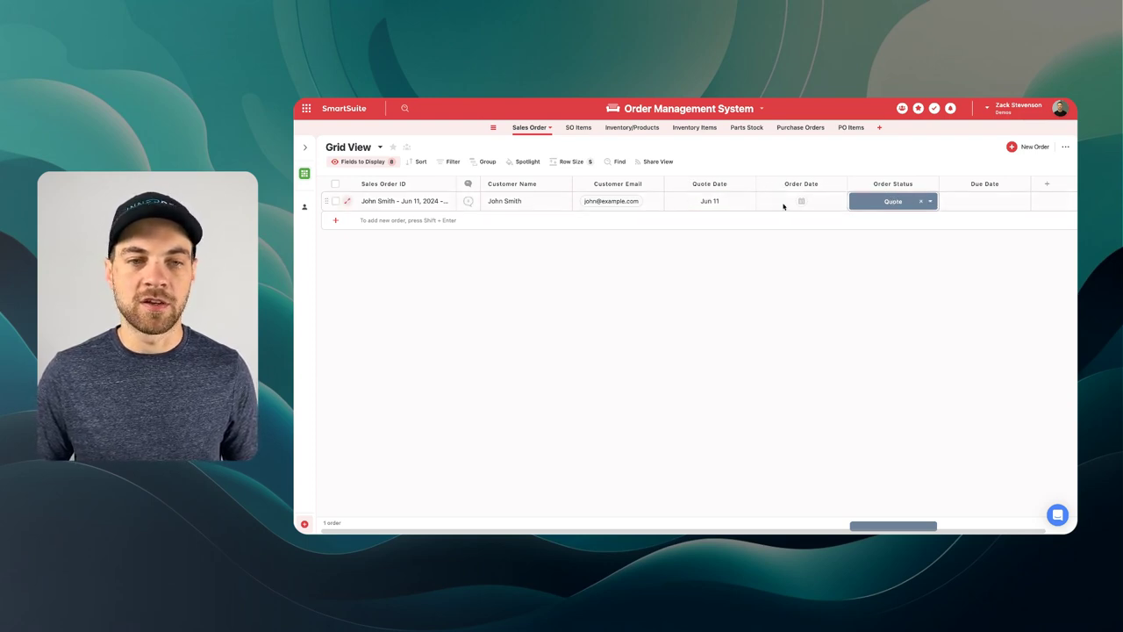
left_click_drag(455, 183, 484, 183)
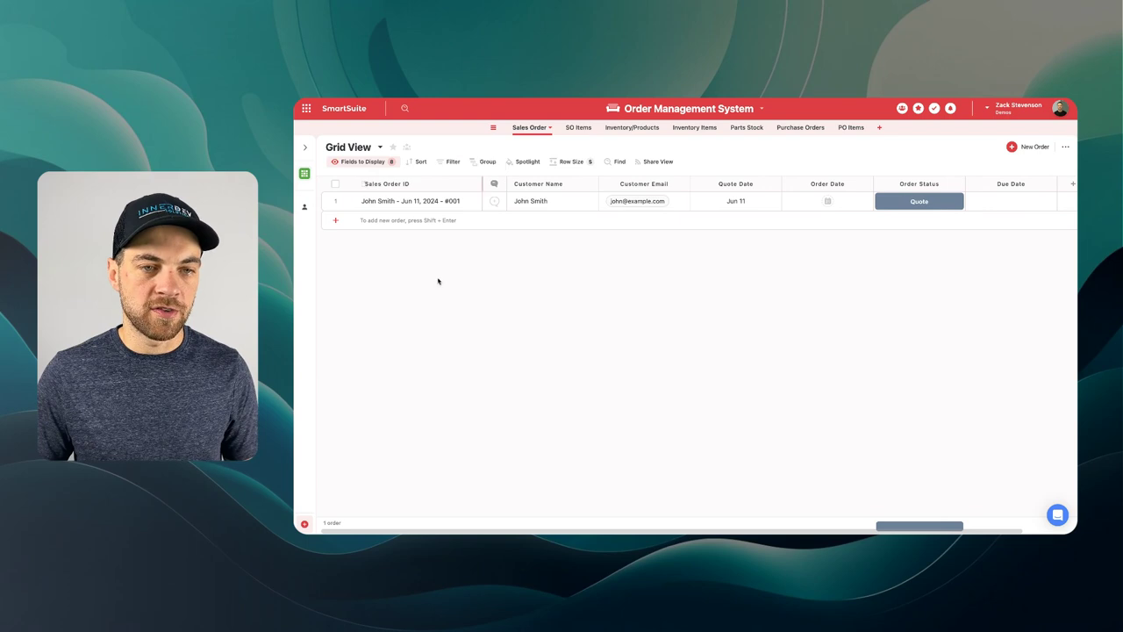
left_click(364, 201)
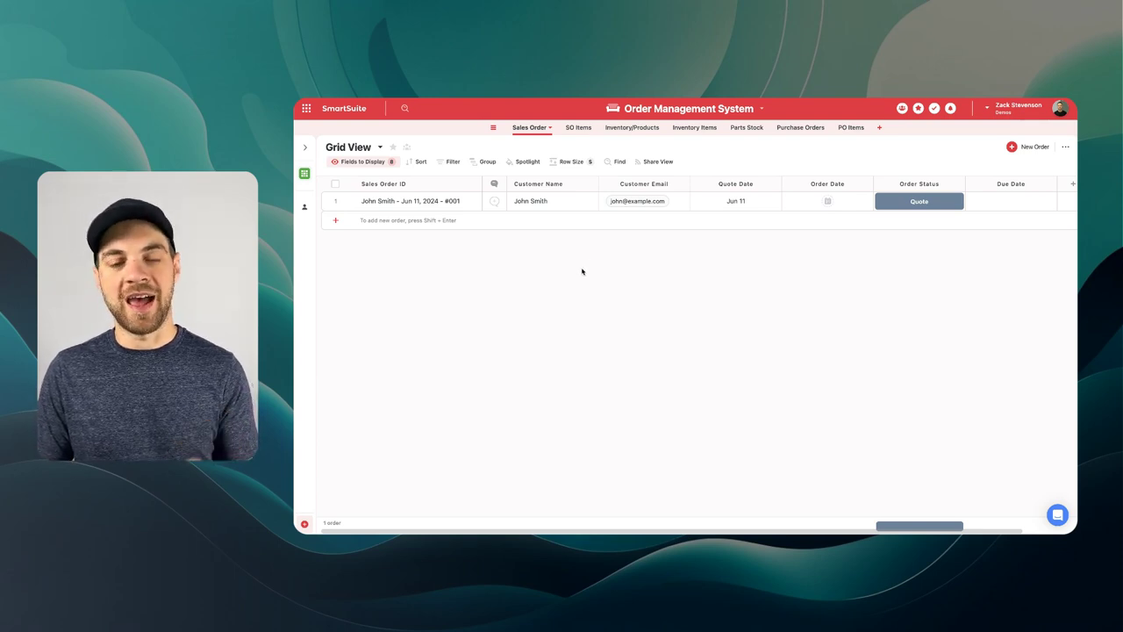
Add a Linked Record field after Due Date that links sales orders to the SO Items table
scroll(582, 273, "right", 1)
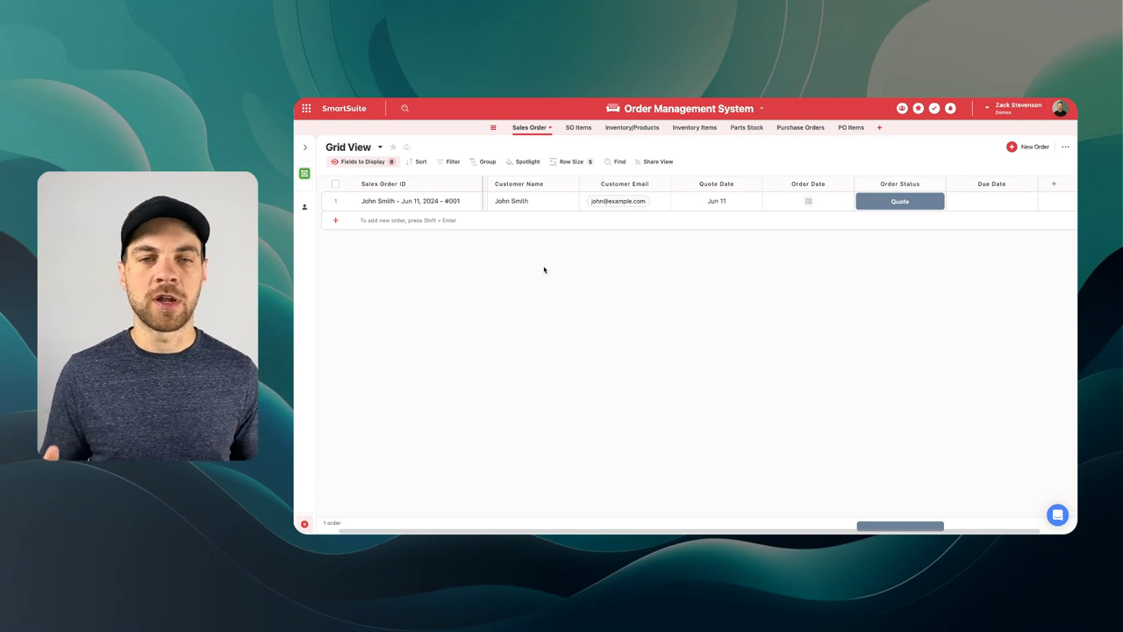
scroll(789, 211, "right", 2)
left_click(1015, 184)
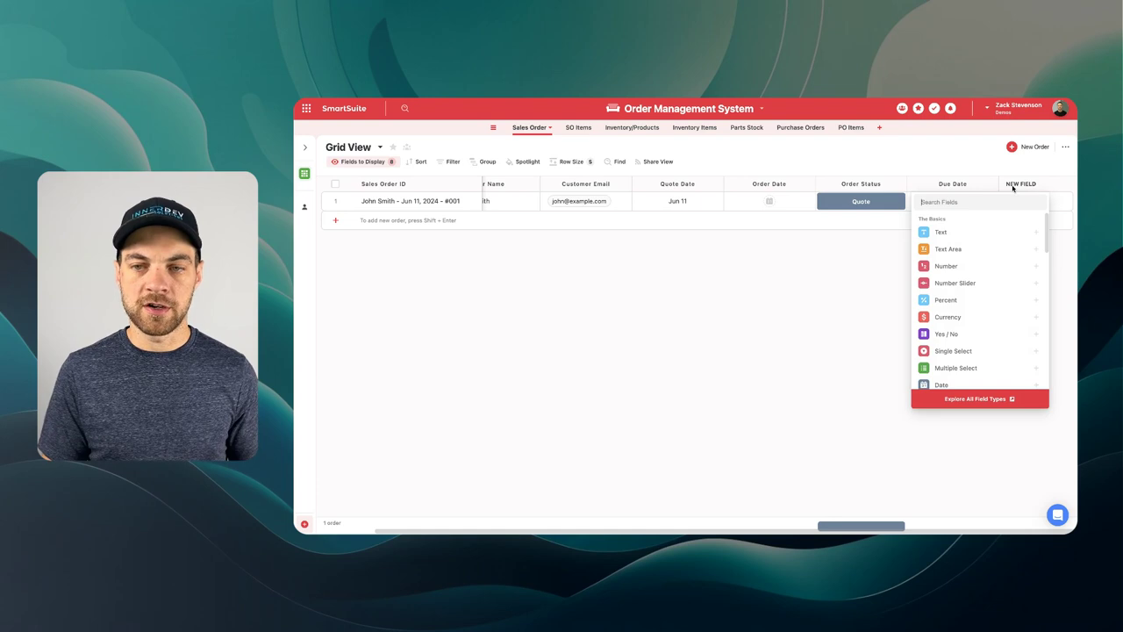
type("link")
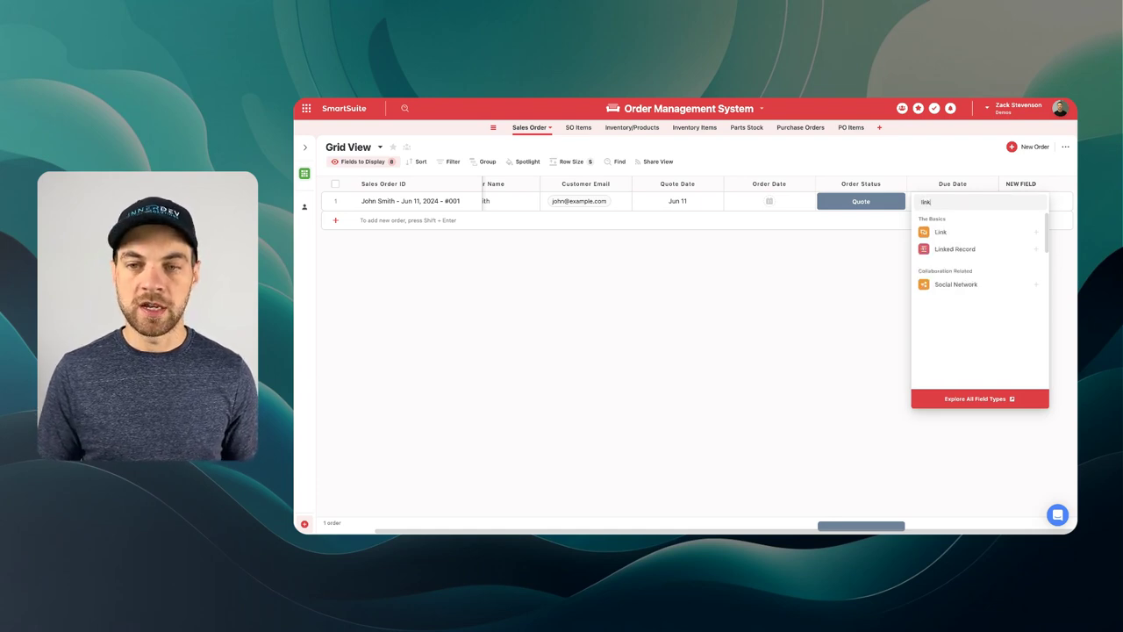
left_click(964, 250)
left_click(903, 334)
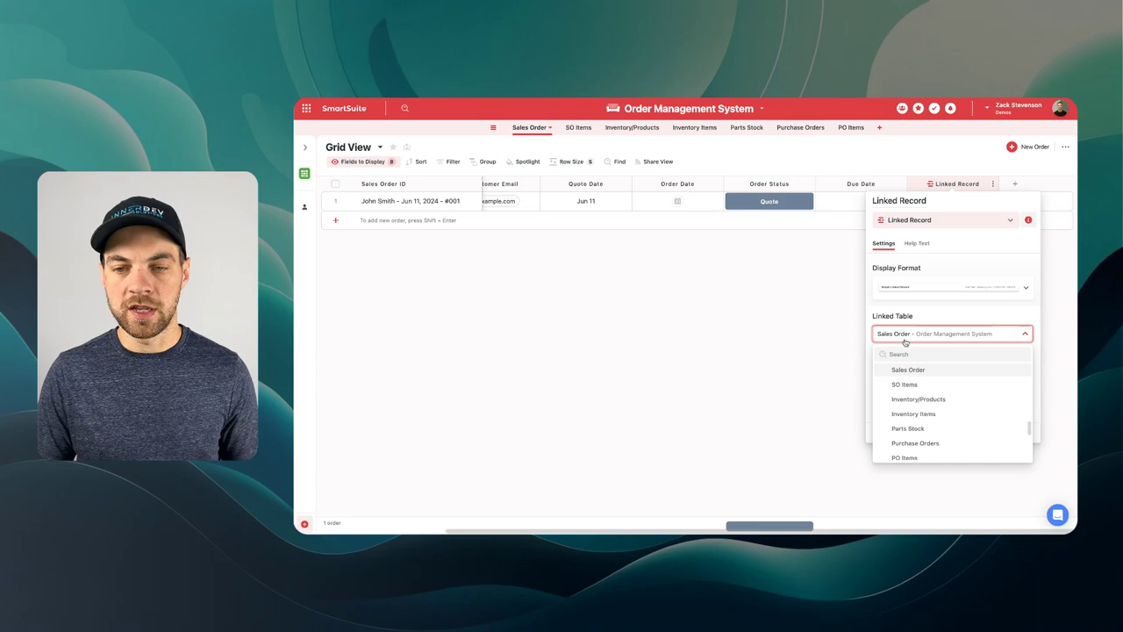
left_click(912, 387)
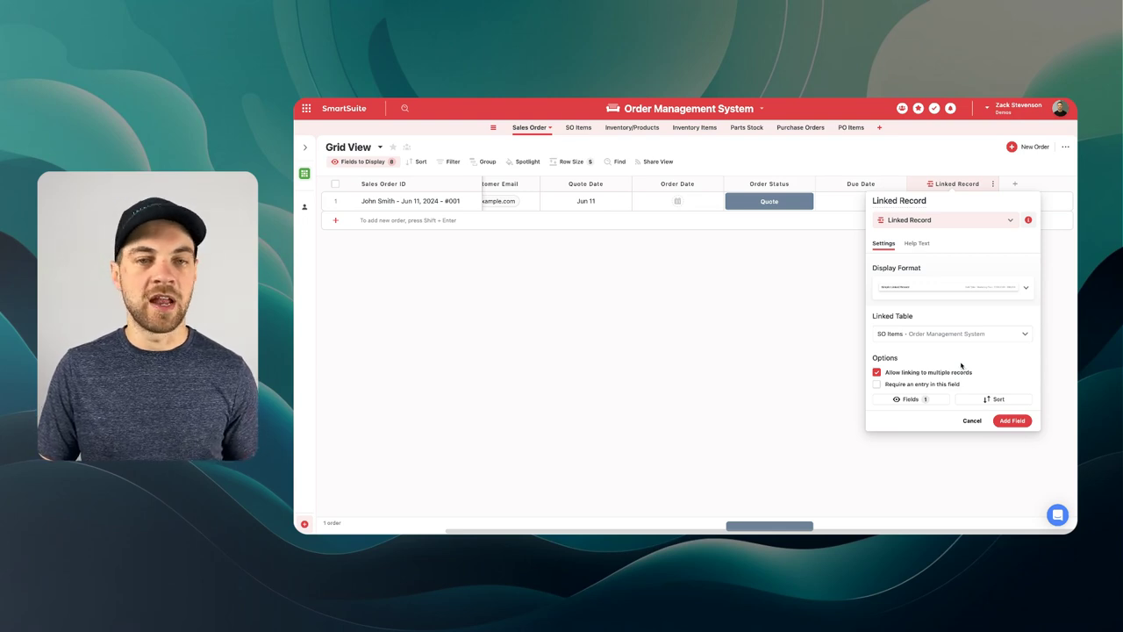
left_click(1012, 420)
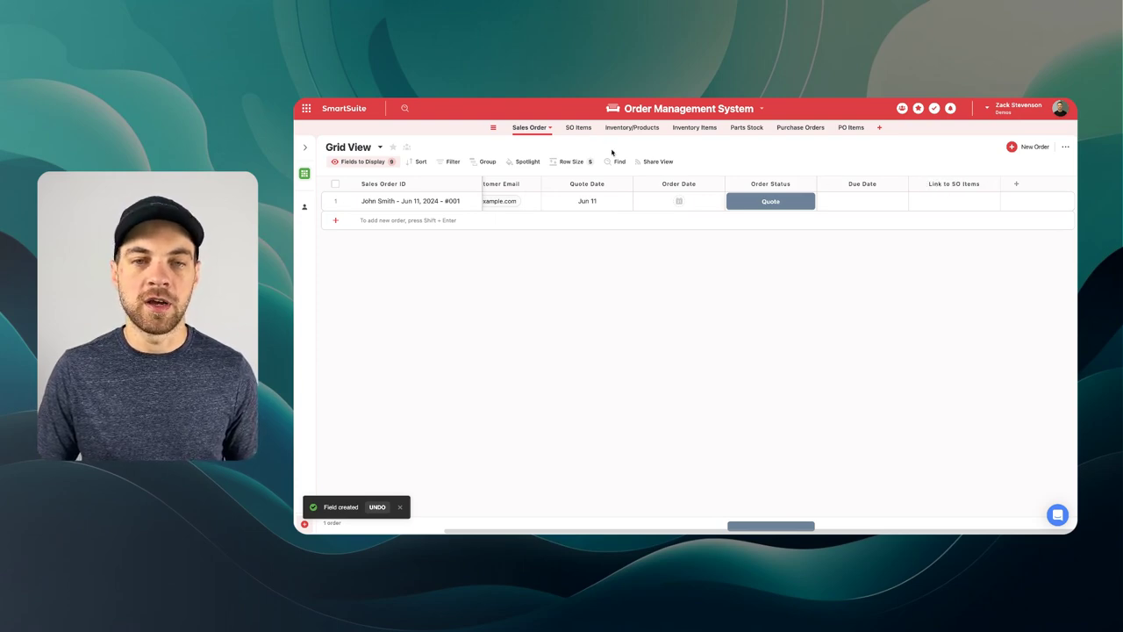
Show the Link to Sales Order field in the SO Items table's grid view
left_click(575, 128)
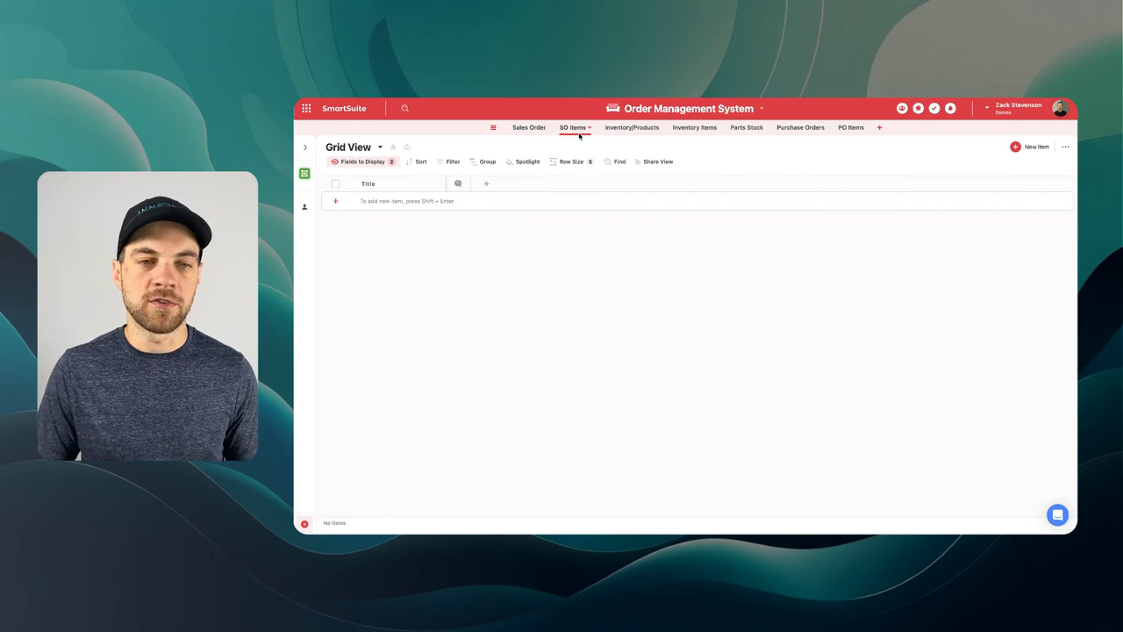
left_click(364, 164)
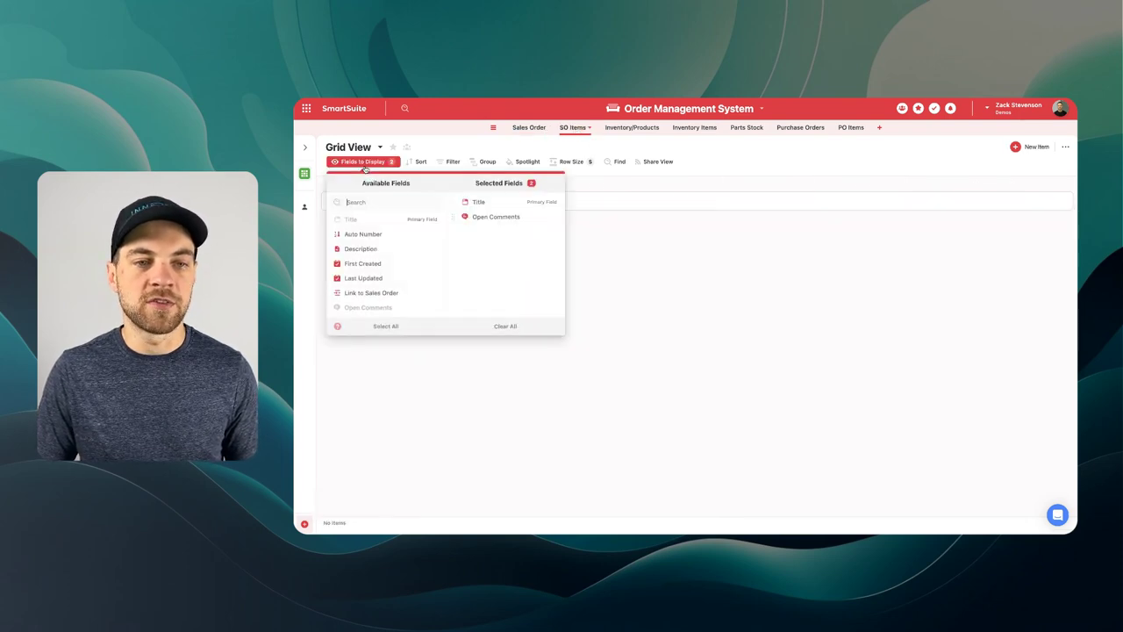
left_click(373, 294)
left_click(699, 314)
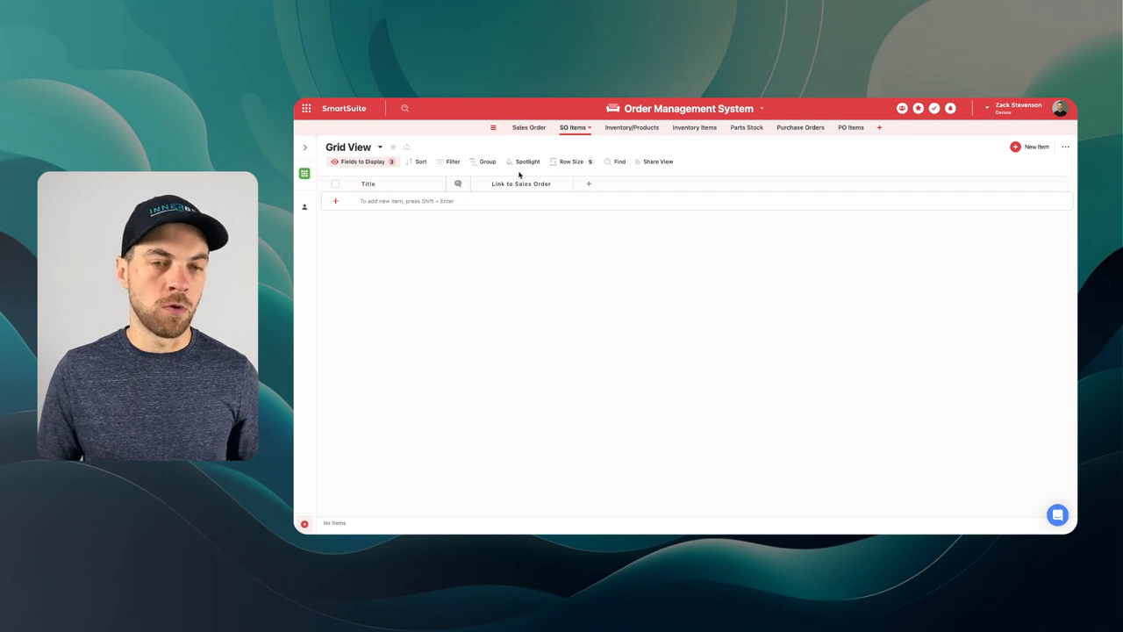
Add a Linked Record field to SO Items that links to a single Inventory/Products record, and widen its column
left_click(589, 187)
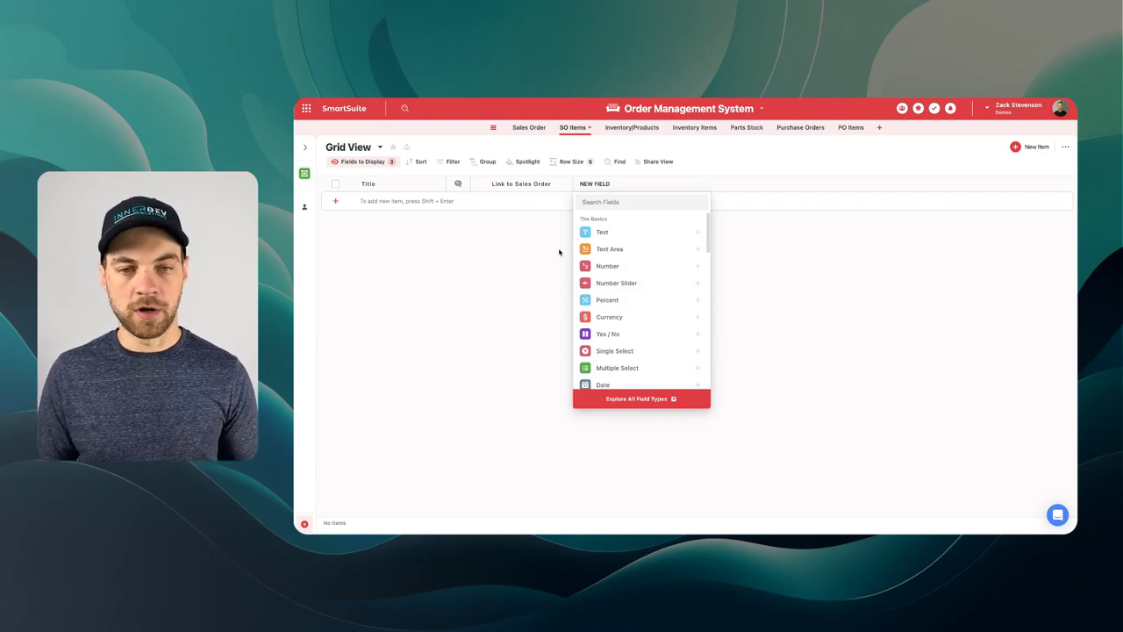
type("link")
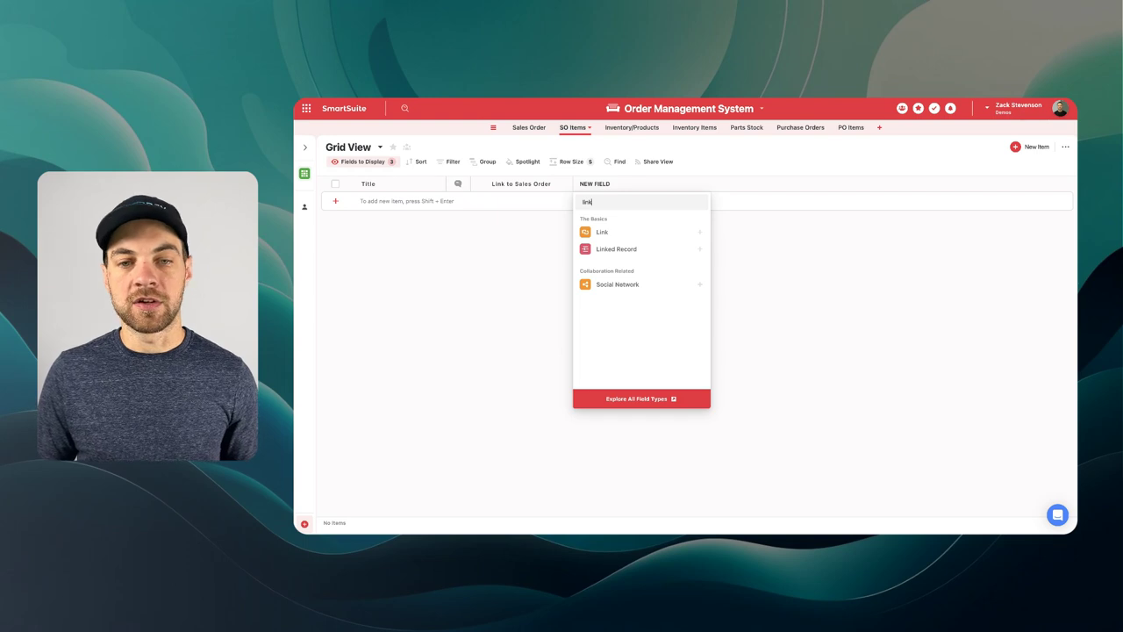
left_click(593, 251)
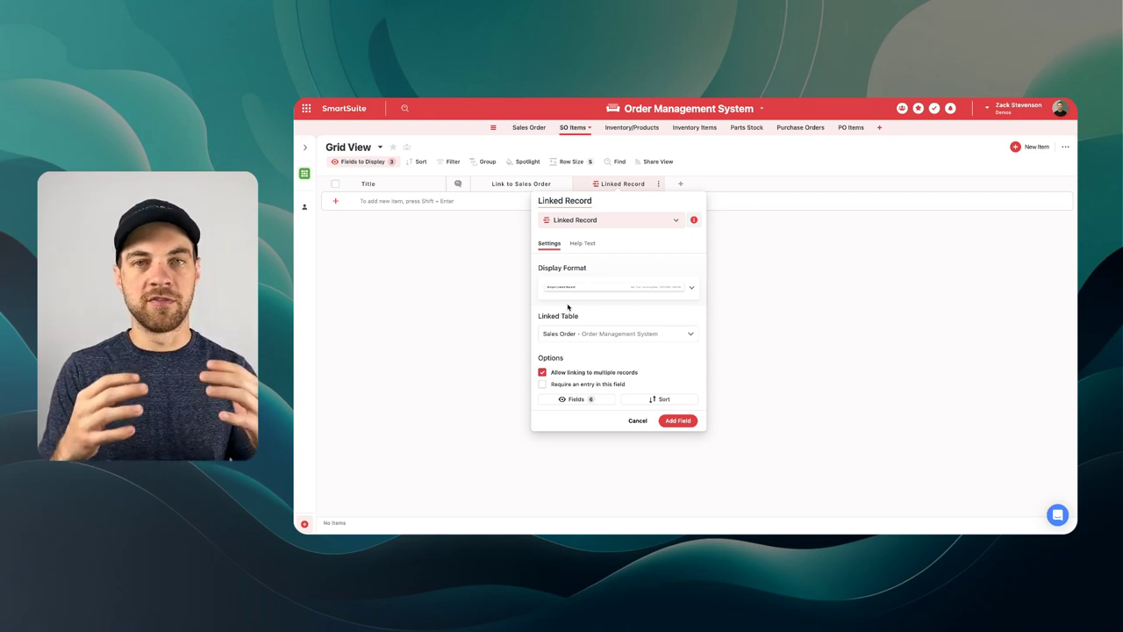
left_click(569, 334)
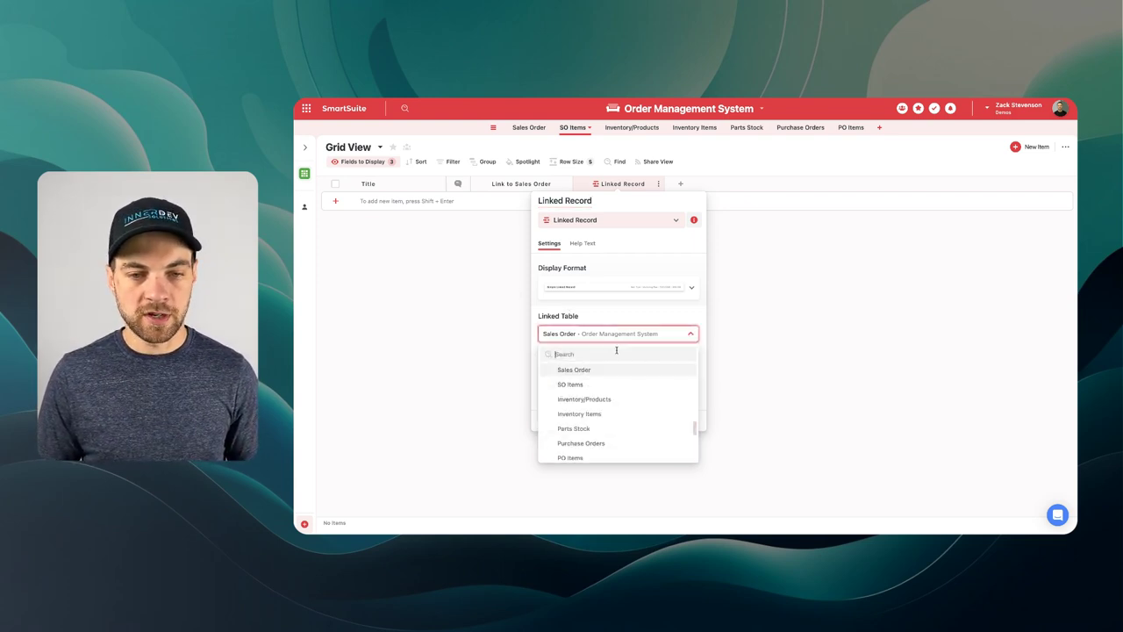
left_click(568, 400)
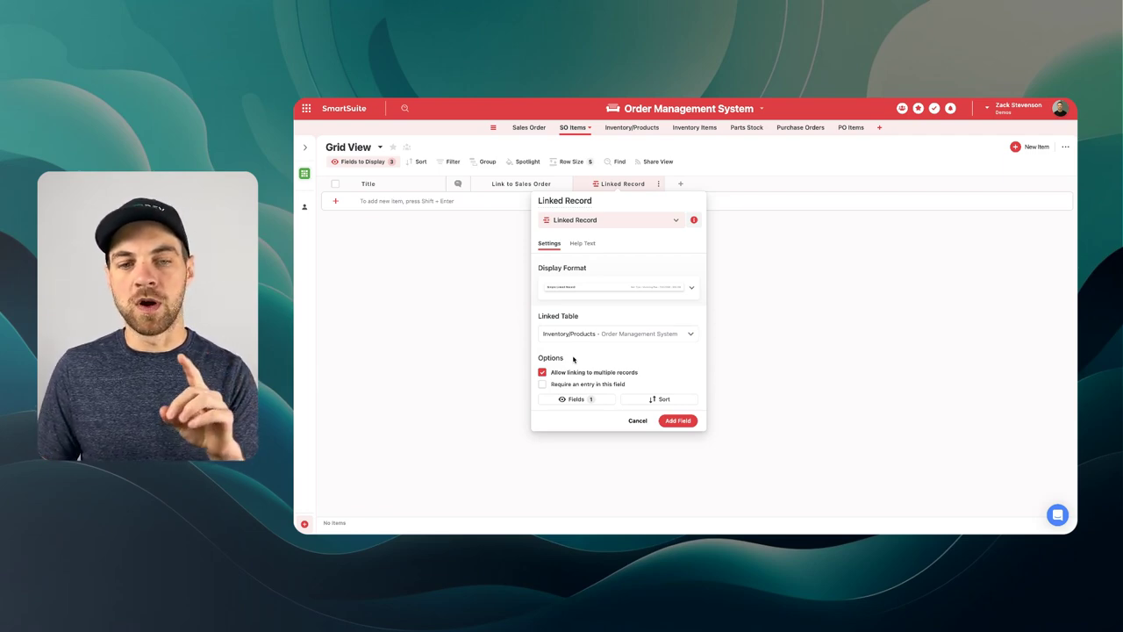
left_click(543, 372)
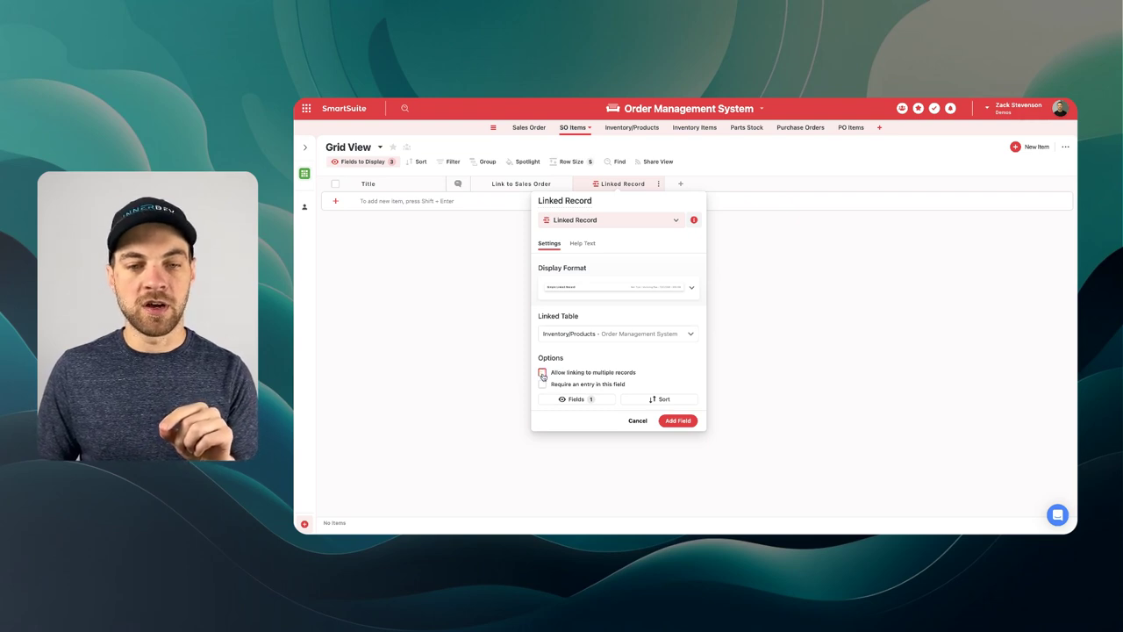
left_click(679, 423)
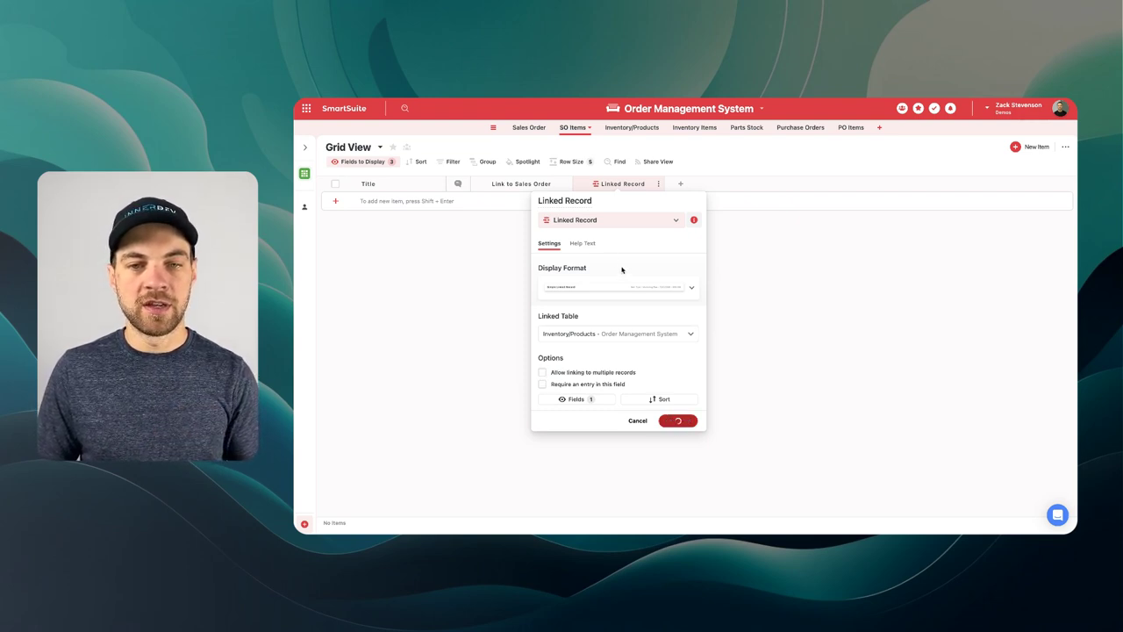
left_click_drag(667, 187, 698, 184)
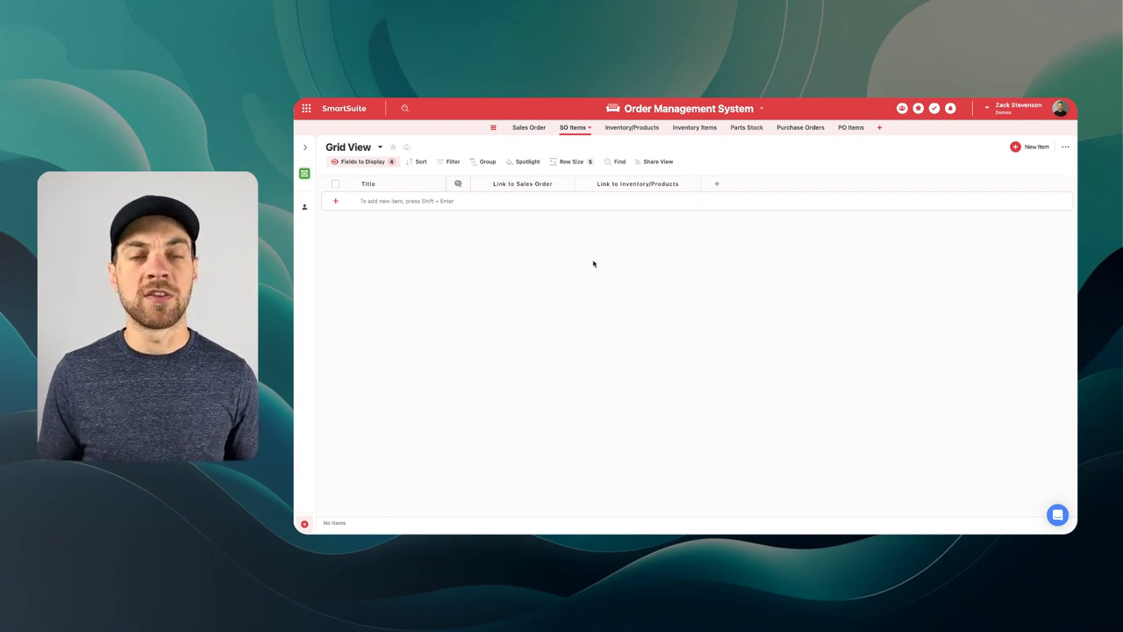
Add a Number field named Quantity to the SO Items table, after Link to Inventory/Products
left_click(716, 183)
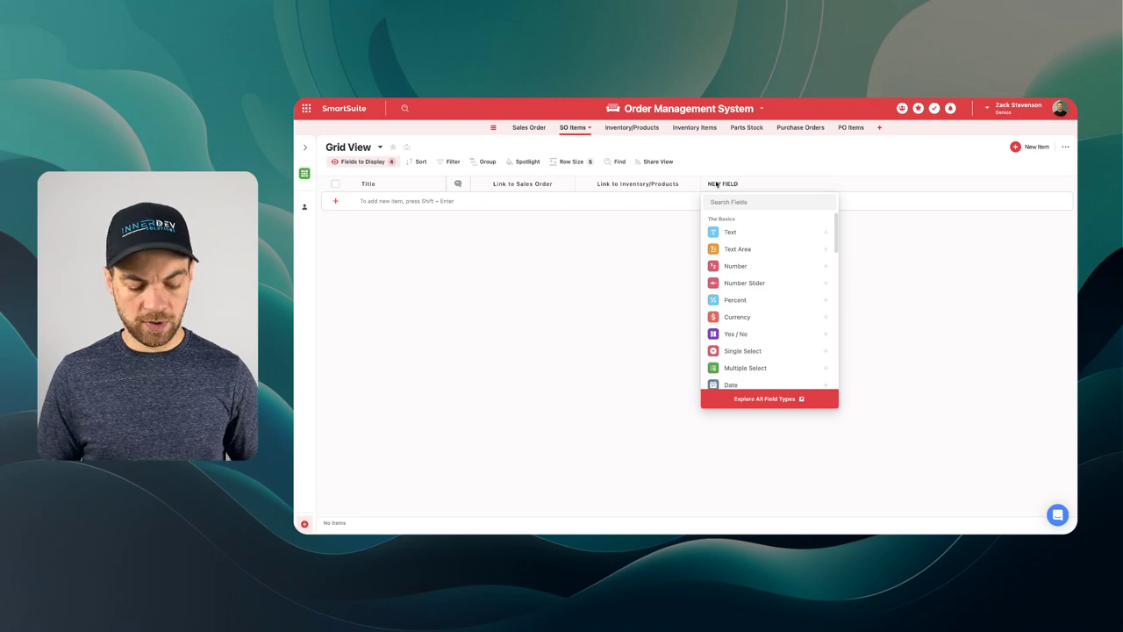
type("num")
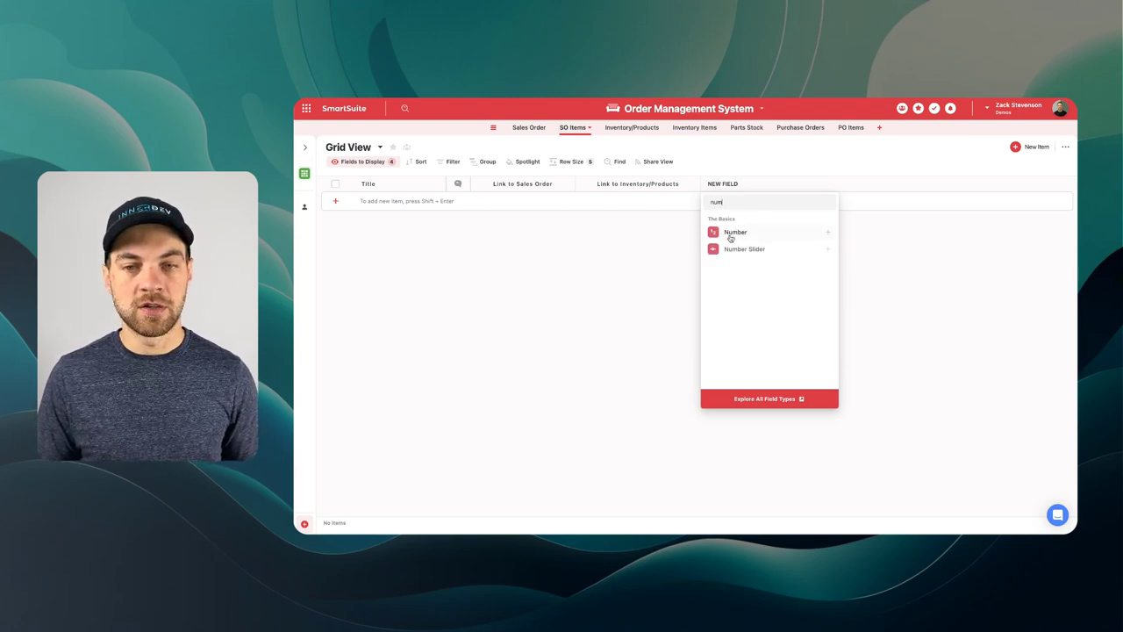
left_click(734, 233)
key("super+a")
type("Q")
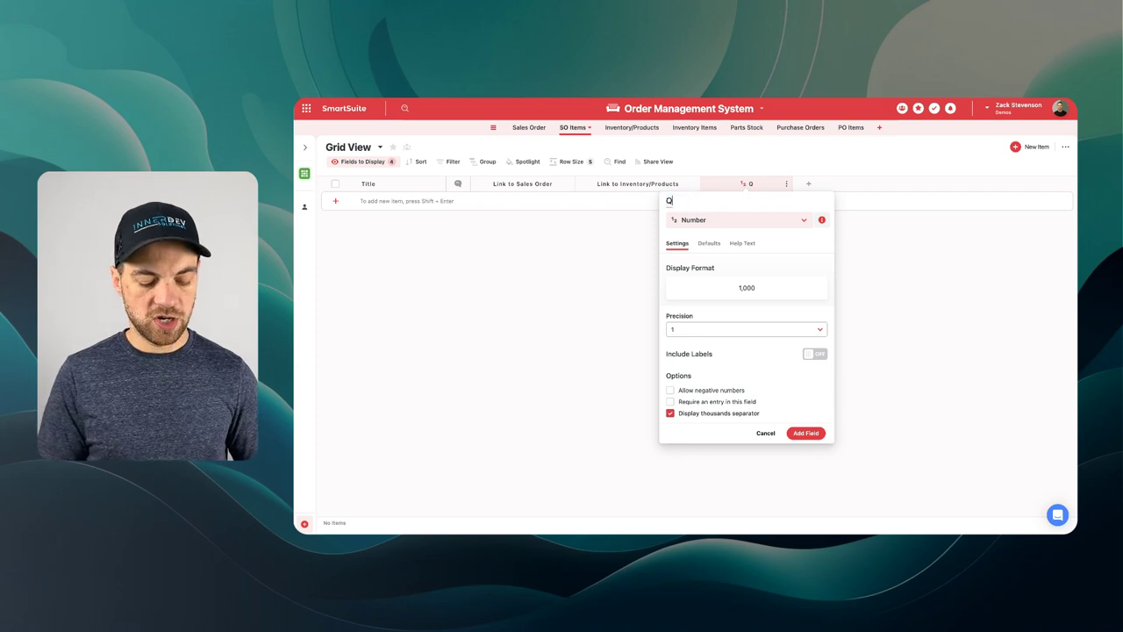
type("uantity")
key("Return")
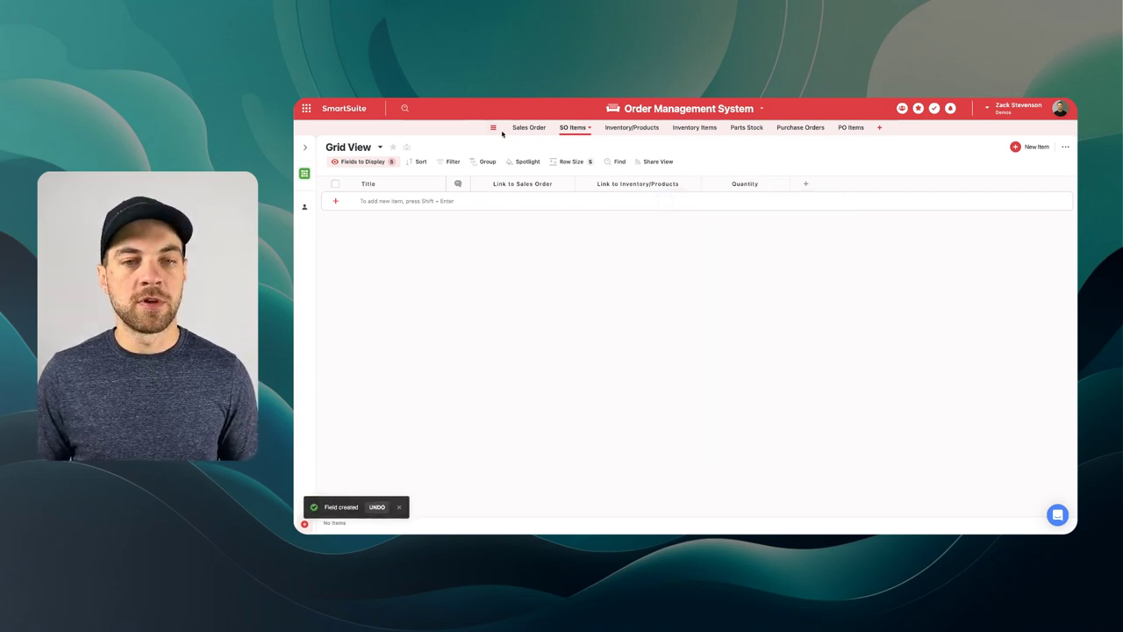
Rename the SO Items title field to SO Items ID and auto-generate it as Link to Sales Order, a hyphen, then Link to Inventory/Products
left_click(395, 180)
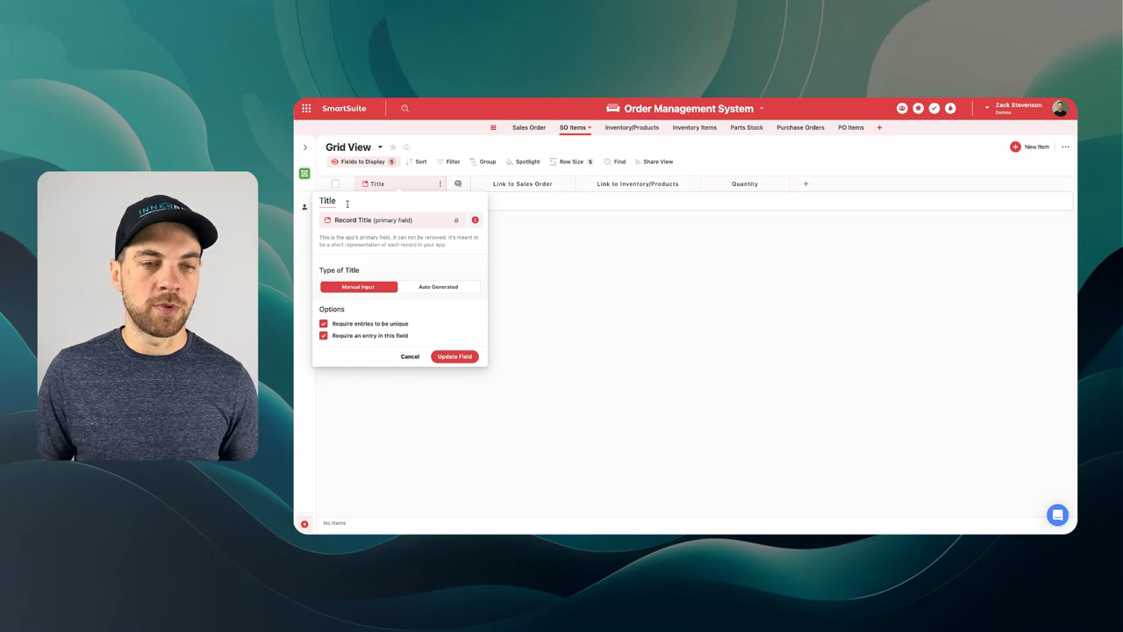
type("S")
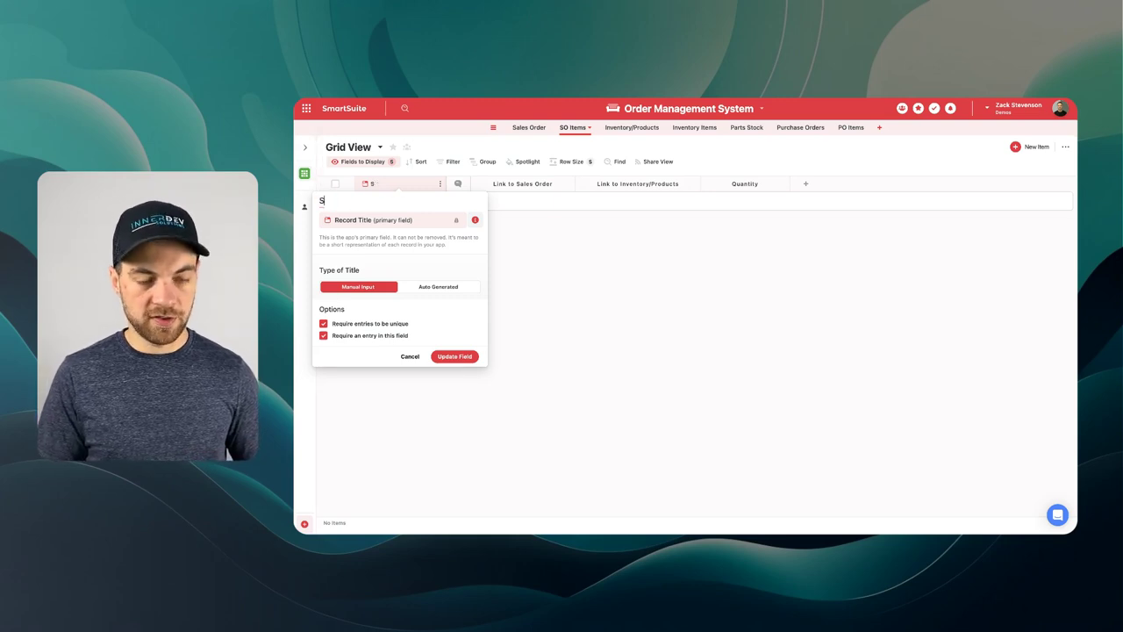
type("O Items ID")
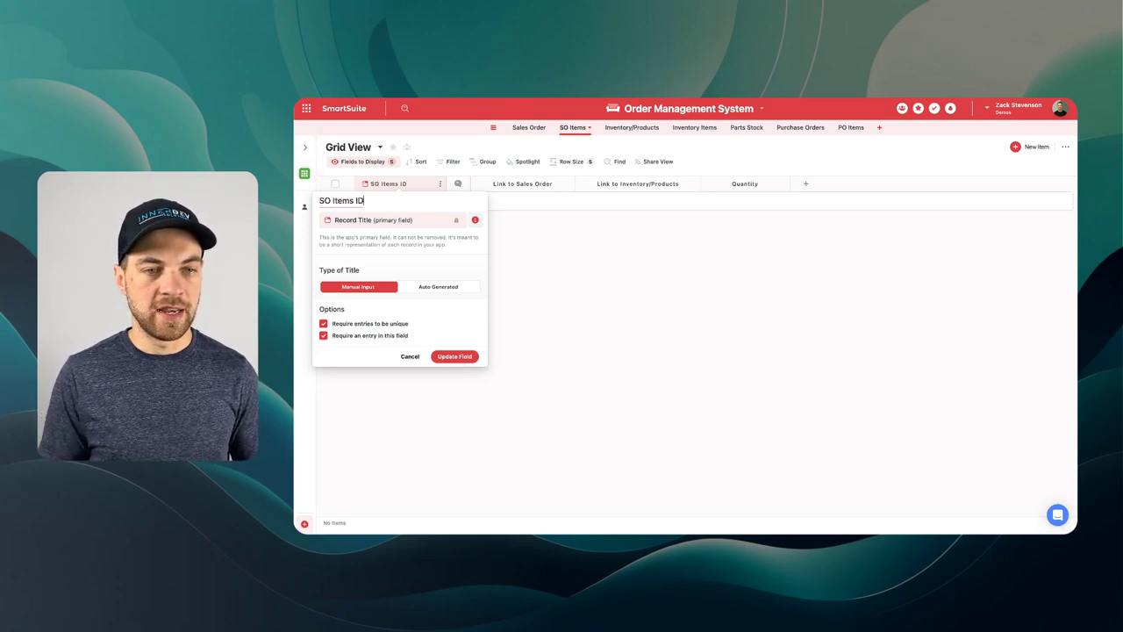
left_click(427, 286)
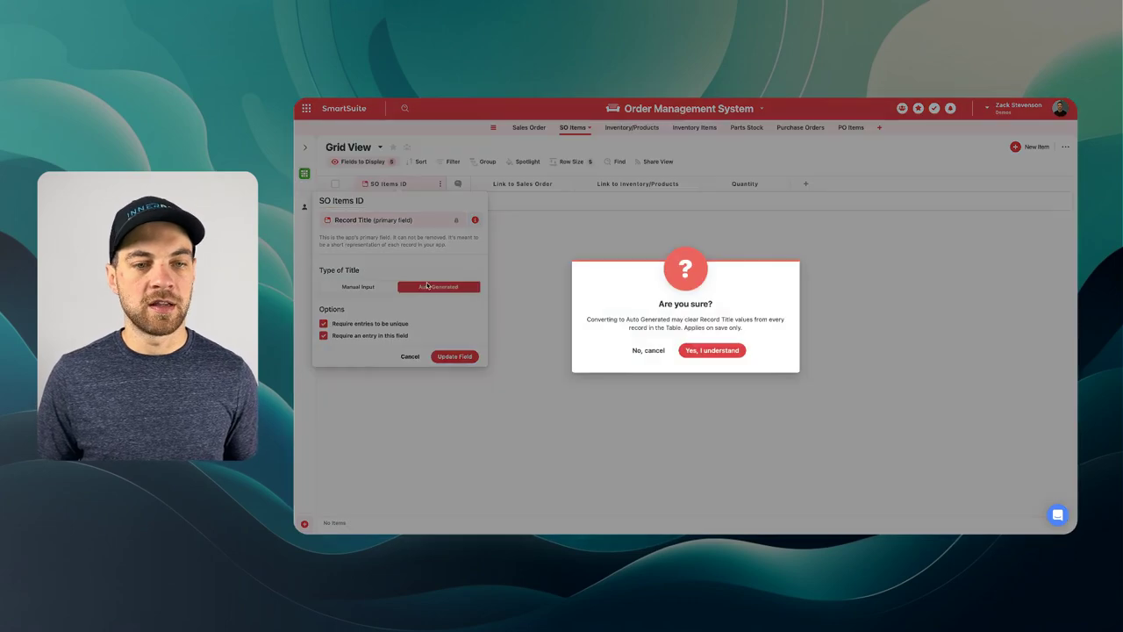
left_click(687, 350)
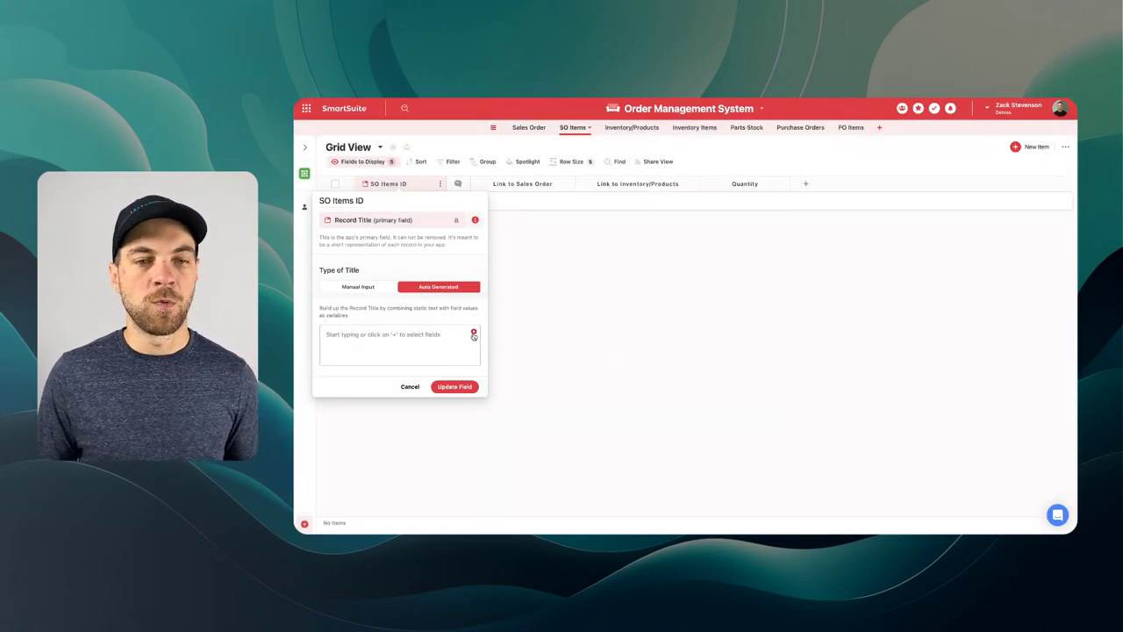
left_click(474, 334)
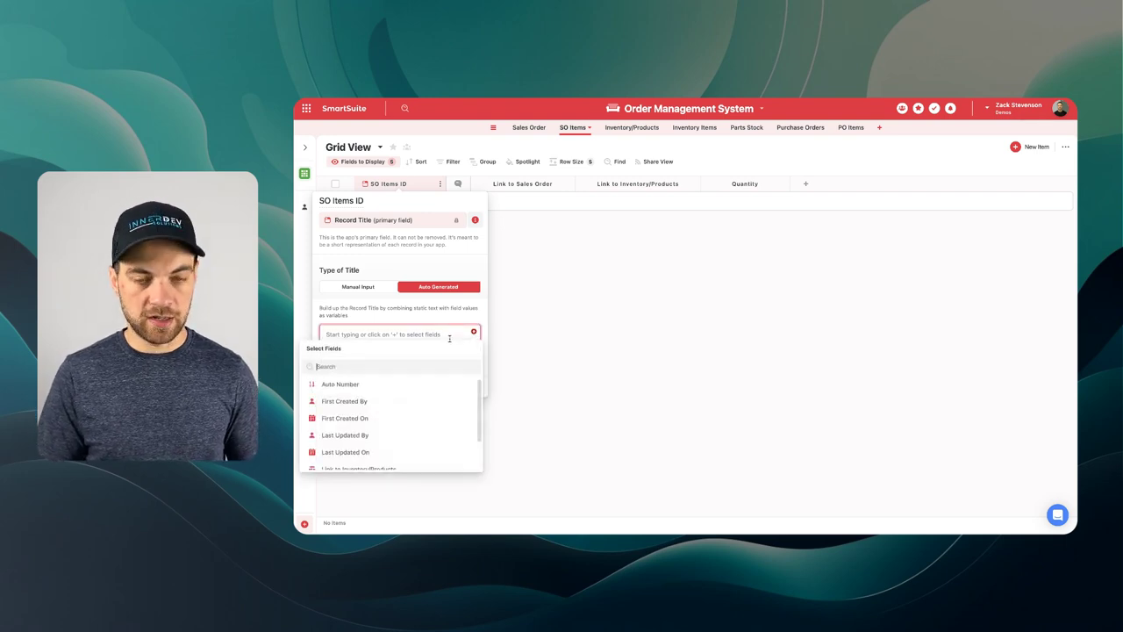
type("sales")
key("Return")
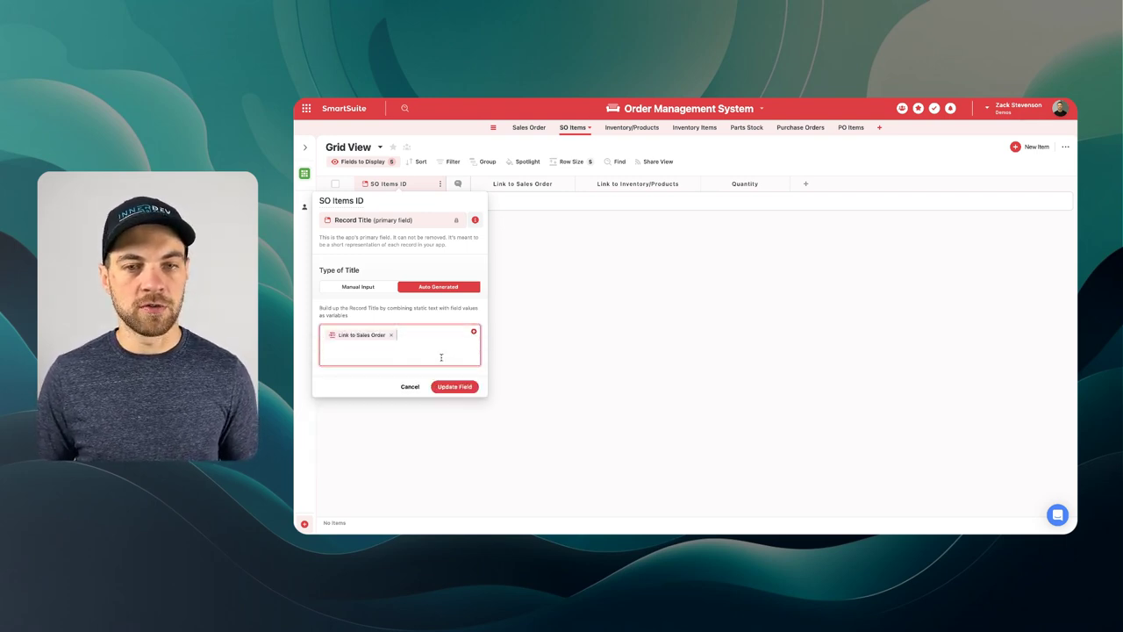
type("- Link to Inventory/Products")
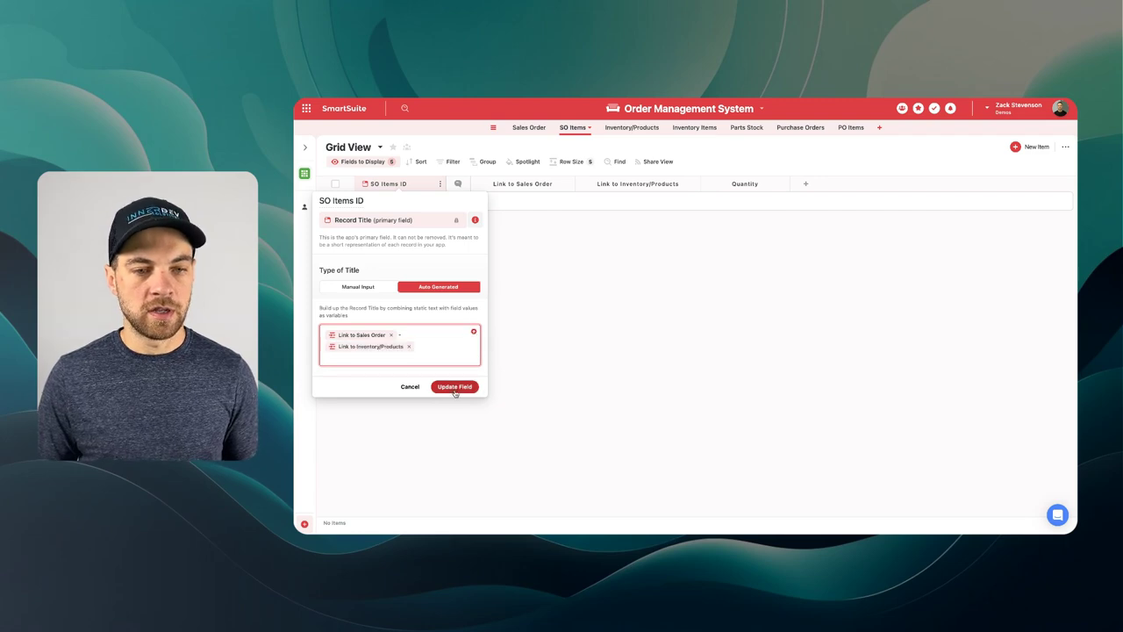
left_click(454, 386)
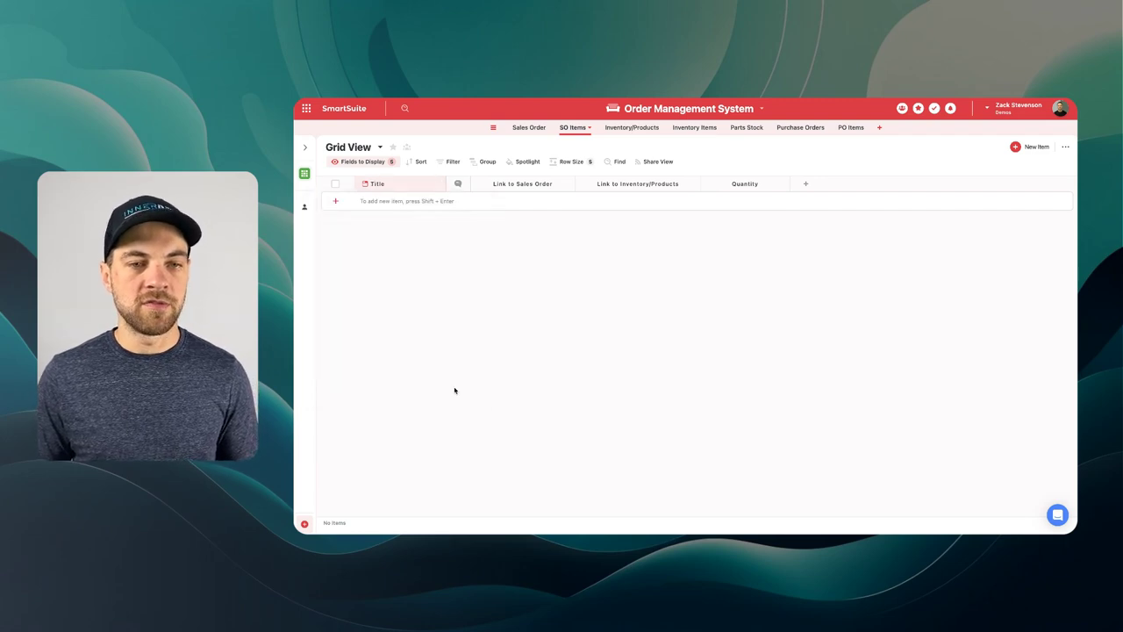
Group the SO Items grid by the Link to Sales Order field
left_click(486, 162)
left_click(519, 200)
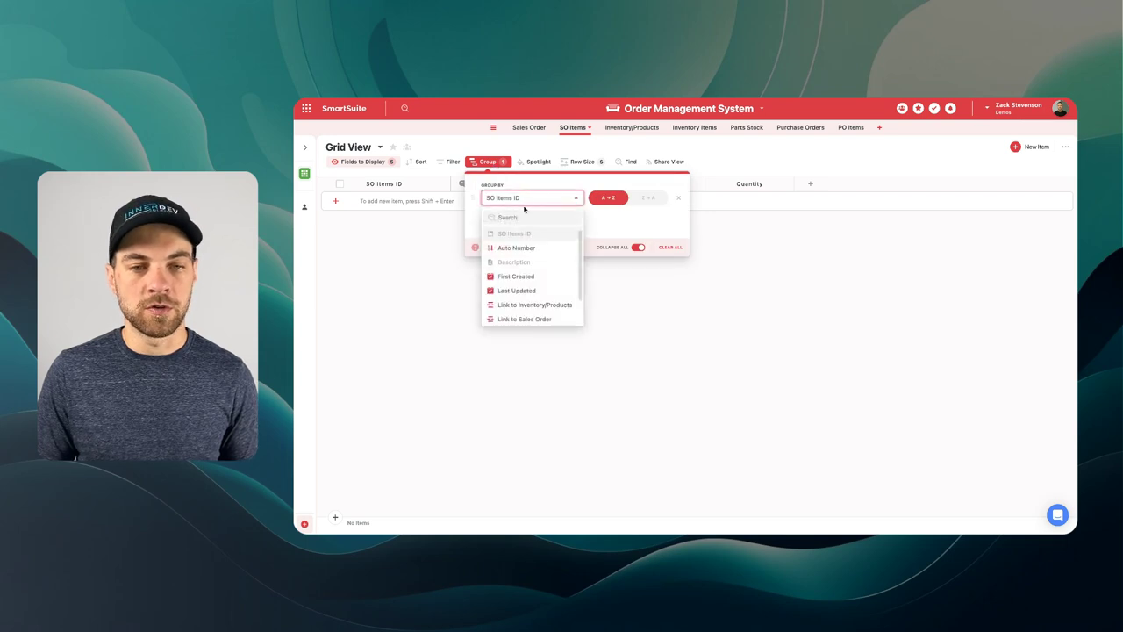
type("ord")
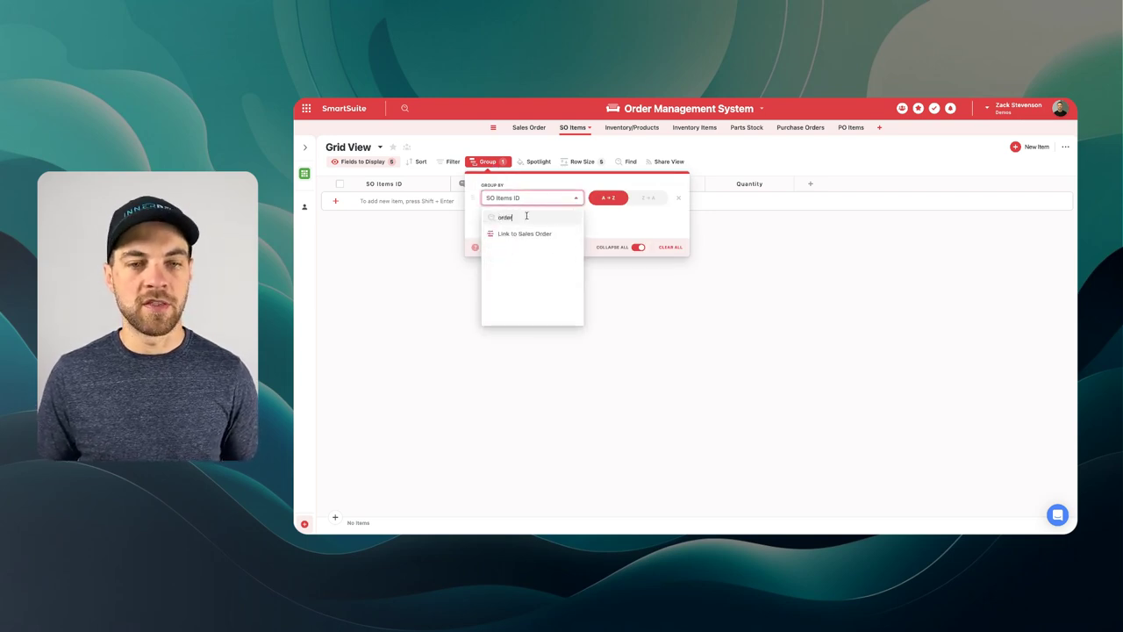
type("er")
left_click(532, 235)
Create a new SO item and link it to the existing sales order, leaving its product unselected
left_click(337, 201)
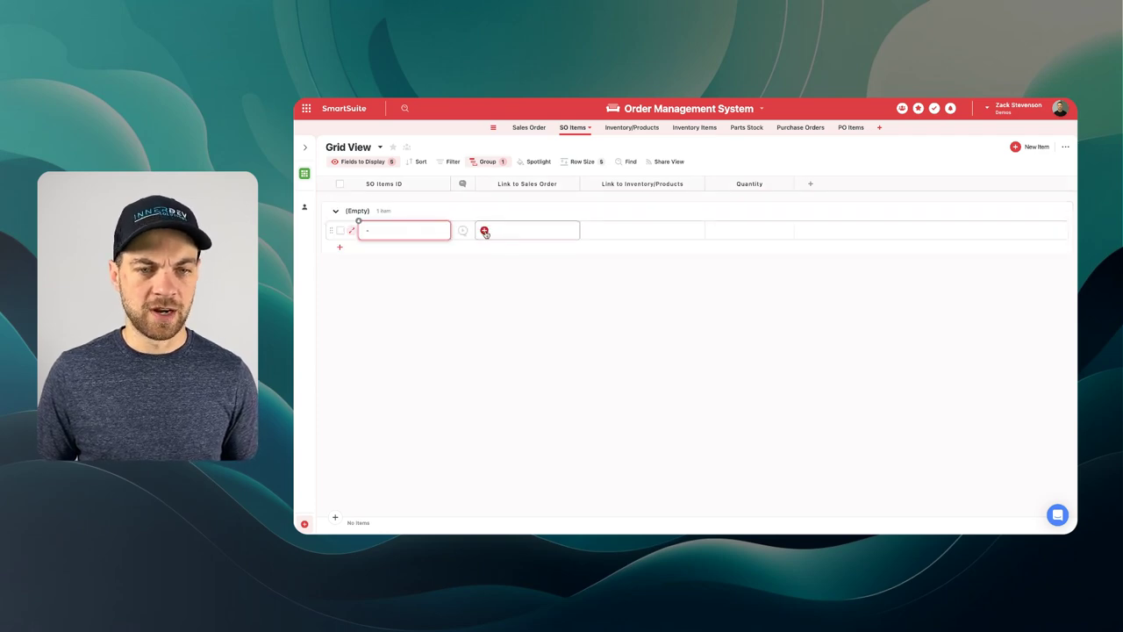
left_click(485, 231)
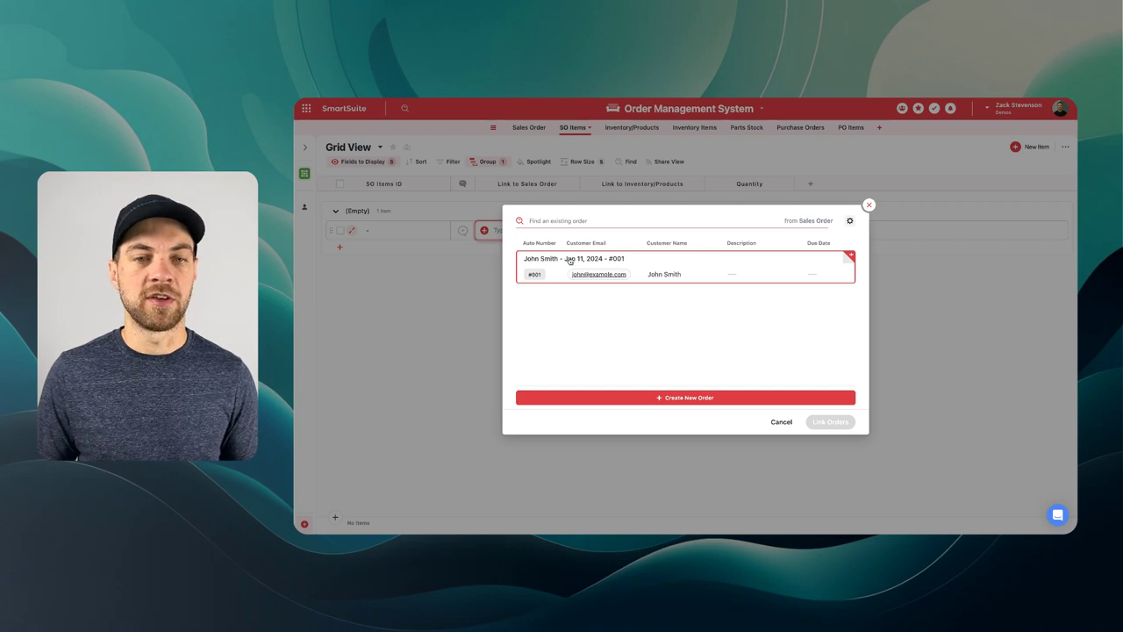
left_click(830, 423)
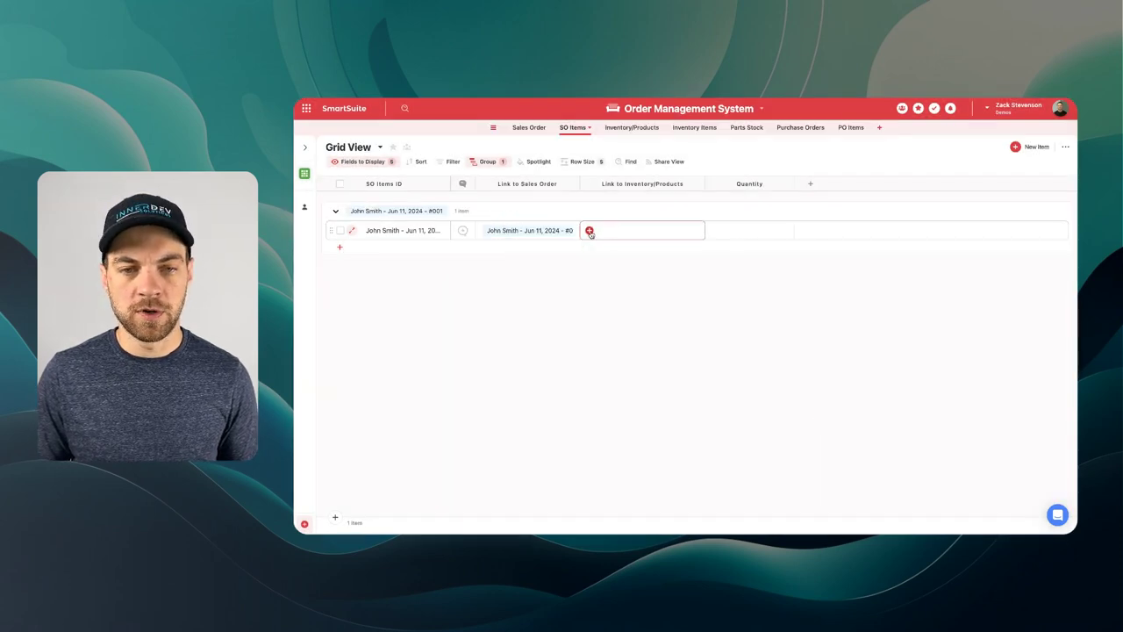
left_click(590, 231)
left_click(869, 209)
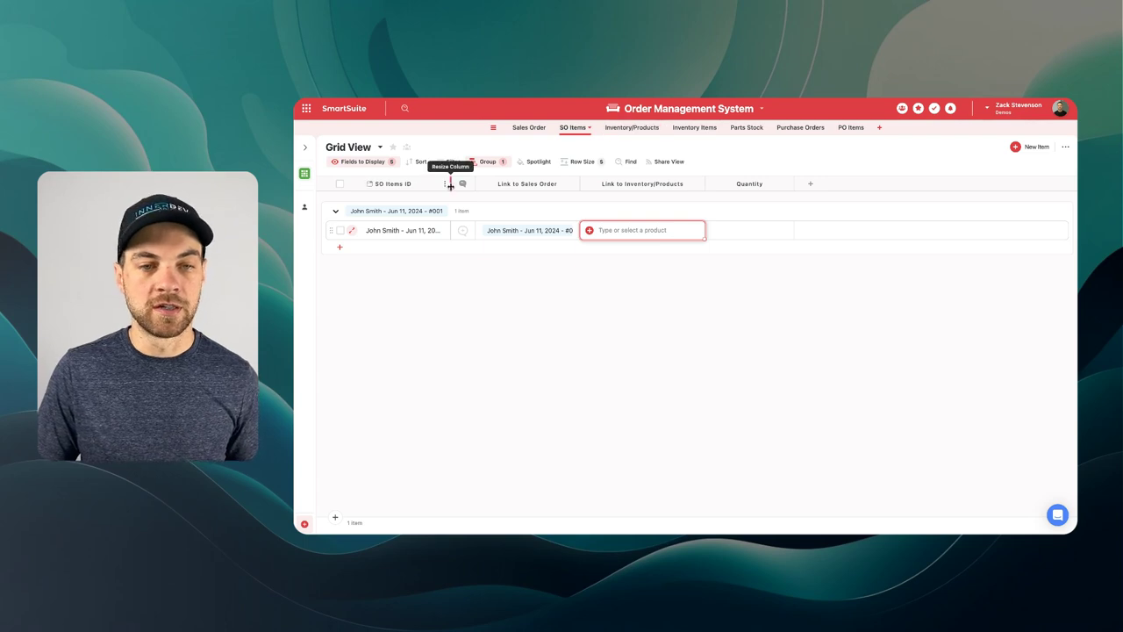
Widen the SO Items ID and Link to Sales Order columns to show their full text, and narrow the Quantity column
left_click_drag(450, 184, 489, 184)
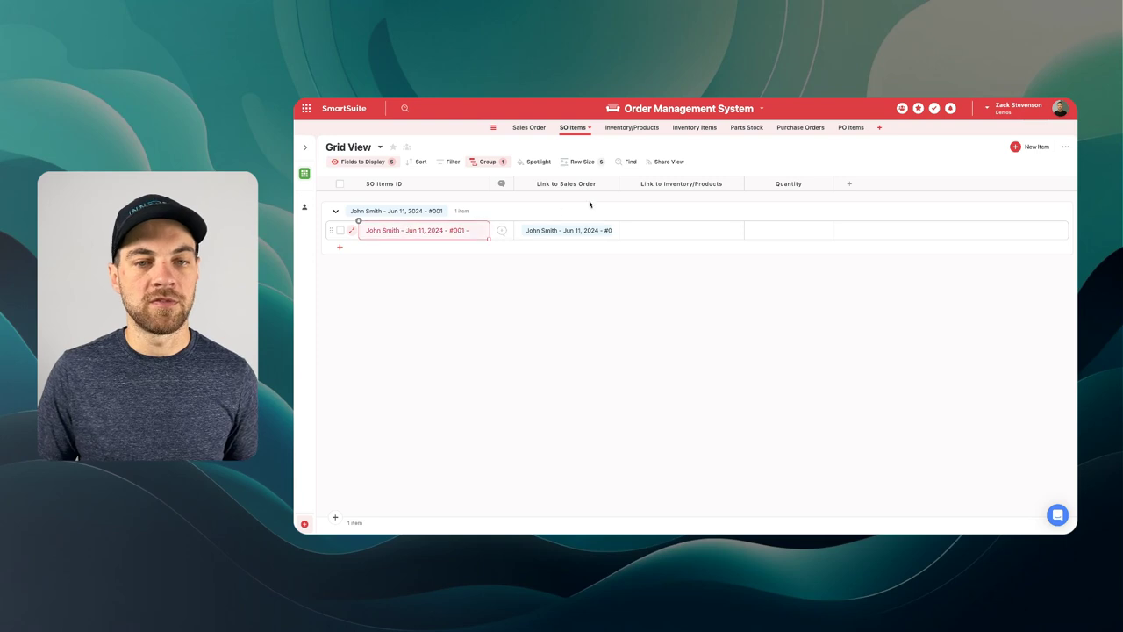
left_click_drag(618, 184, 626, 184)
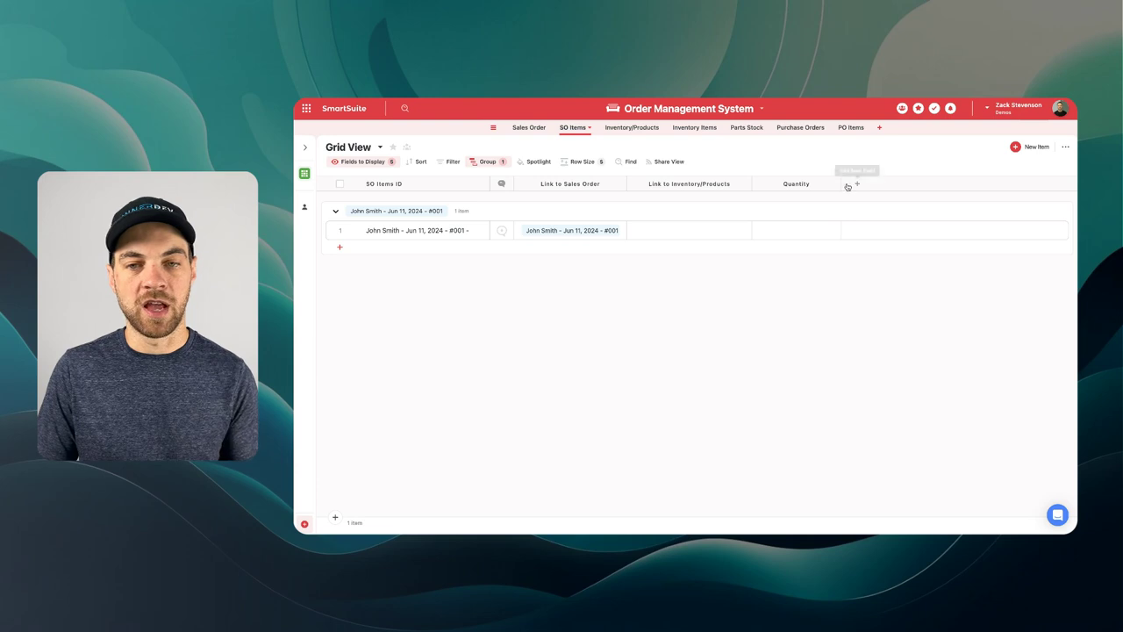
left_click_drag(840, 184, 818, 183)
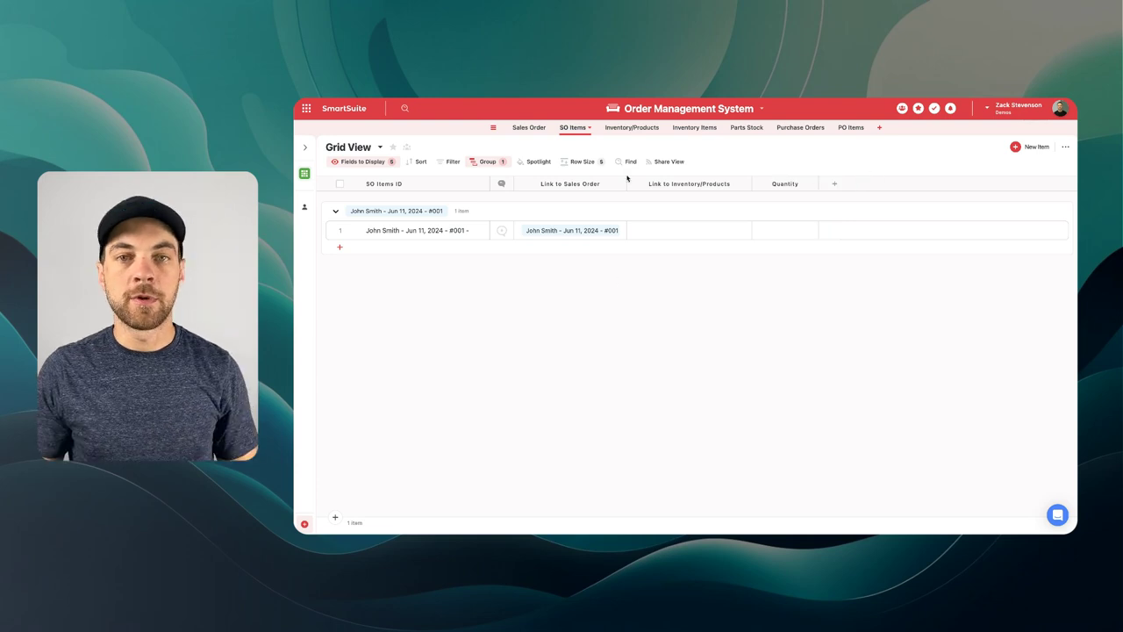
Show the Link to SO Items field in the Inventory/Products table's grid view
left_click(638, 131)
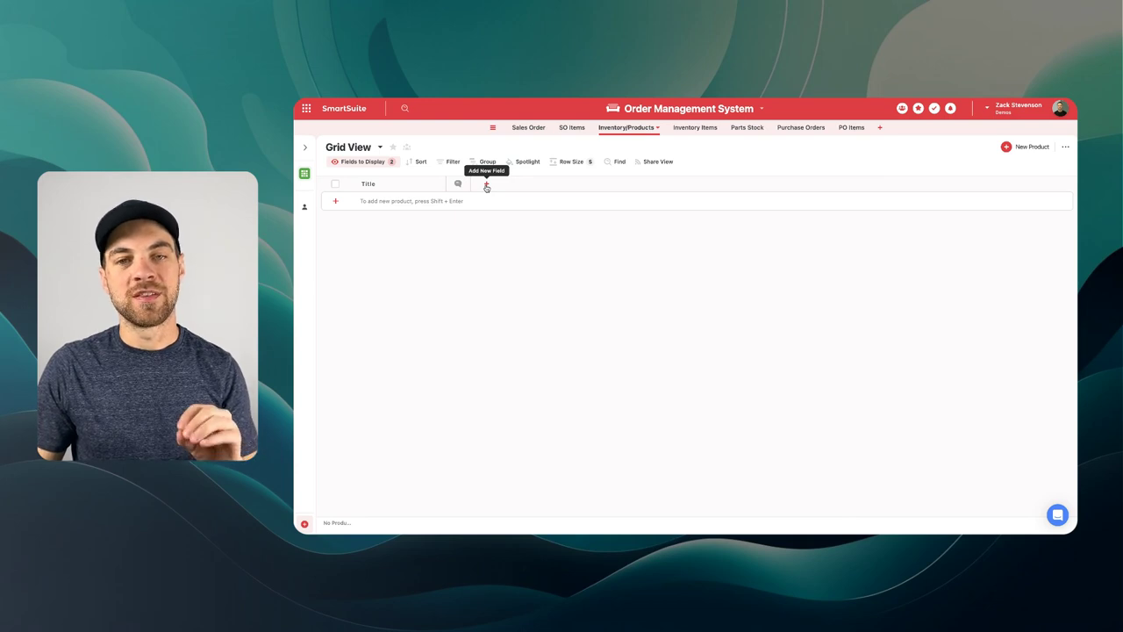
left_click(362, 161)
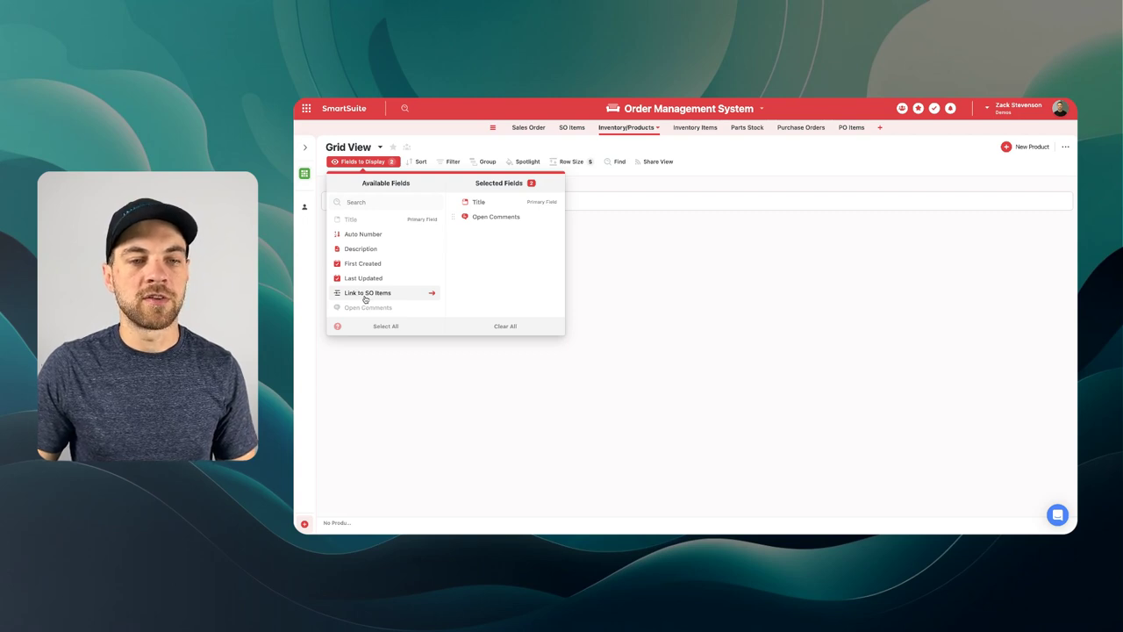
left_click(365, 296)
left_click(545, 367)
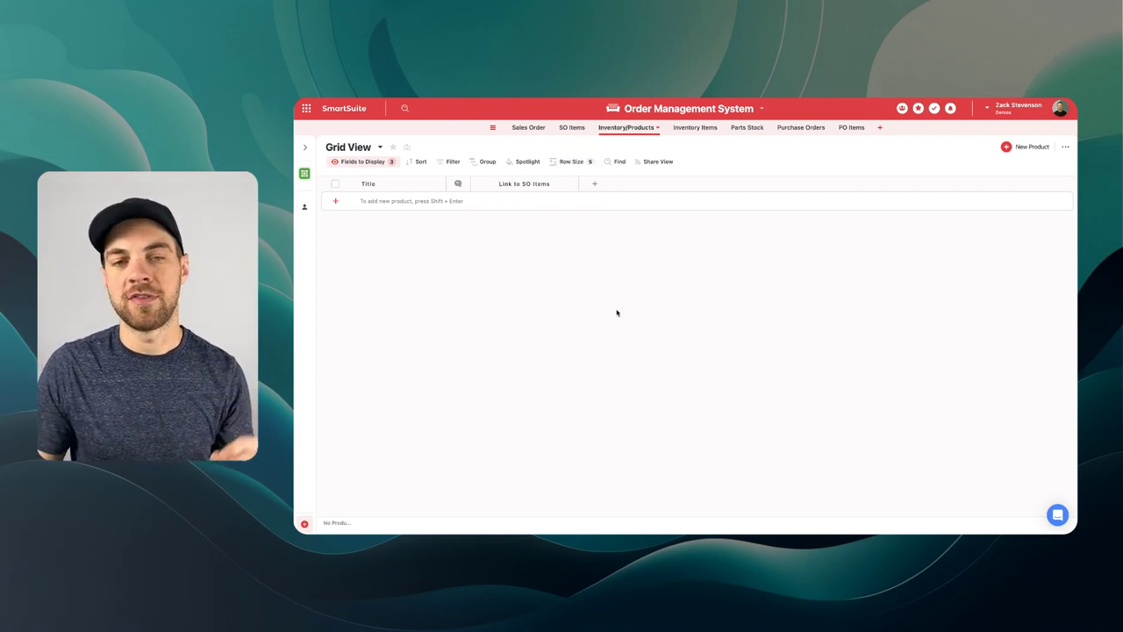
Add a single-line Text field named Product Name to the Inventory/Products table
left_click(594, 184)
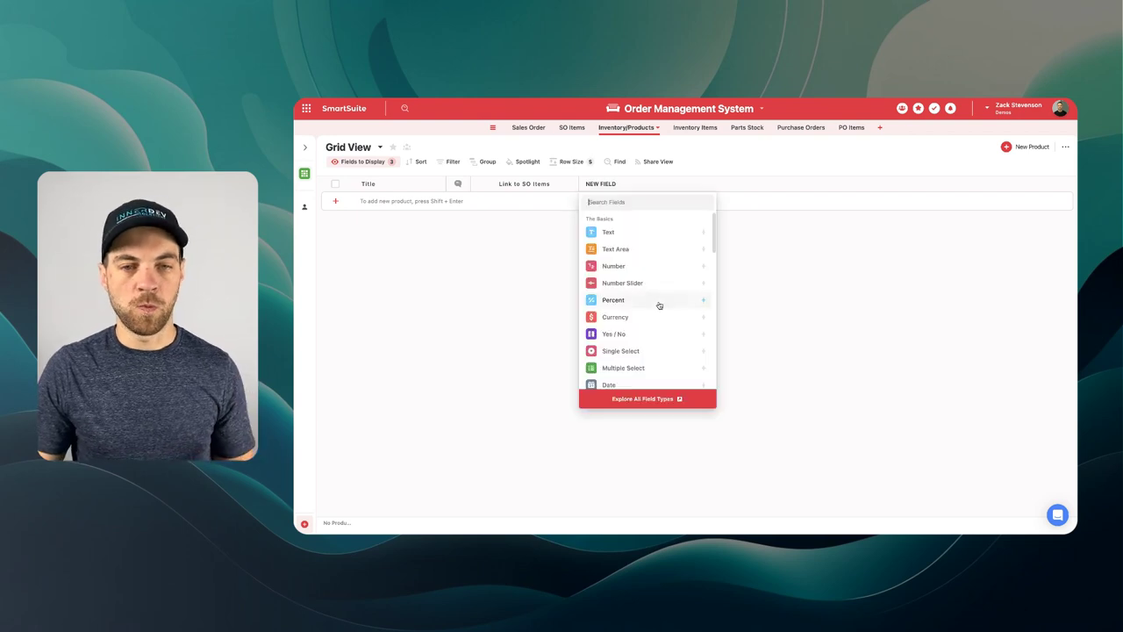
left_click(609, 232)
double_click(548, 200)
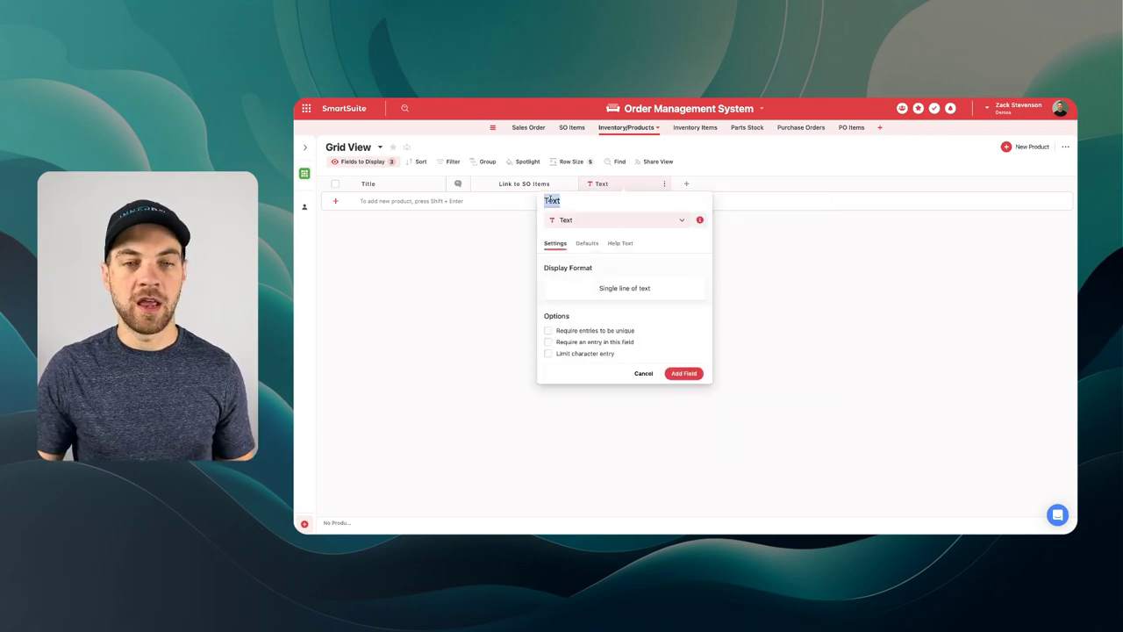
type("Product Name")
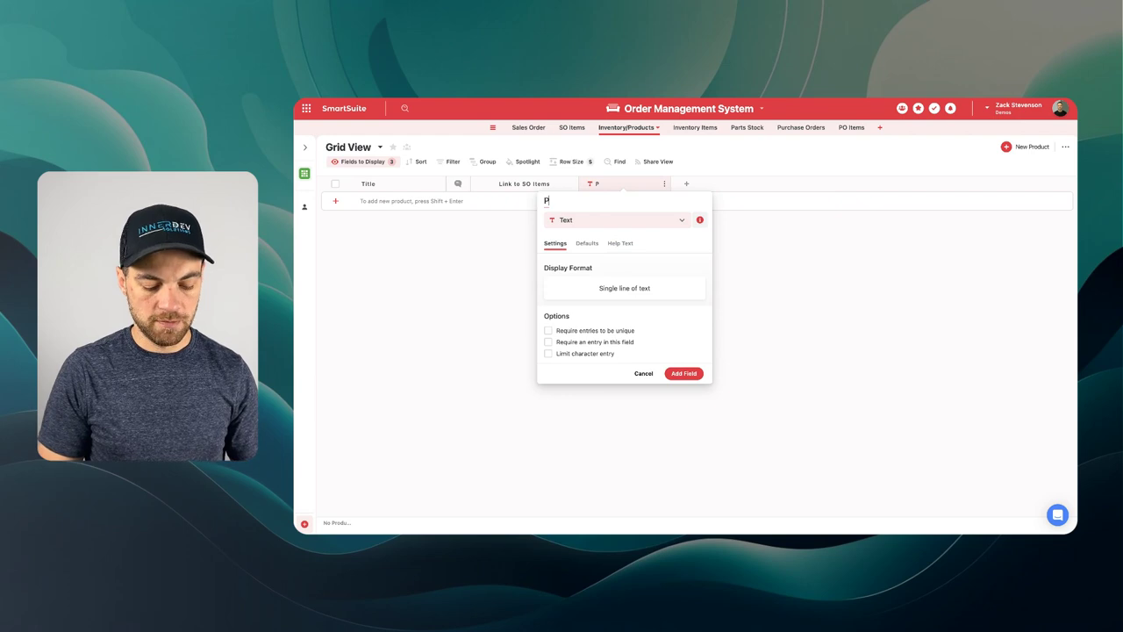
key("Return")
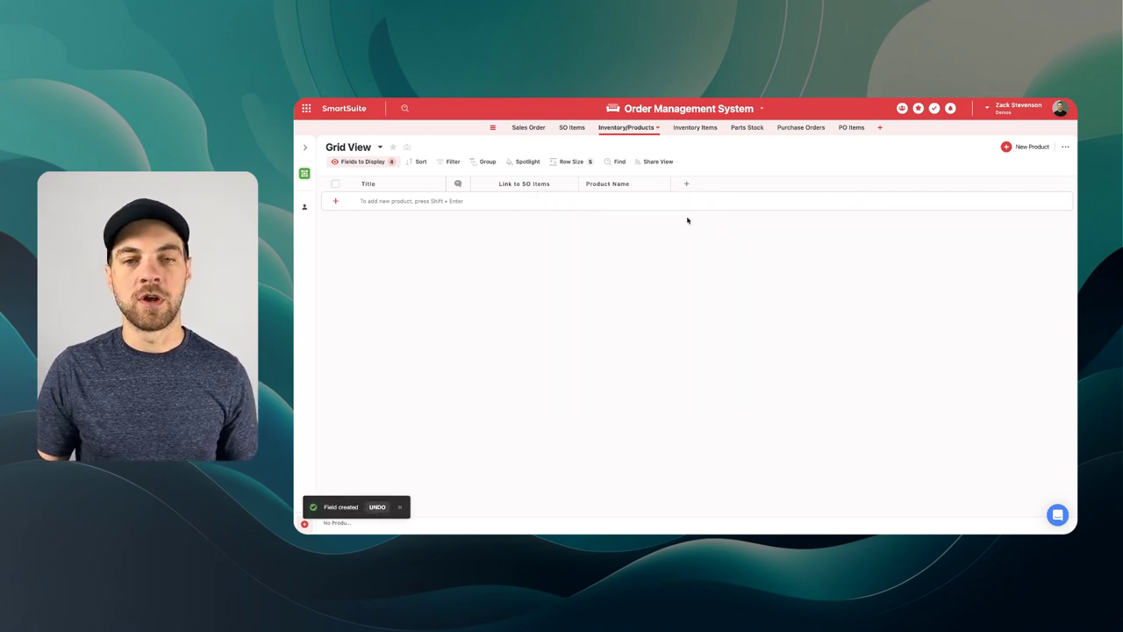
Search the new field types for "auto", and show the built-in Auto Number field in the Inventory/Products grid
left_click(686, 183)
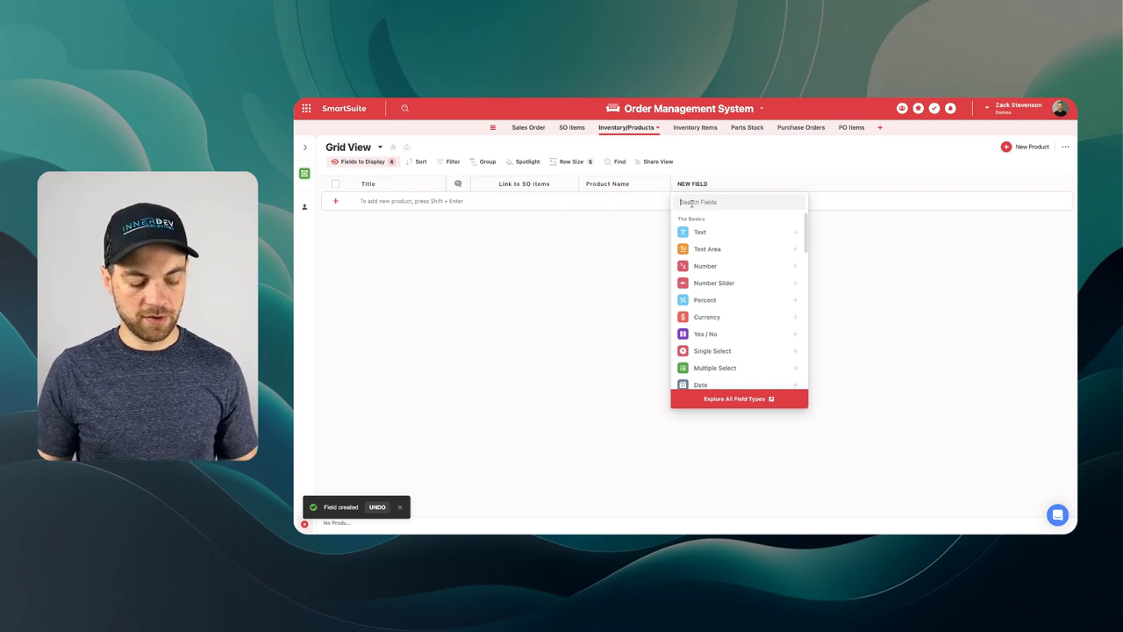
type("auto")
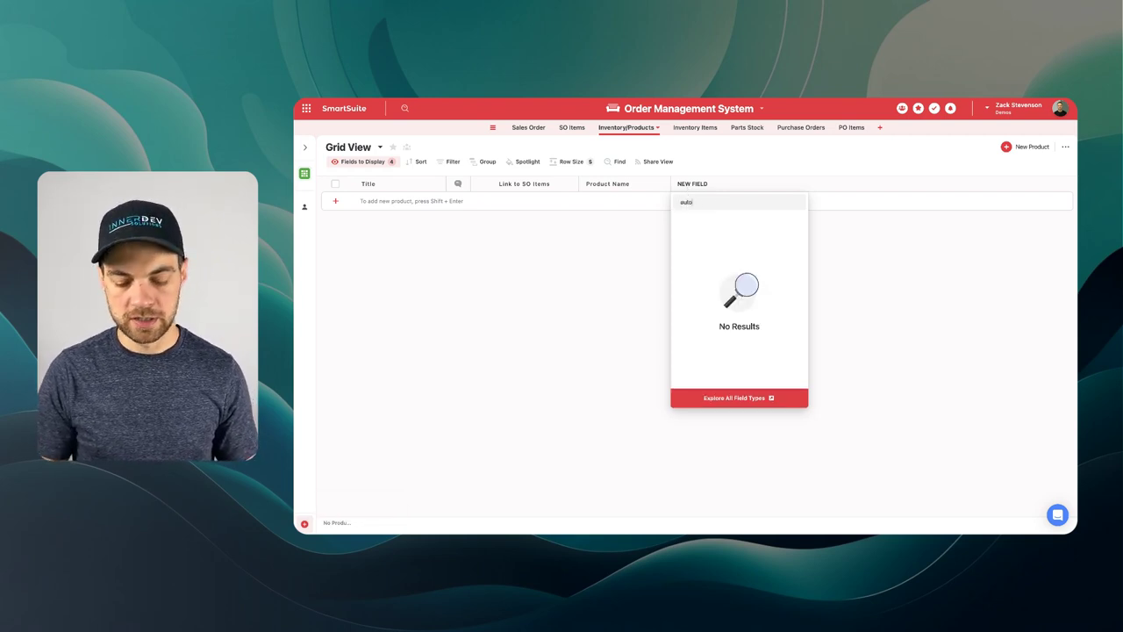
left_click(363, 162)
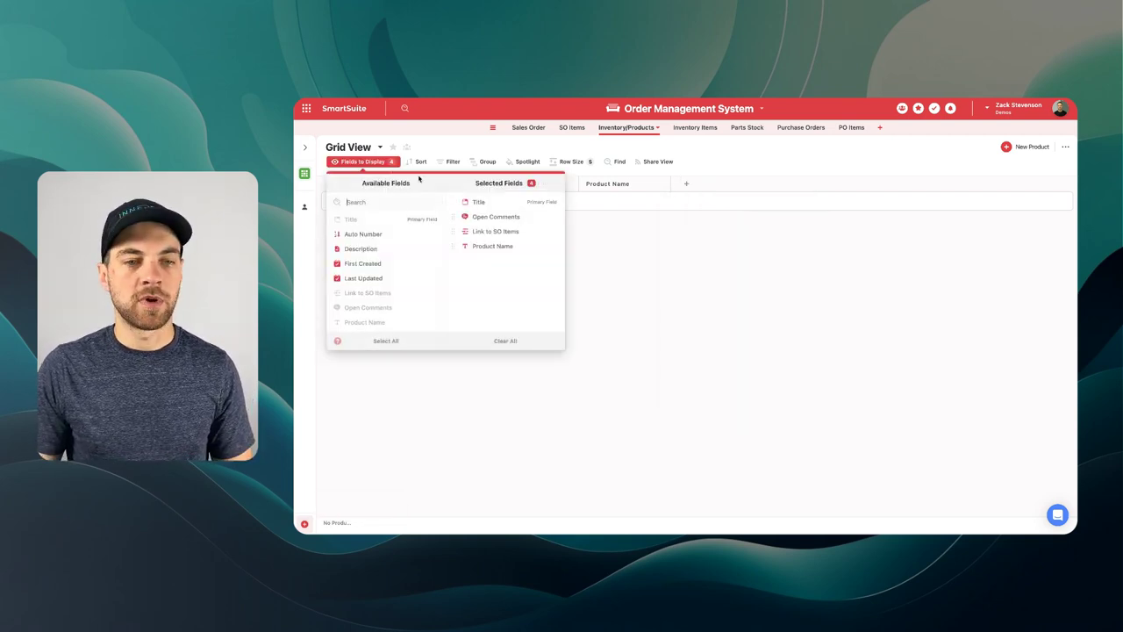
left_click(351, 233)
left_click(782, 310)
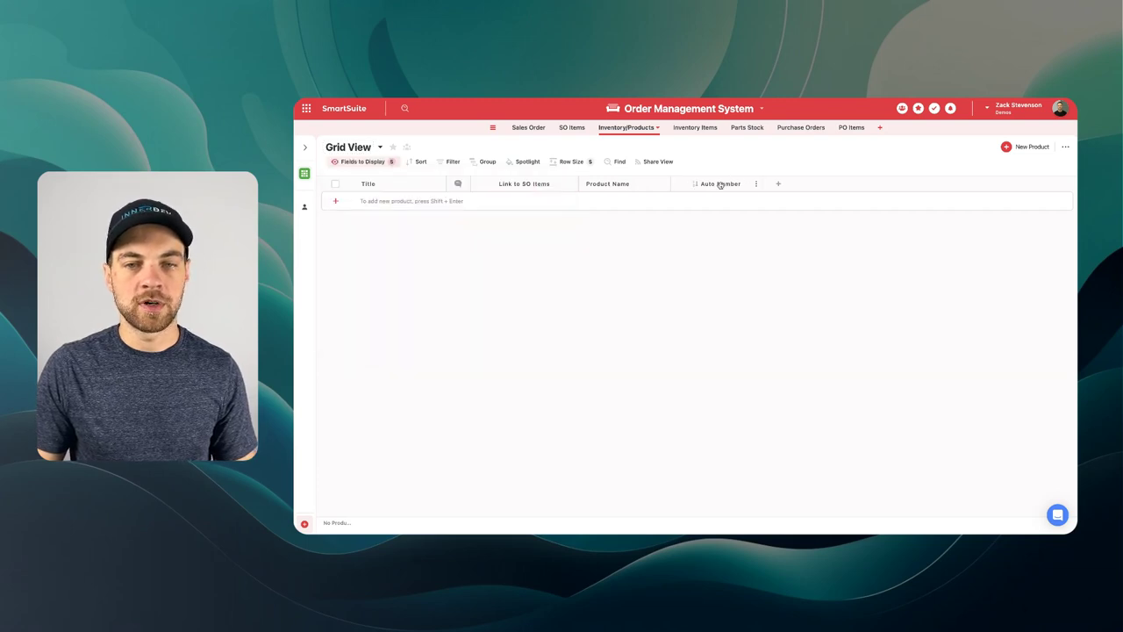
Rename the Auto Number field in the Inventory/Products table to Product Number
left_click(726, 182)
left_click_drag(686, 201, 637, 201)
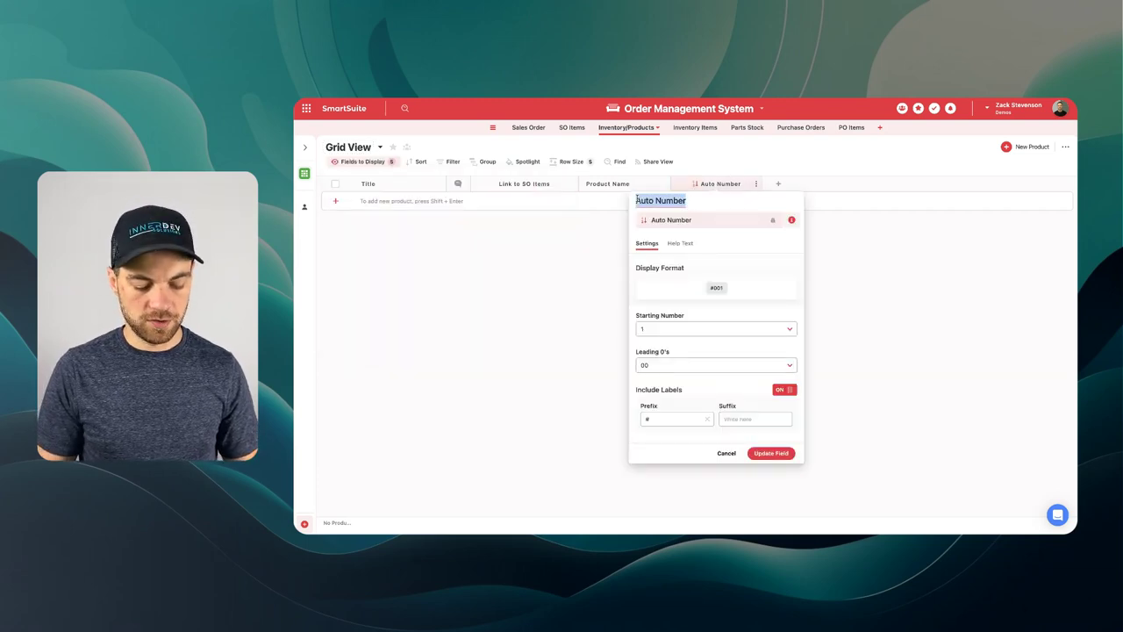
type("Product Number")
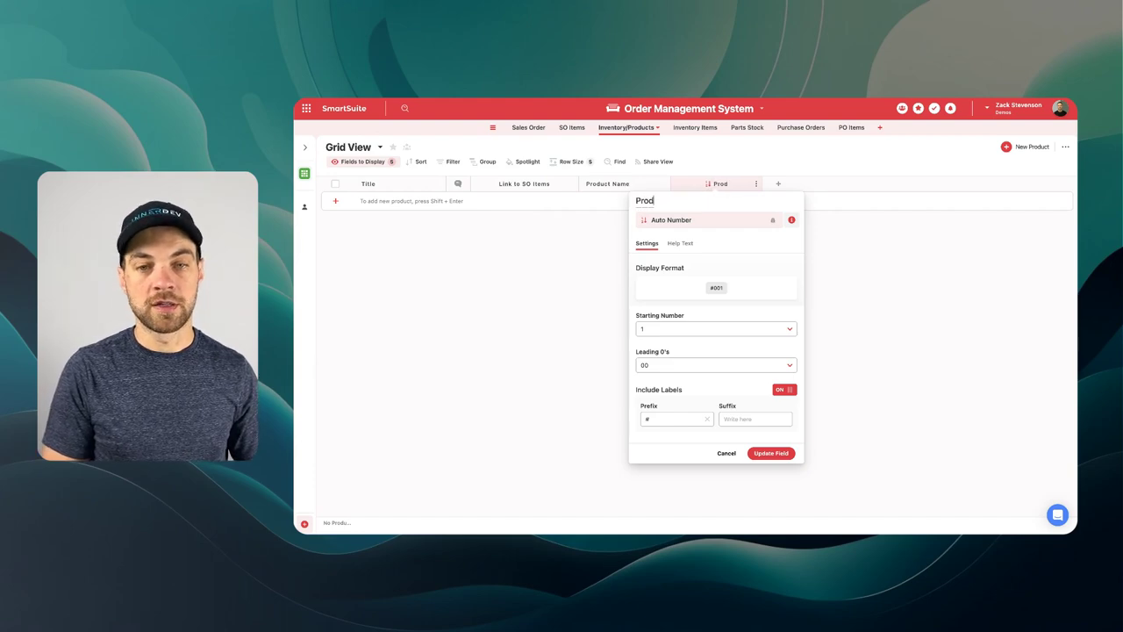
left_click(465, 323)
left_click(728, 184)
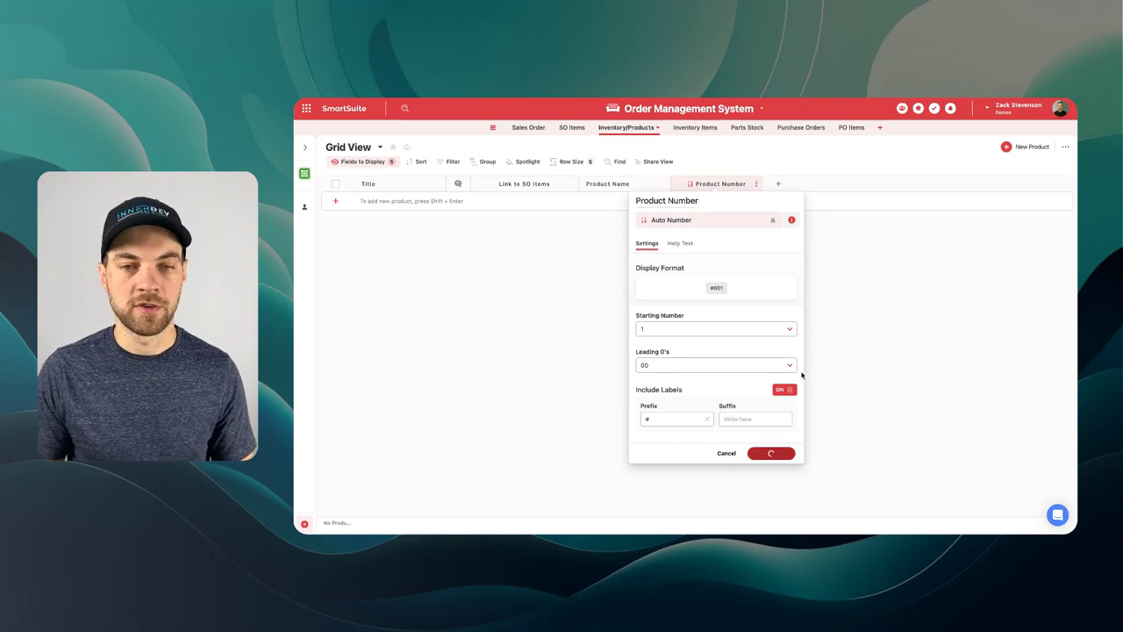
left_click(771, 453)
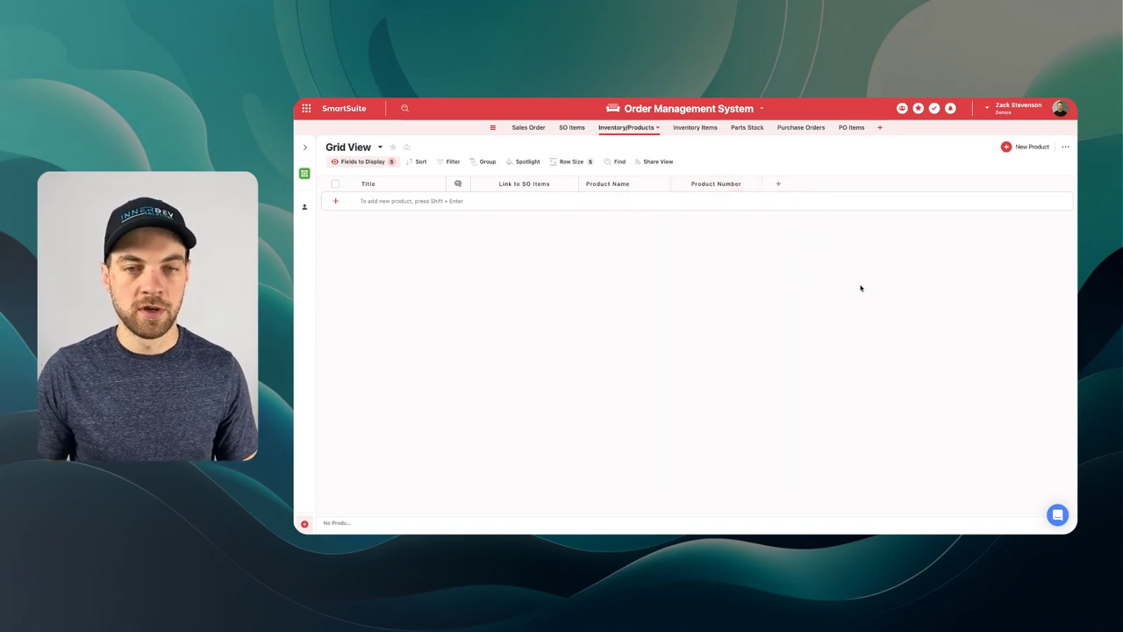
Make the Title field auto generated, combining Product Name and Product Number with a hyphen between them
left_click(402, 183)
left_click(426, 288)
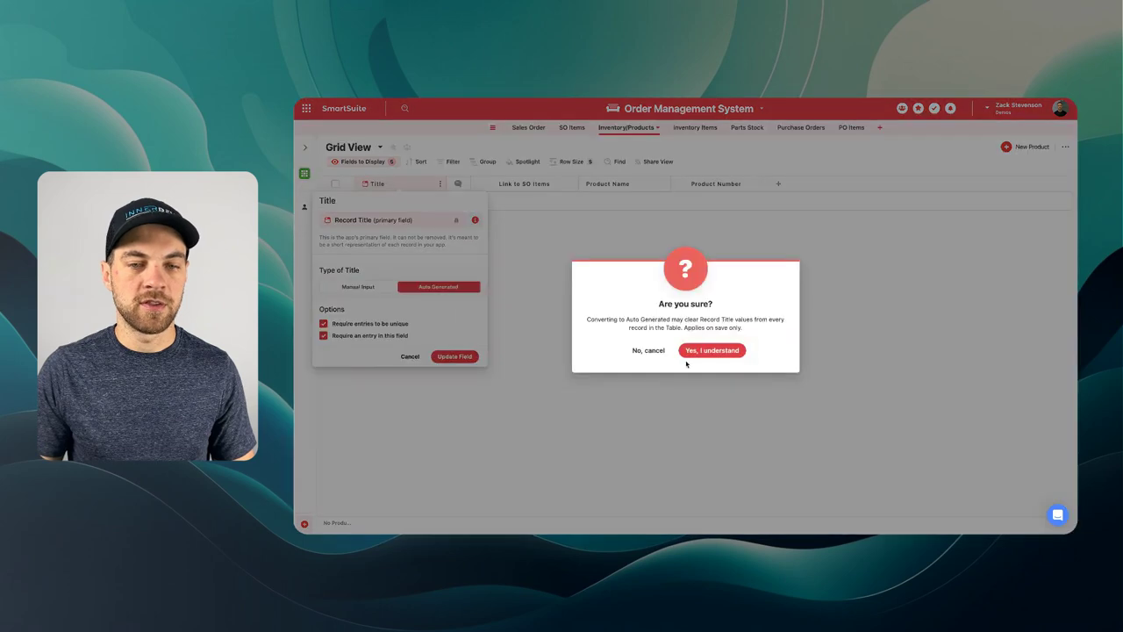
left_click(702, 350)
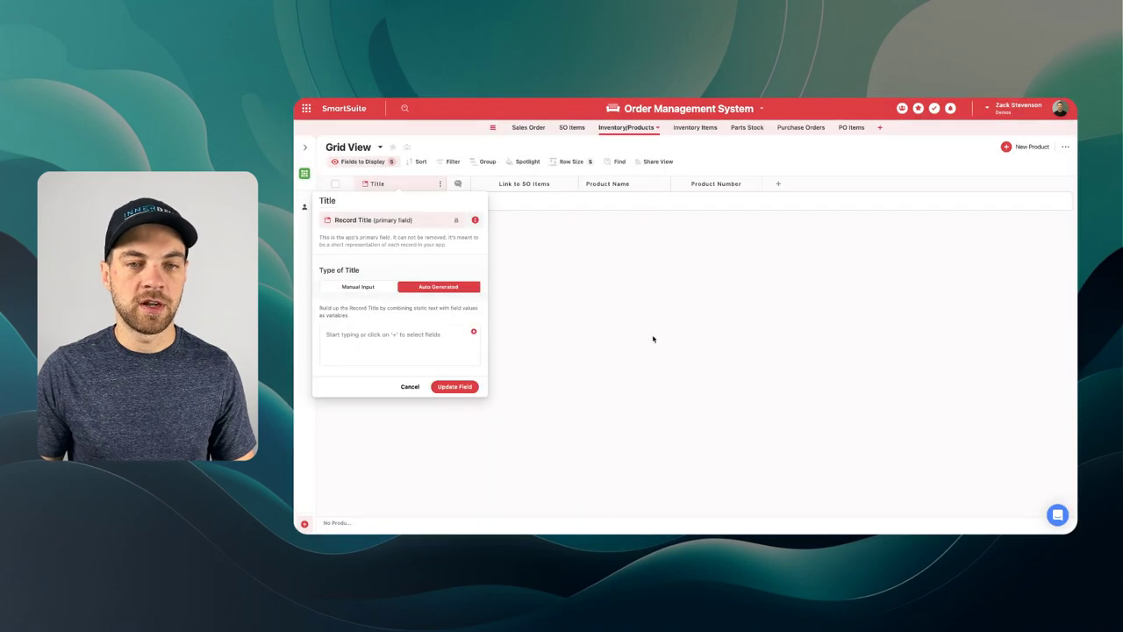
left_click(474, 332)
type("prod")
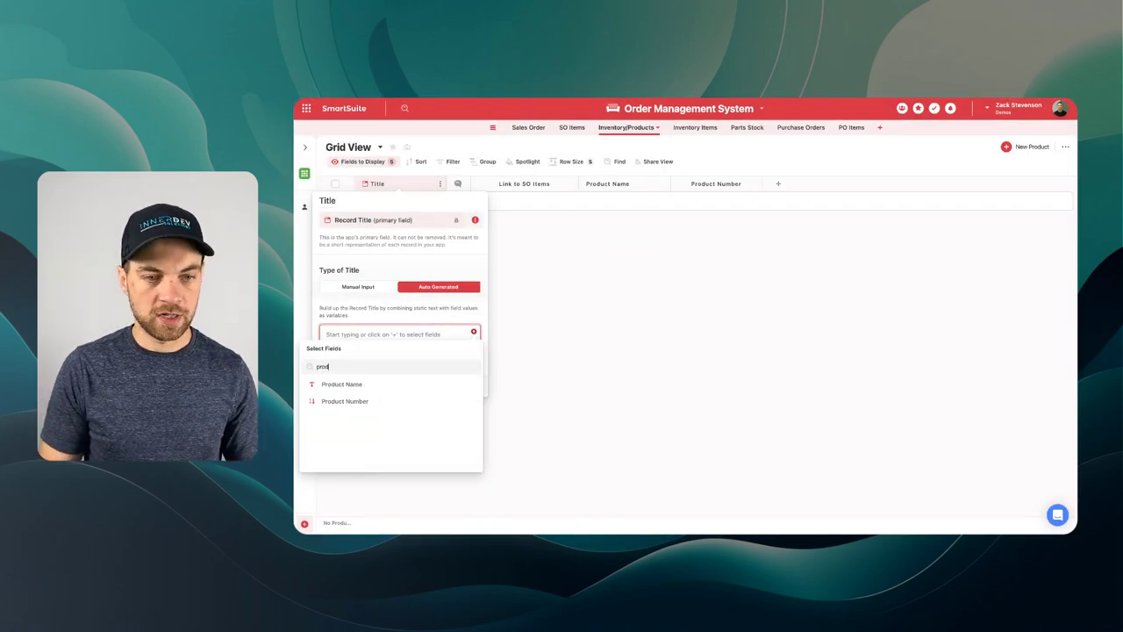
left_click(427, 384)
type("-")
left_click(474, 332)
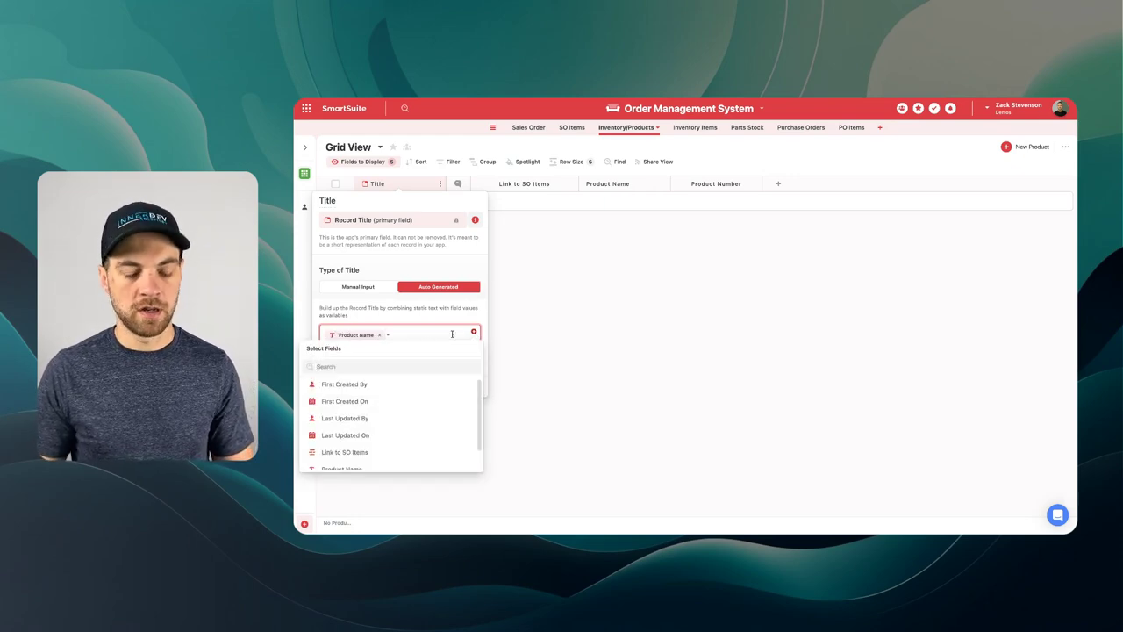
type("num")
left_click(346, 384)
Rename the Title field as Product ID and save the field
double_click(327, 200)
type("Prod")
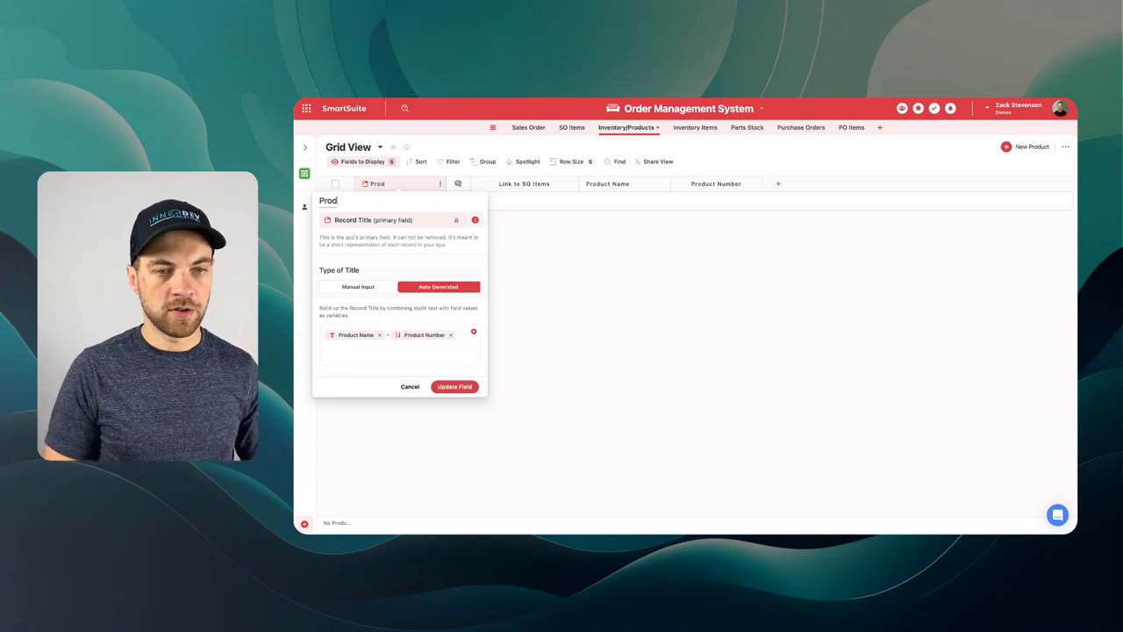
type("uct ID")
key("Return")
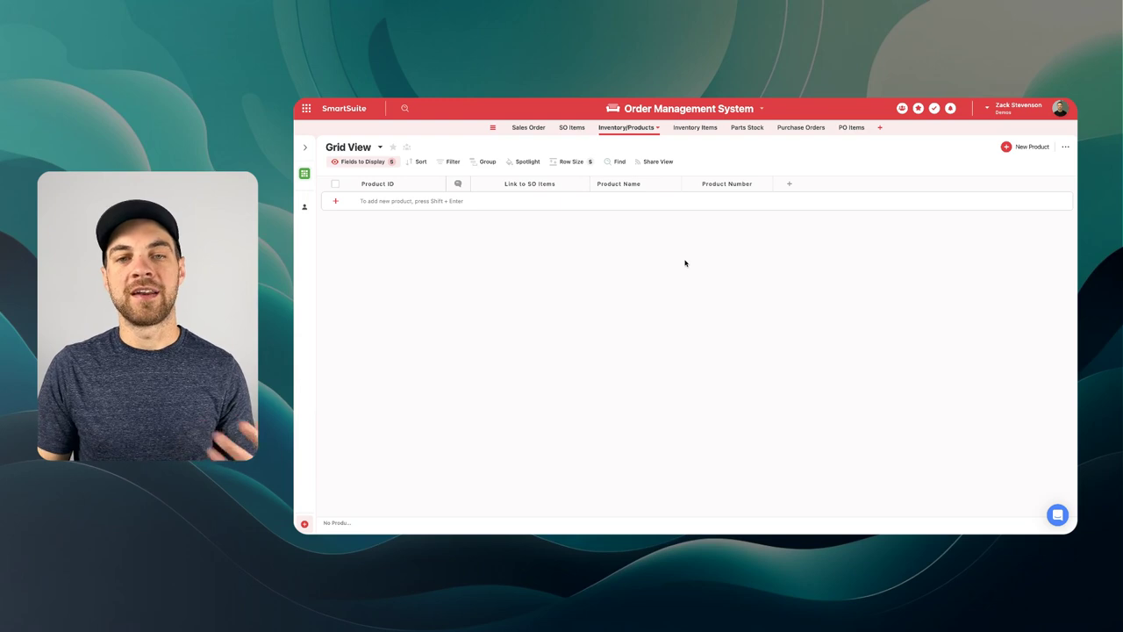
Add three product records with the Product Names Chair, Table and Bar
left_click(634, 201)
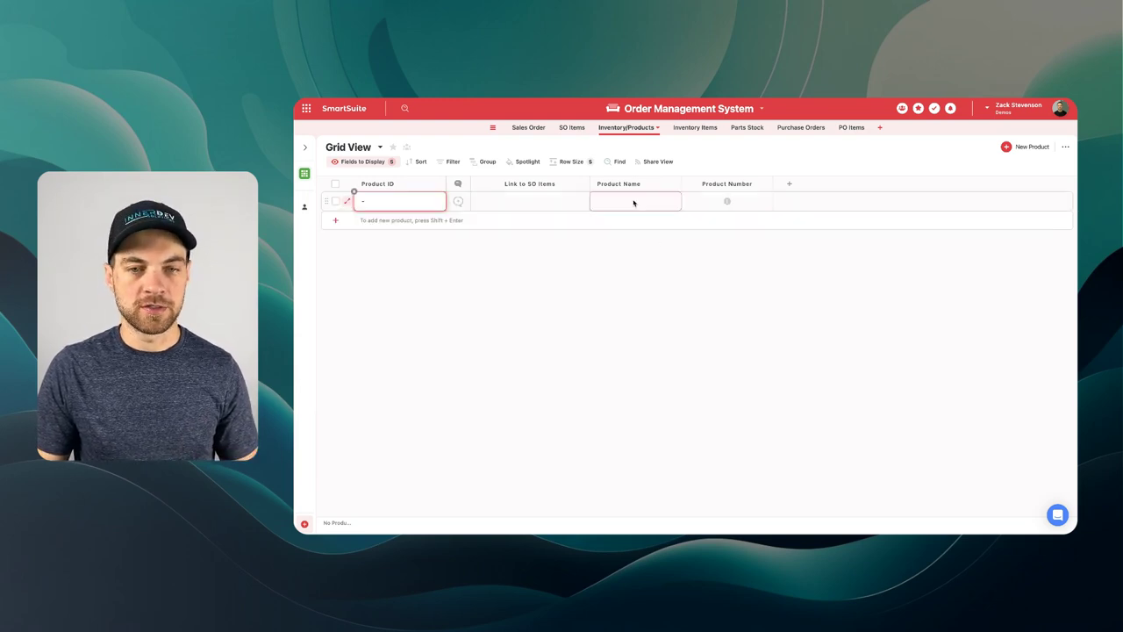
type("Chair")
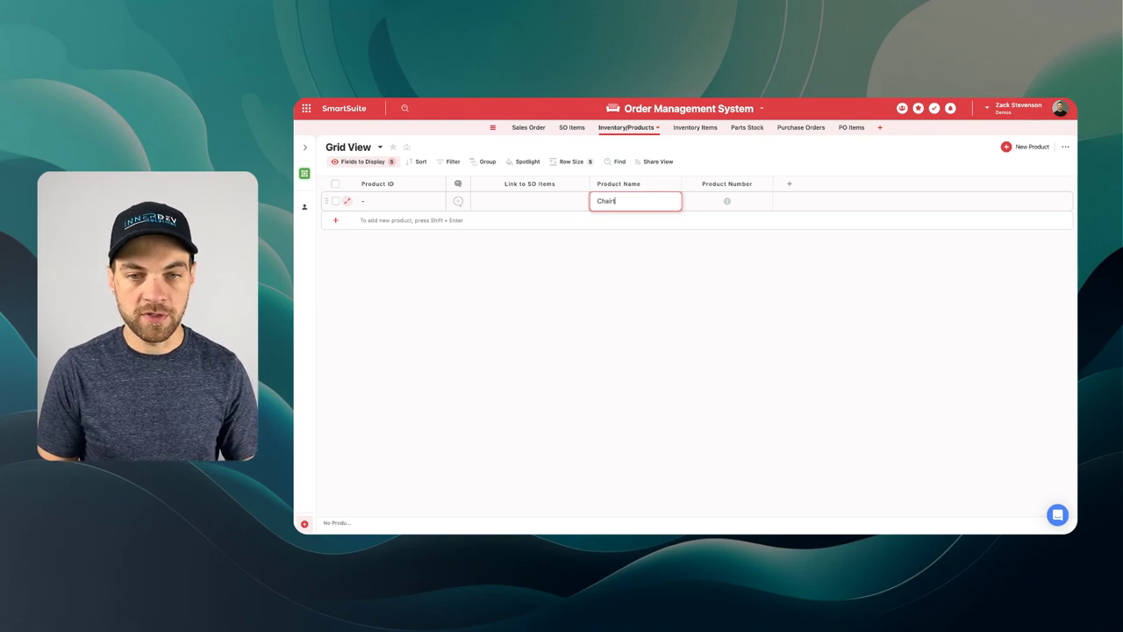
key("Return")
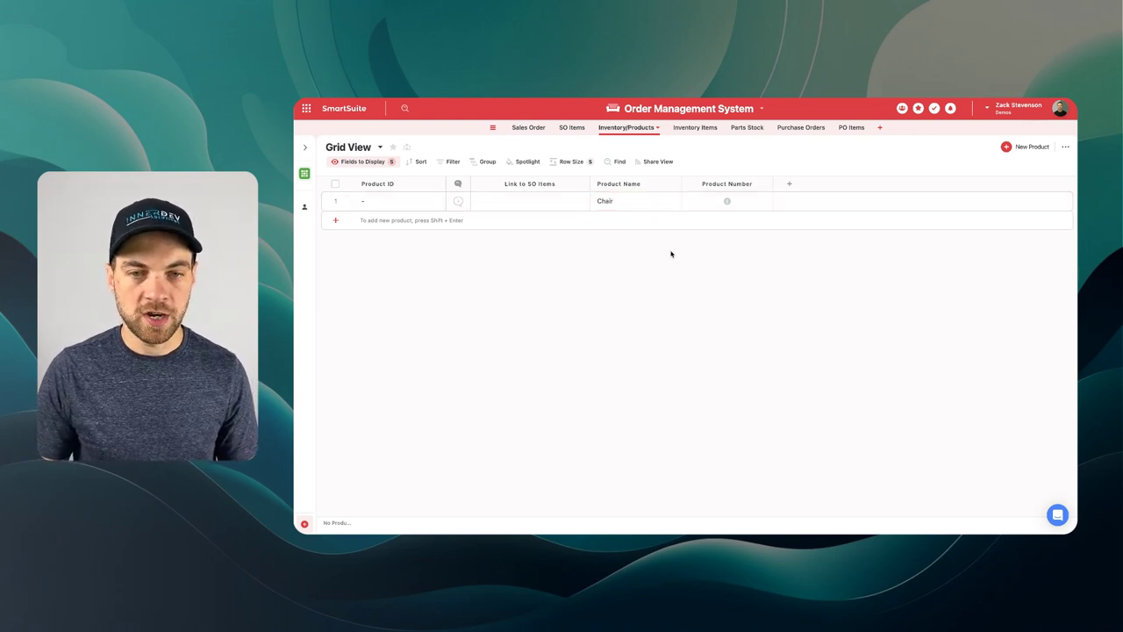
key("shift+Return")
left_click(616, 224)
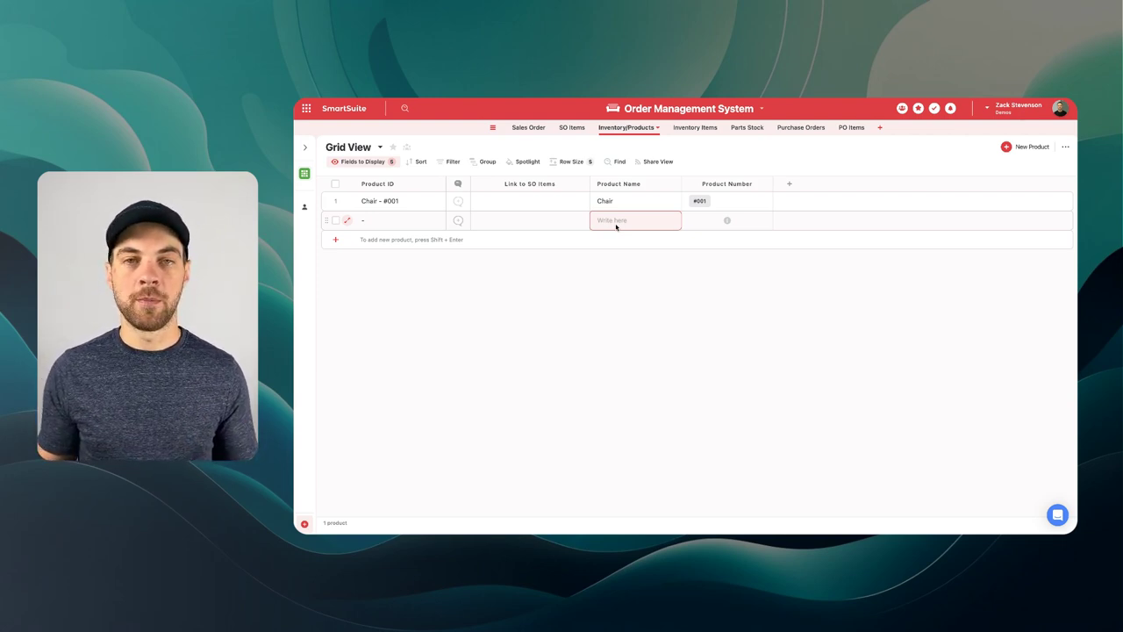
type("Table")
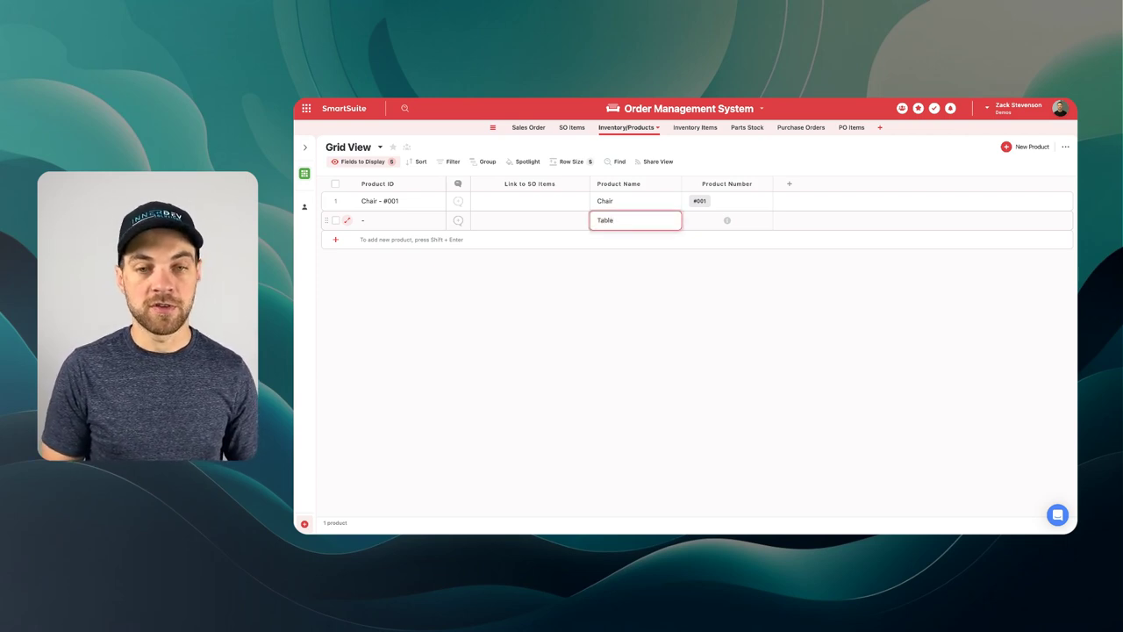
key("shift+Return")
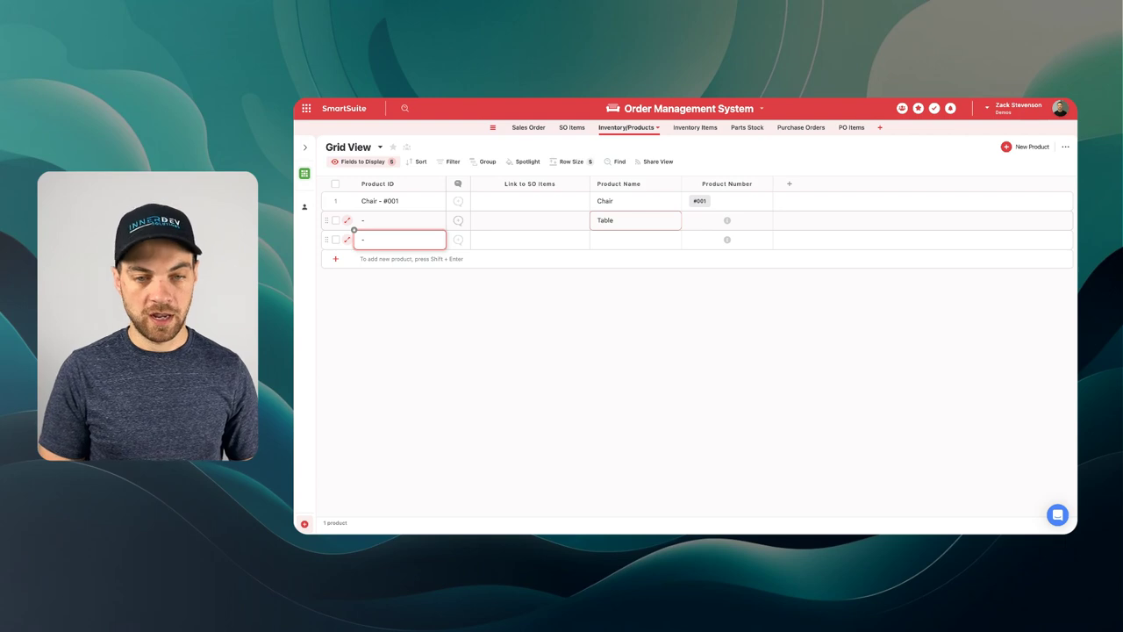
key("Tab")
key("Tab")
type("Bar")
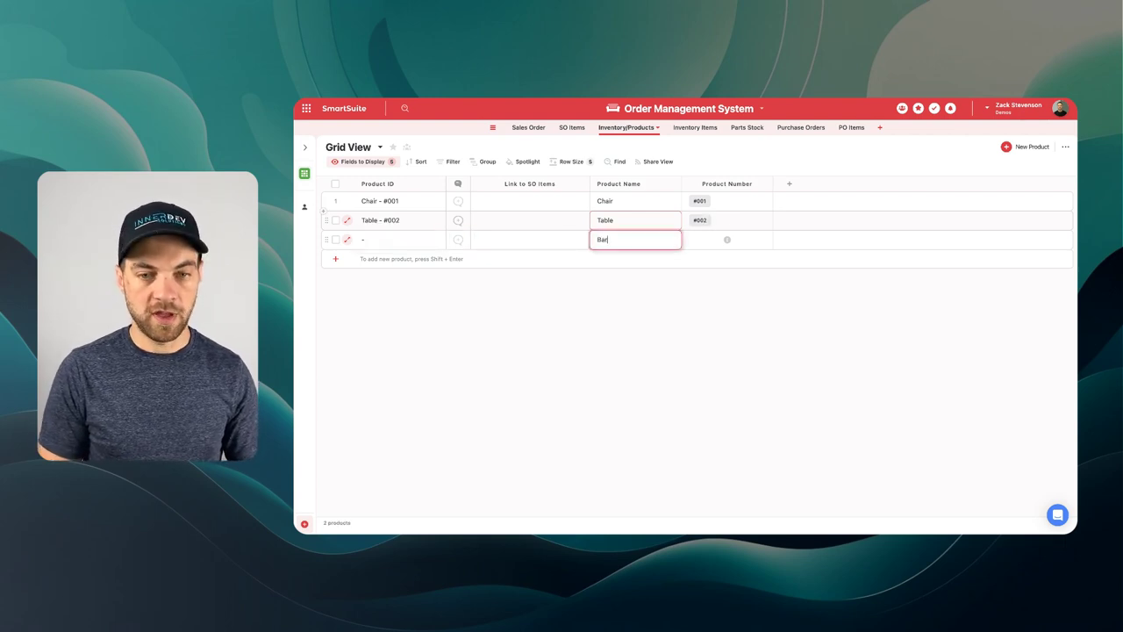
left_click(661, 264)
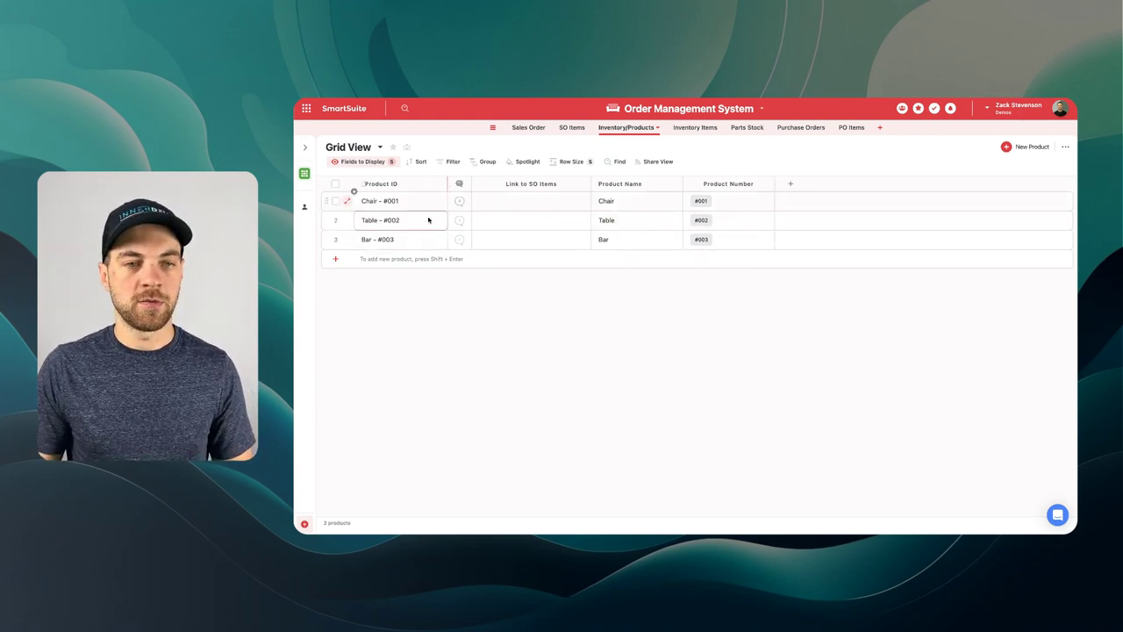
left_click(369, 209)
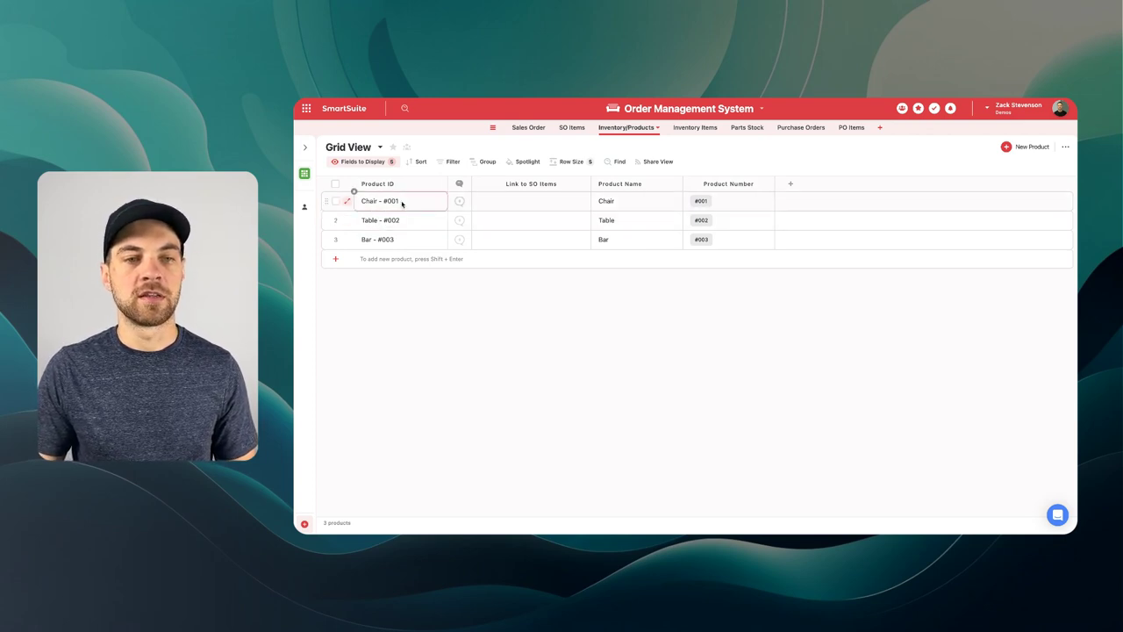
left_click(429, 304)
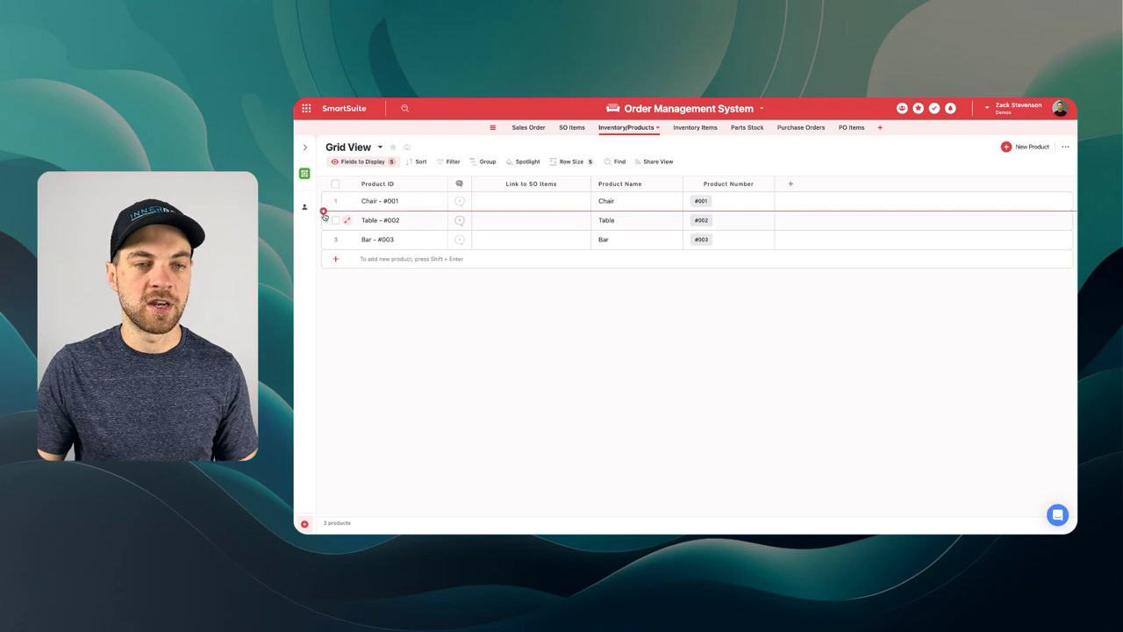
Insert a new record below the first product and name it Chair as well
left_click(323, 212)
left_click(612, 222)
type("Chair")
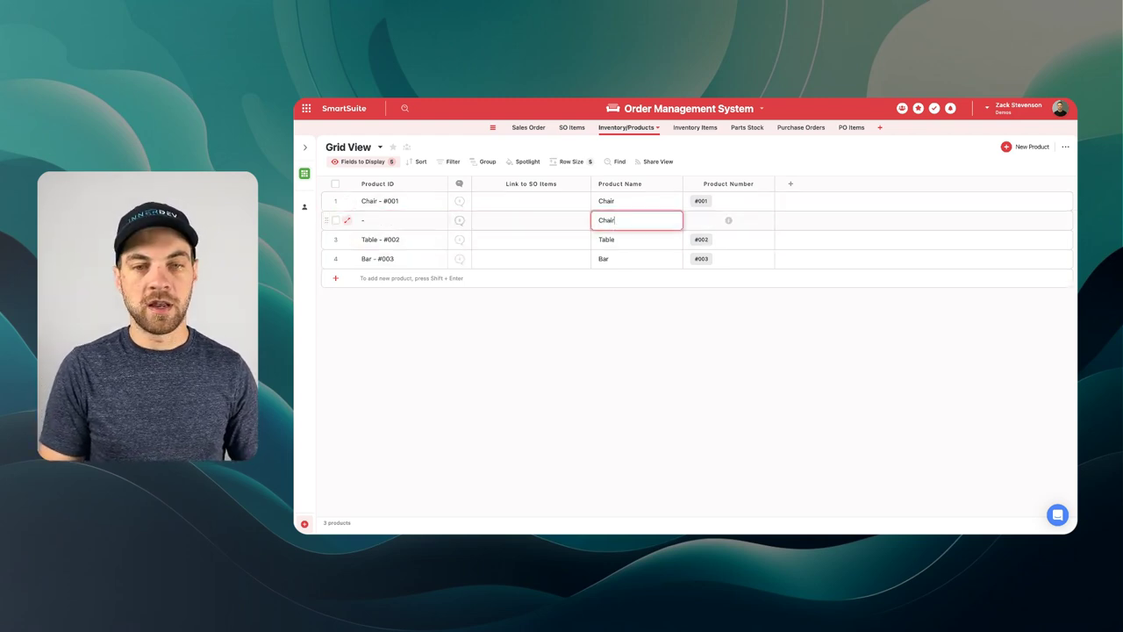
key("Tab")
left_click(600, 330)
left_click(719, 219)
left_click(705, 304)
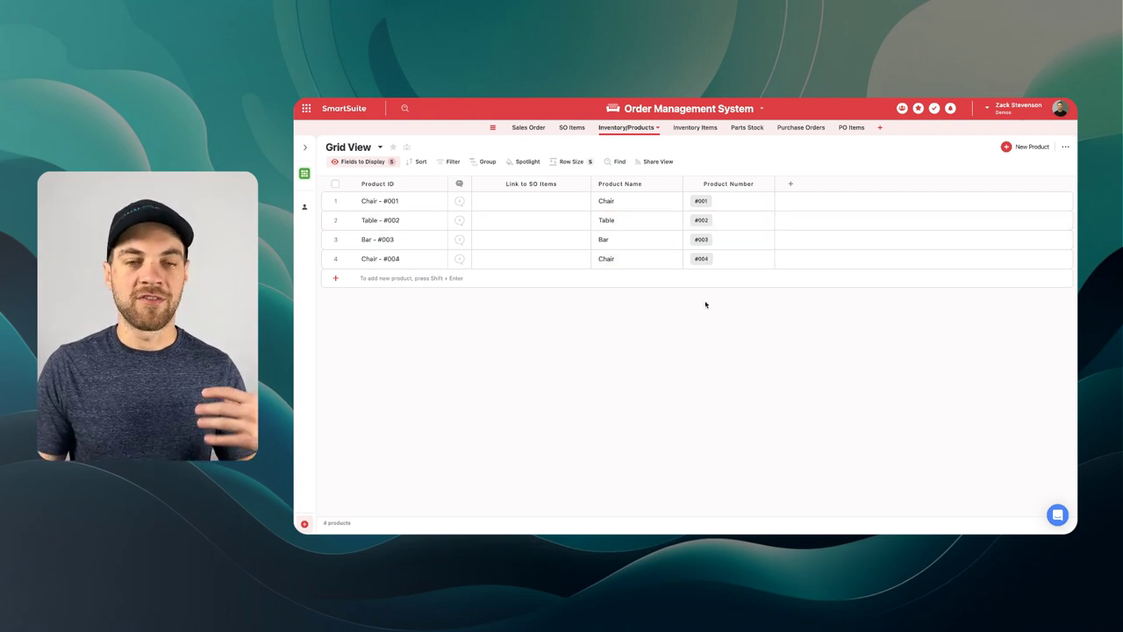
left_click(678, 267)
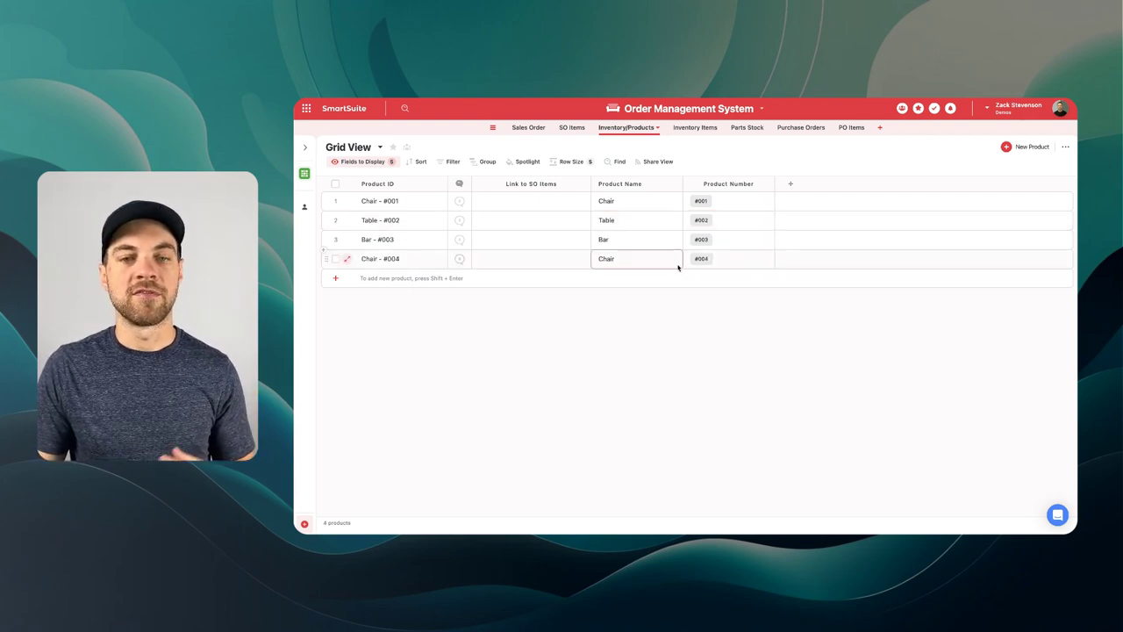
key("Escape")
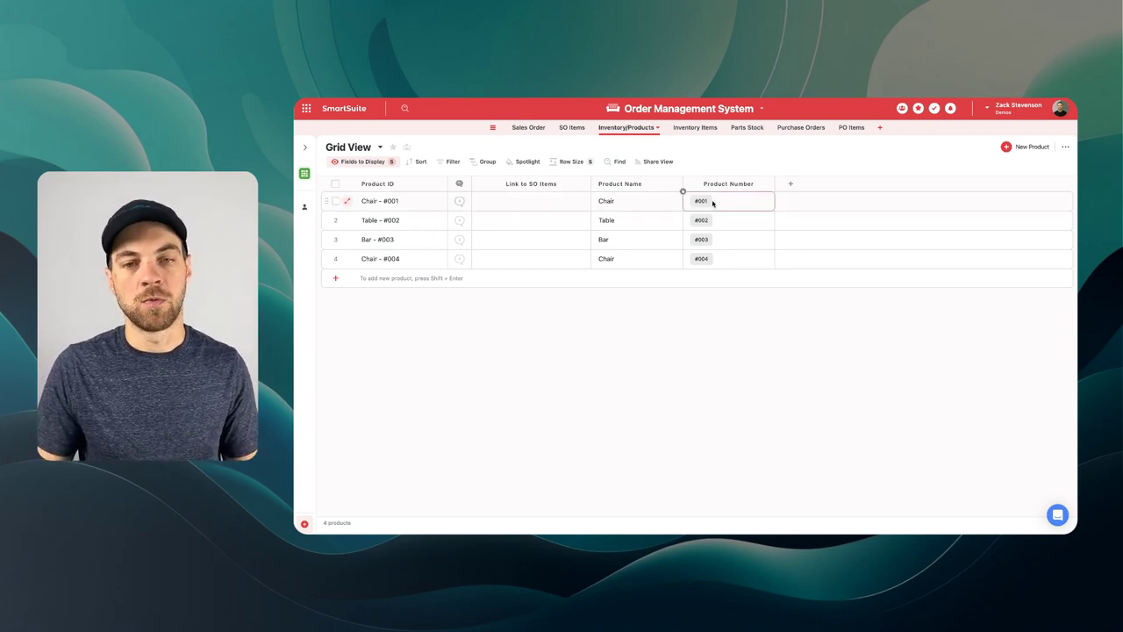
left_click(658, 269)
left_click(686, 257)
key("Escape")
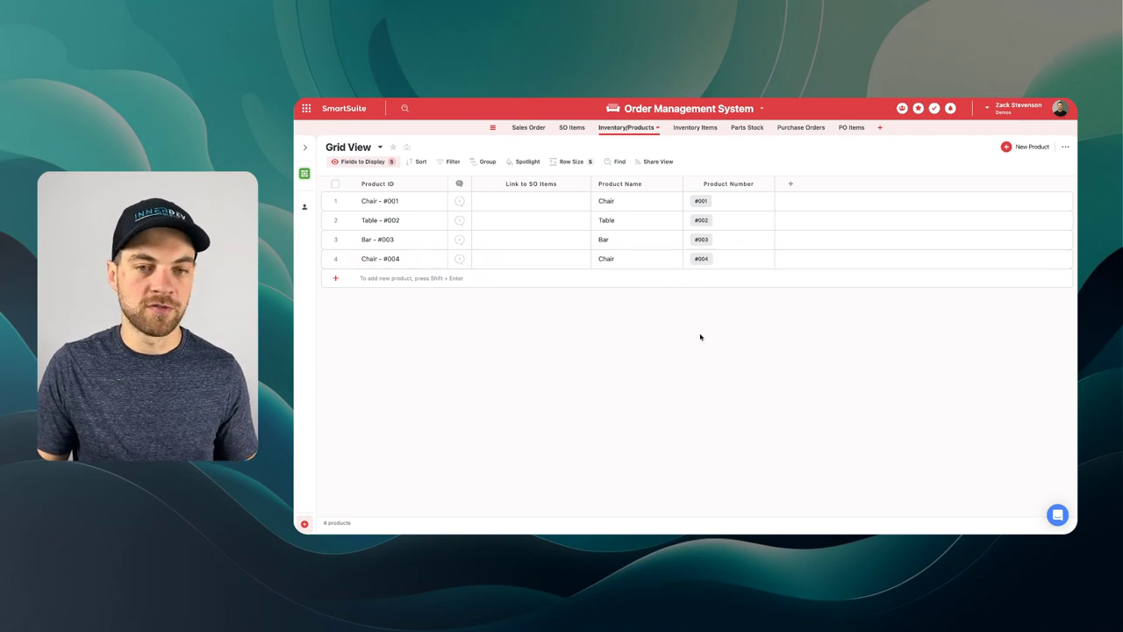
Open the SO Items table and widen the Link to Sales Order column slightly
left_click(580, 131)
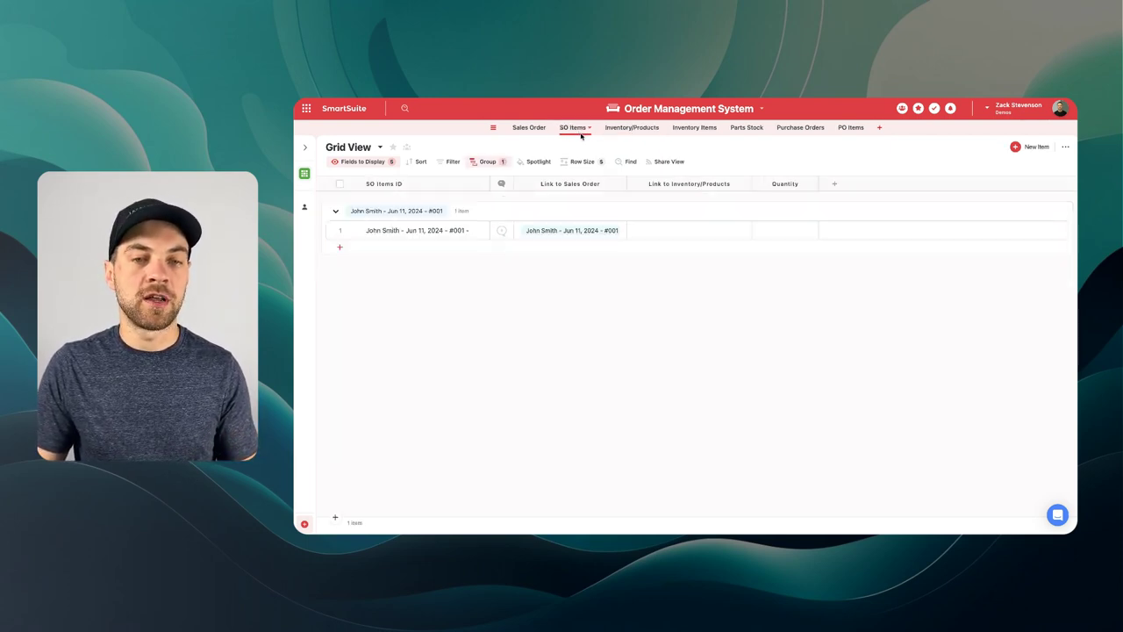
left_click(666, 235)
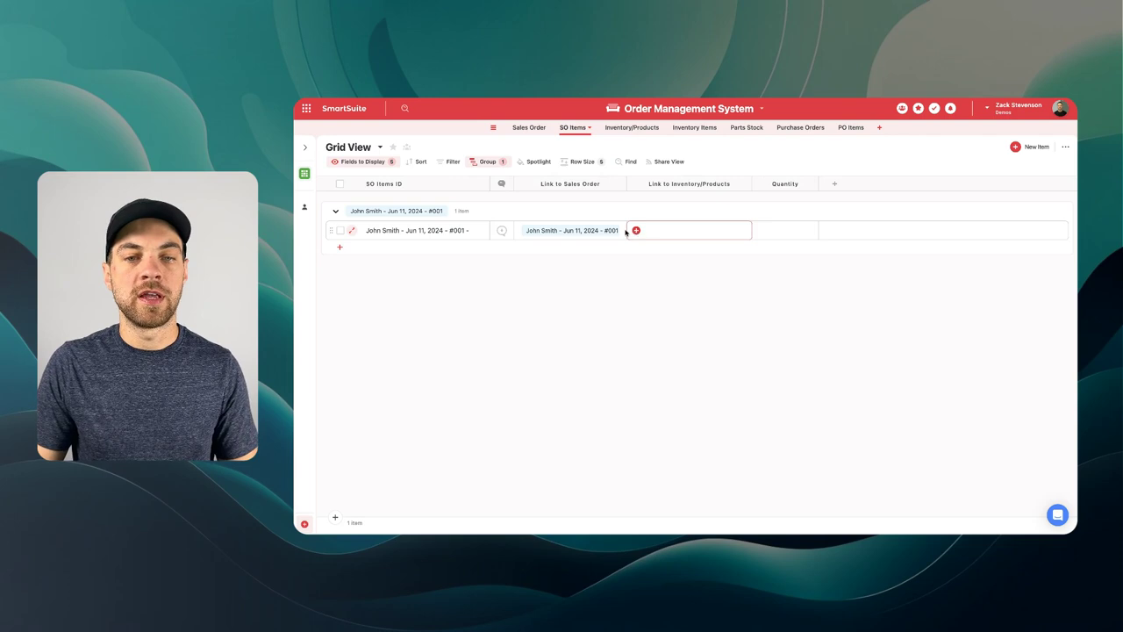
key("Escape")
left_click_drag(627, 183, 638, 184)
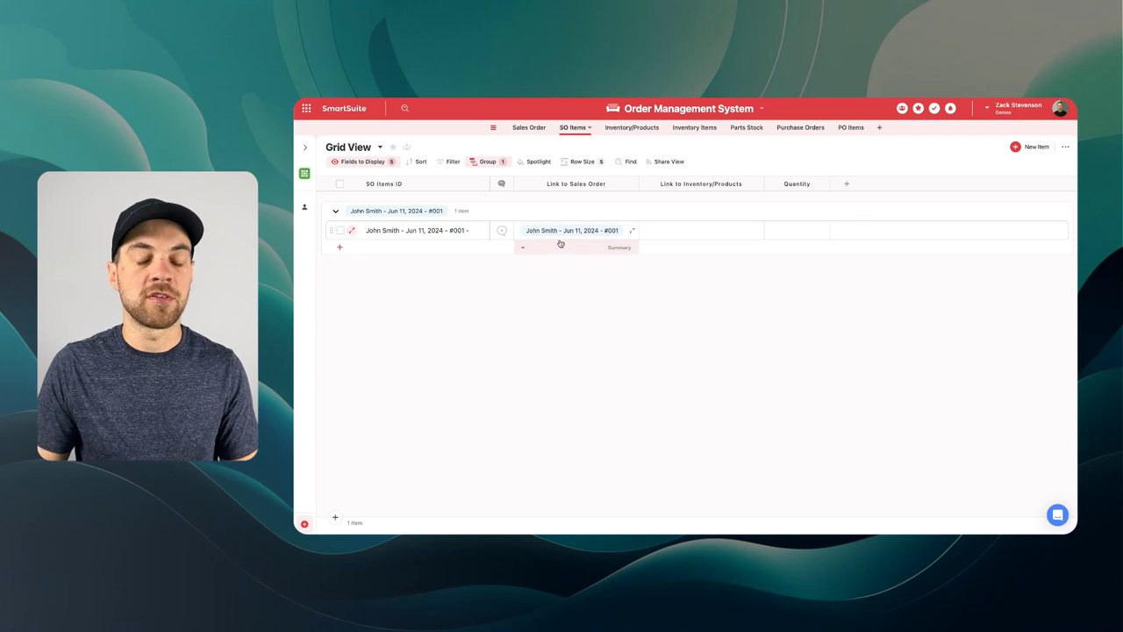
Link the existing sales order item to the product Chair - #001 and set its Quantity to 4
left_click(647, 233)
left_click(648, 230)
left_click(648, 231)
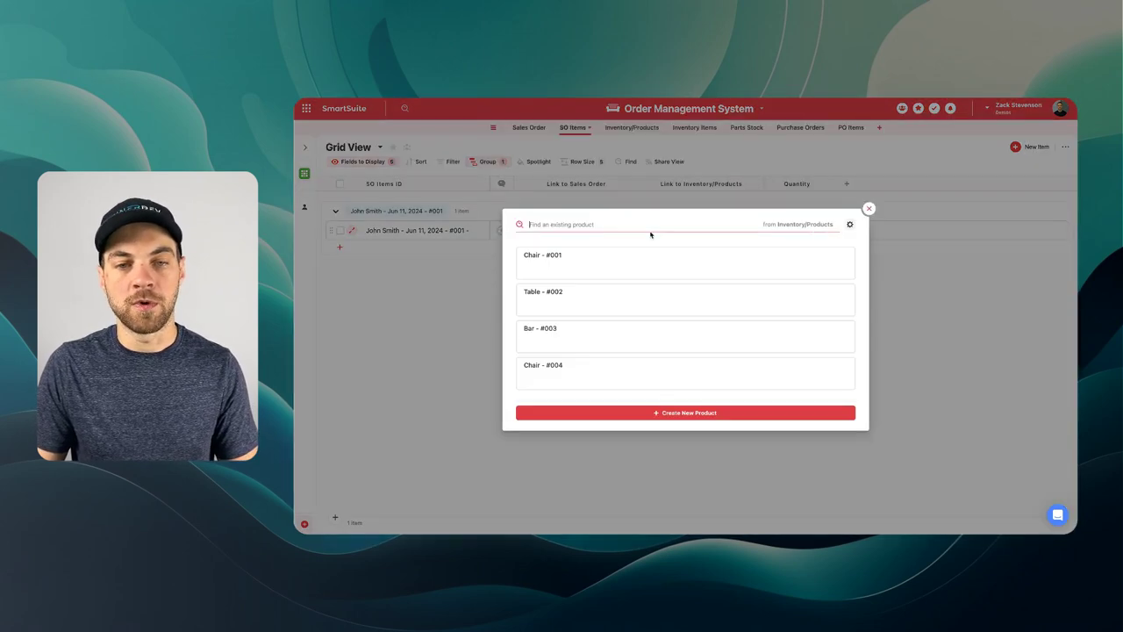
left_click(567, 266)
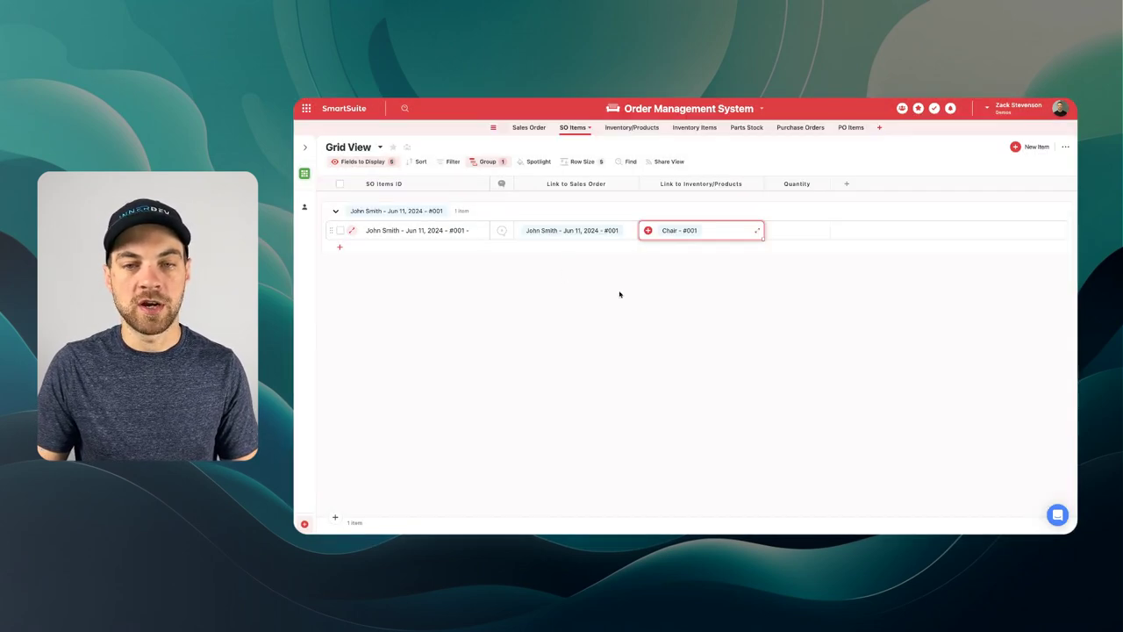
left_click(789, 232)
type("4")
left_click(649, 357)
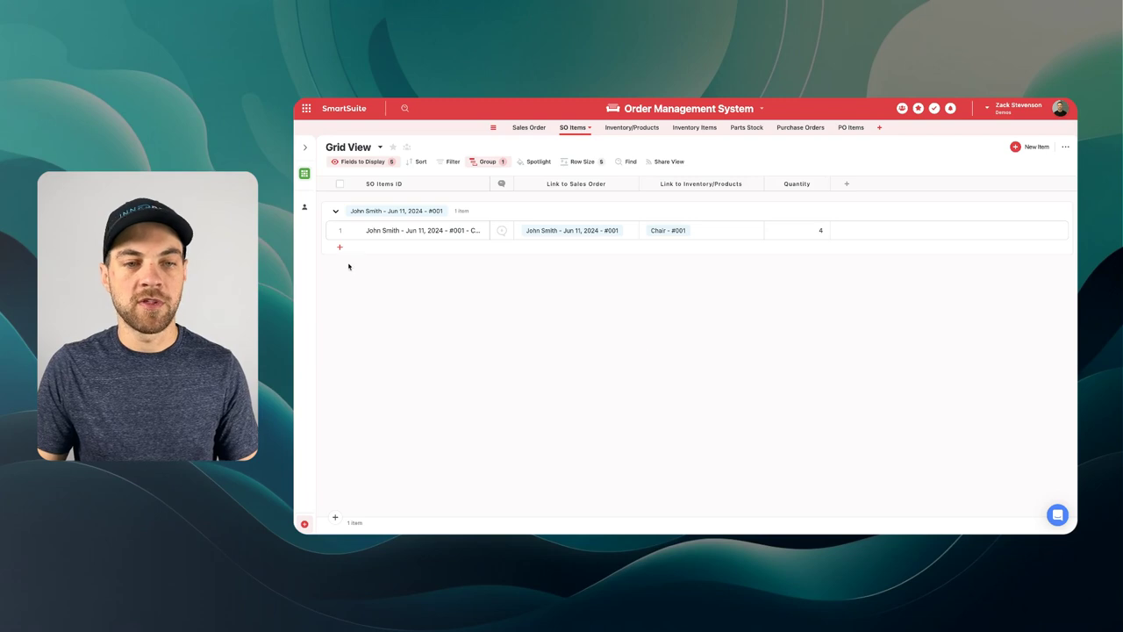
Add a second item to the same sales order, linked to Table - #002, with a Quantity of 1
left_click(808, 250)
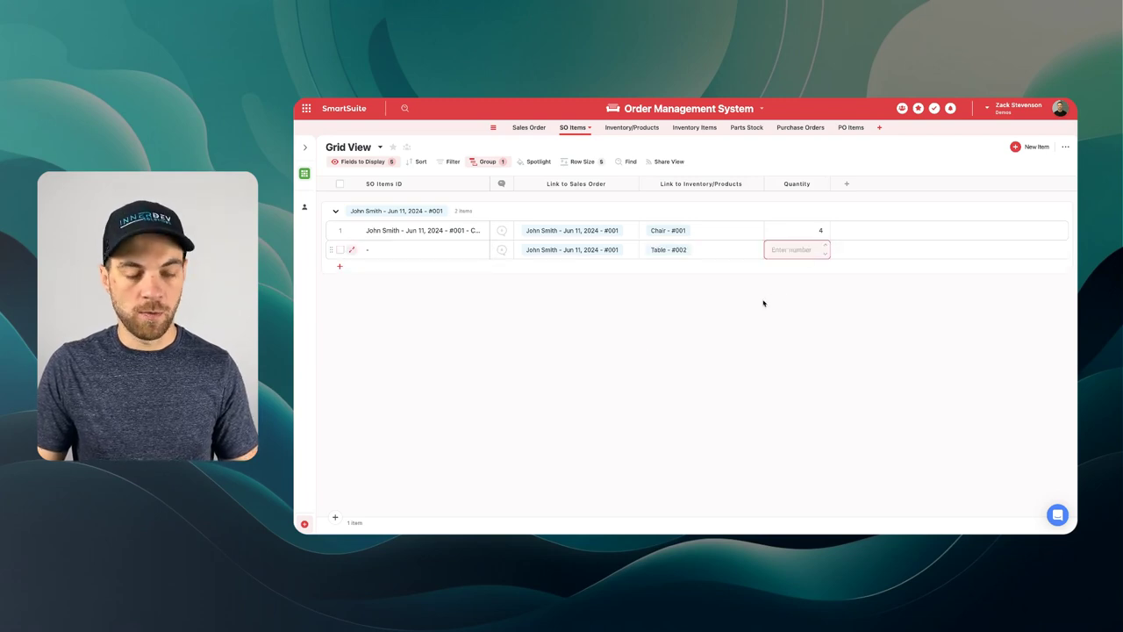
type("1")
left_click(763, 302)
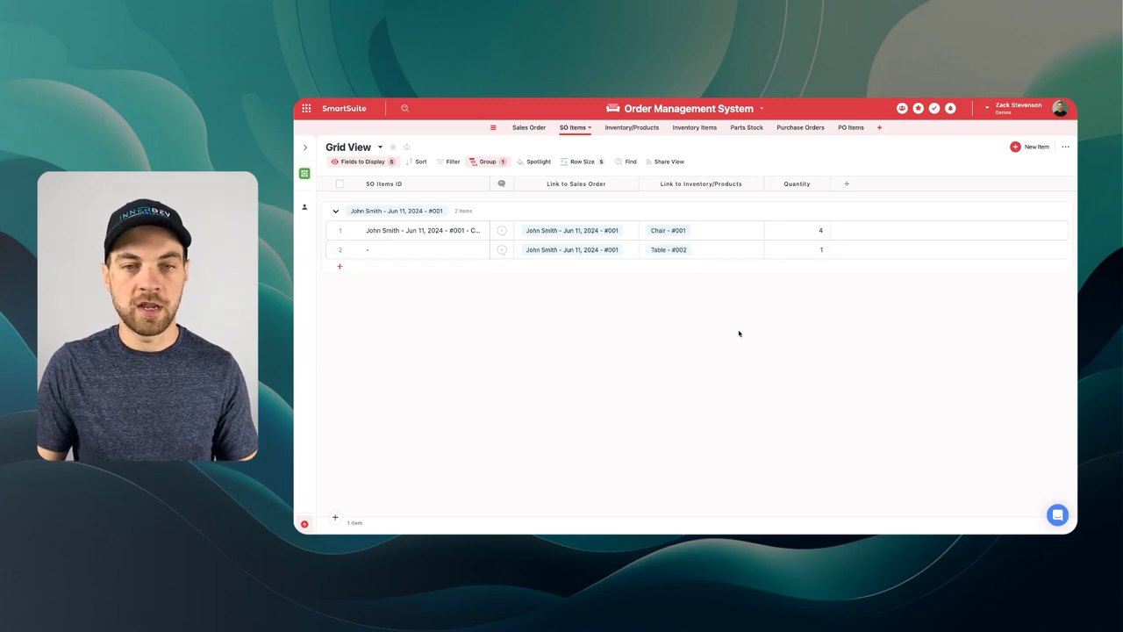
Check the Inventory/Products table for the sales order items linked to each product
left_click(616, 129)
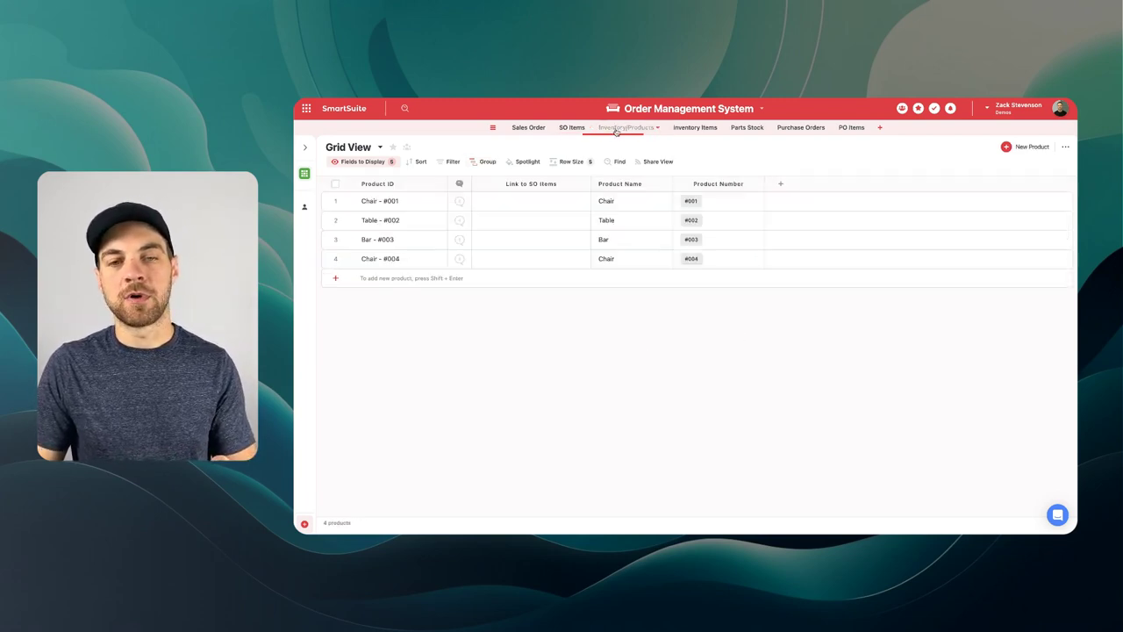
left_click(618, 225)
left_click(611, 205)
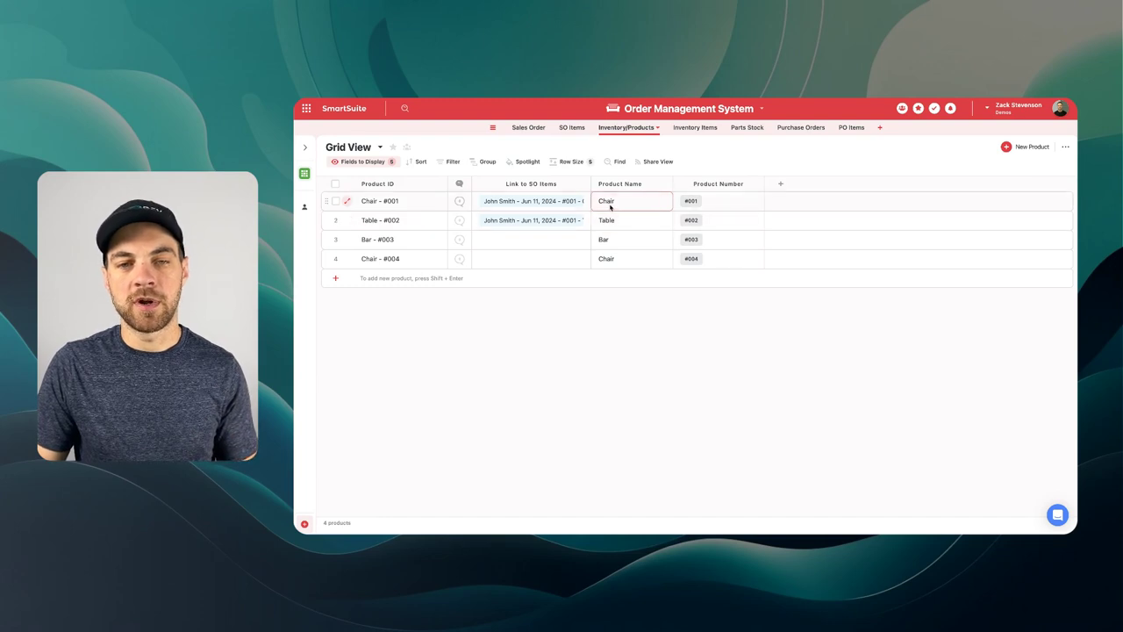
Rename the first two products in the Product Name column as Kitchen Chair and Kitchen Table
left_click(617, 201)
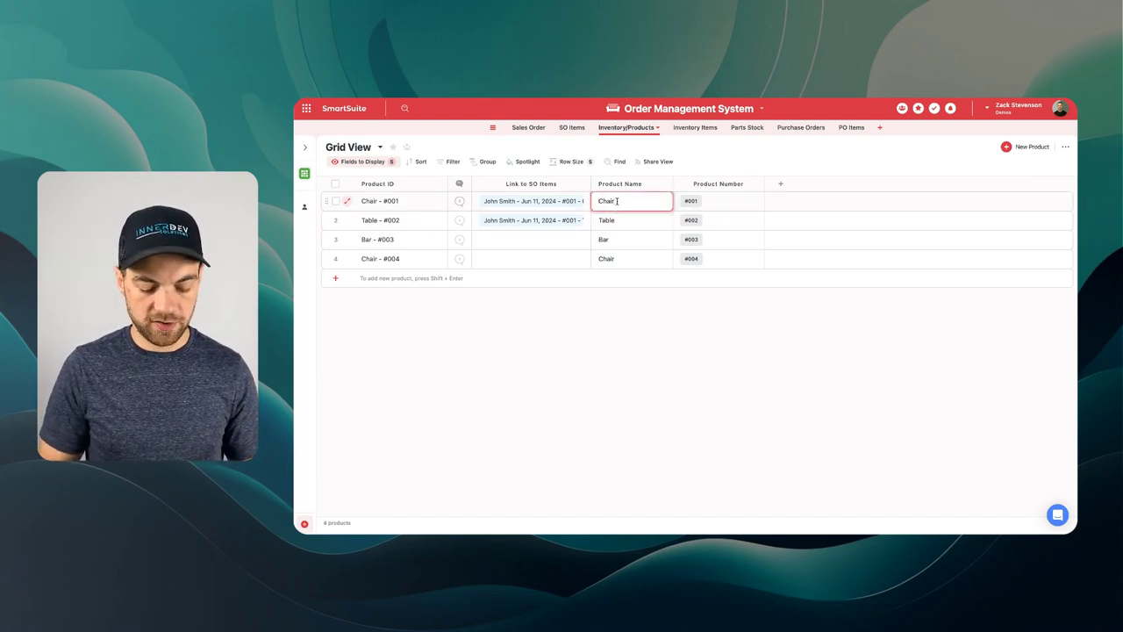
type("Kitchen")
left_click(618, 220)
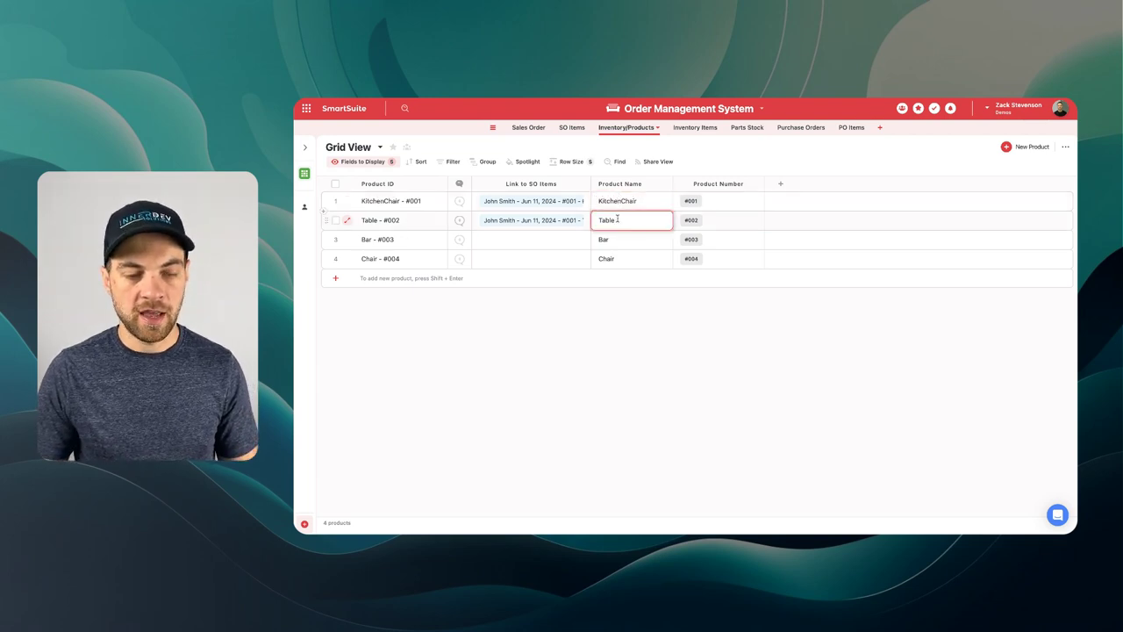
type("Kitchen")
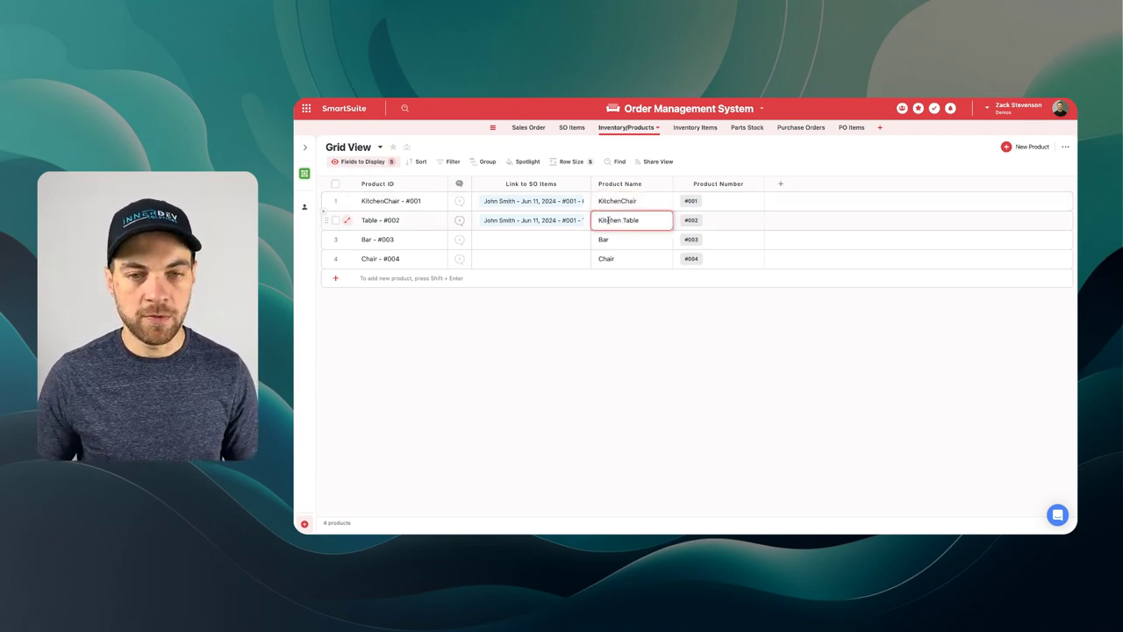
Open the SO Items table and widen the SO Items ID column
left_click(572, 127)
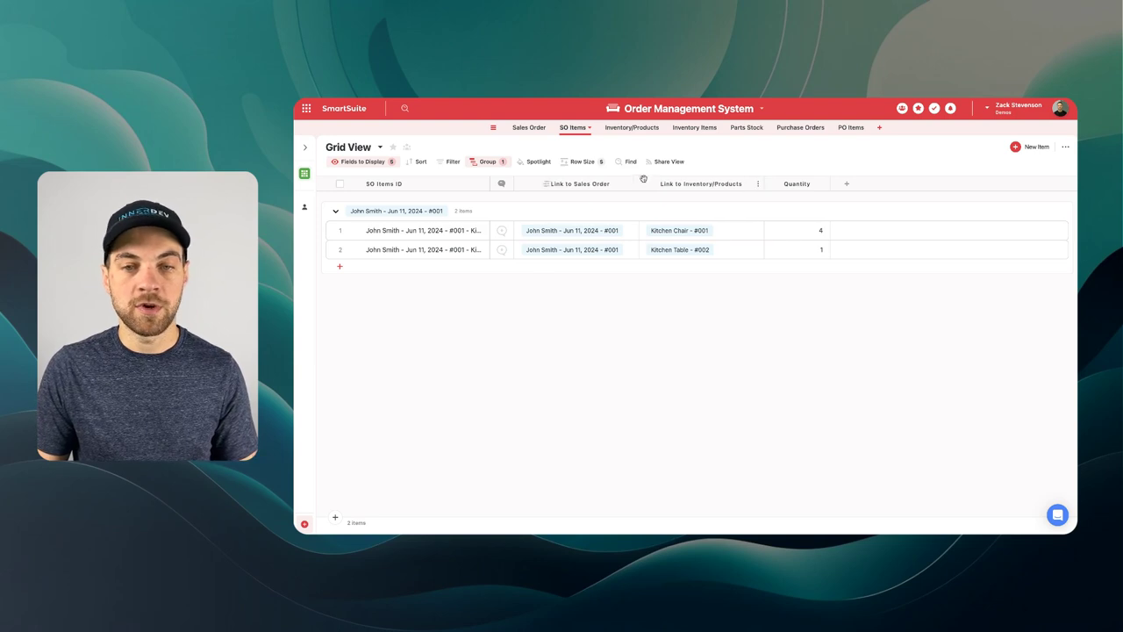
left_click_drag(489, 183, 526, 182)
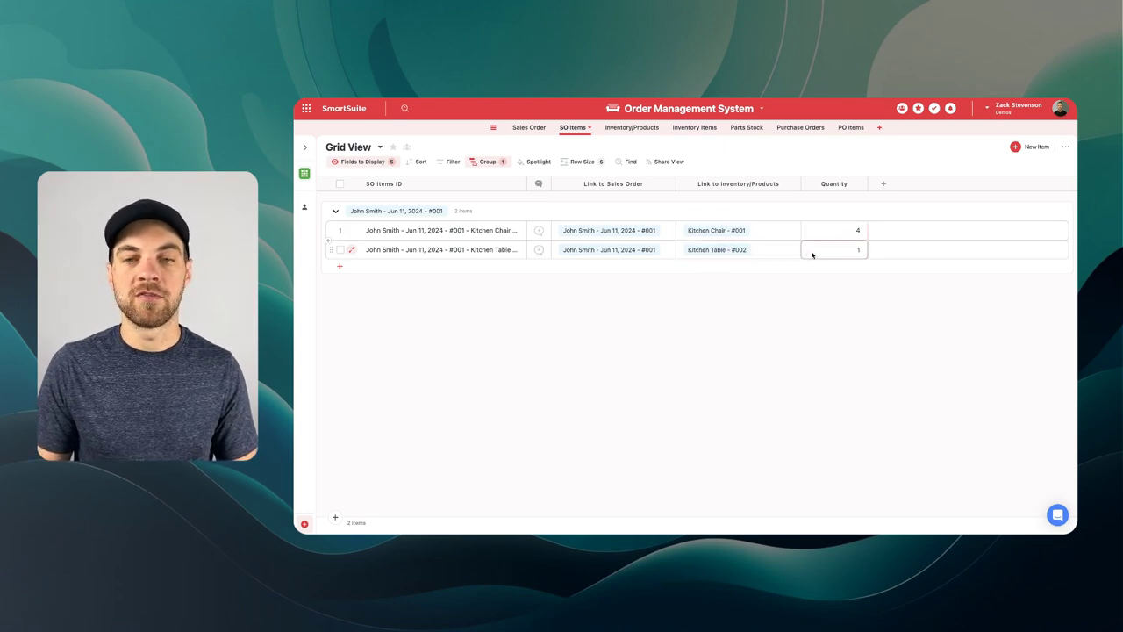
Start a Single Select field in the Inventory/Products table with the choices Archive in Cherry Red and Active in green
left_click(631, 127)
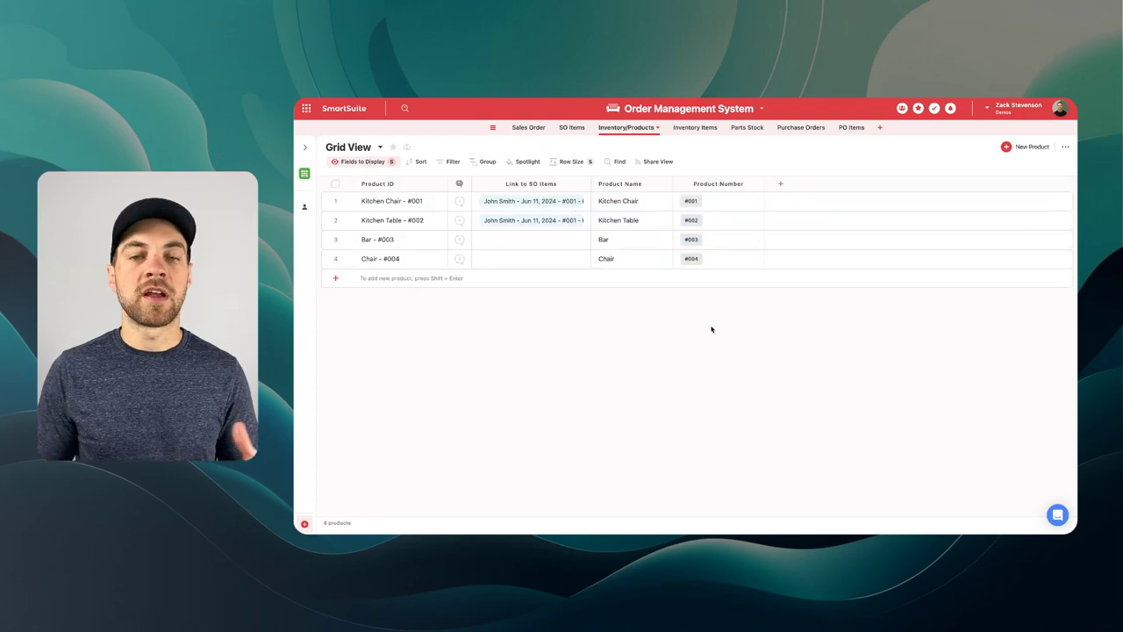
left_click(780, 183)
type("sing")
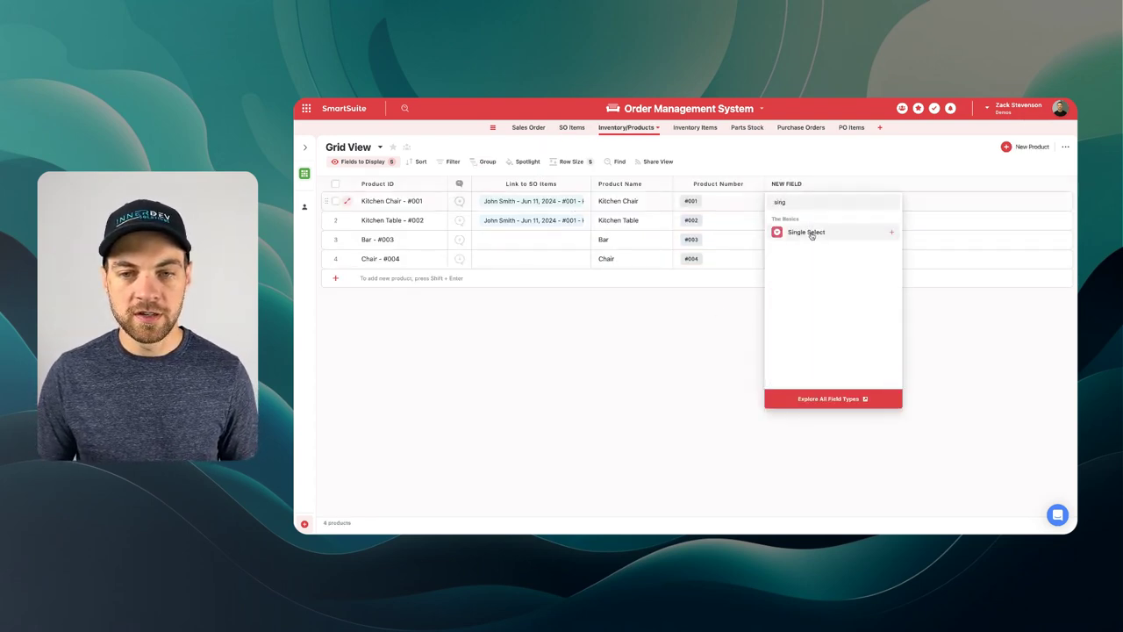
left_click(806, 233)
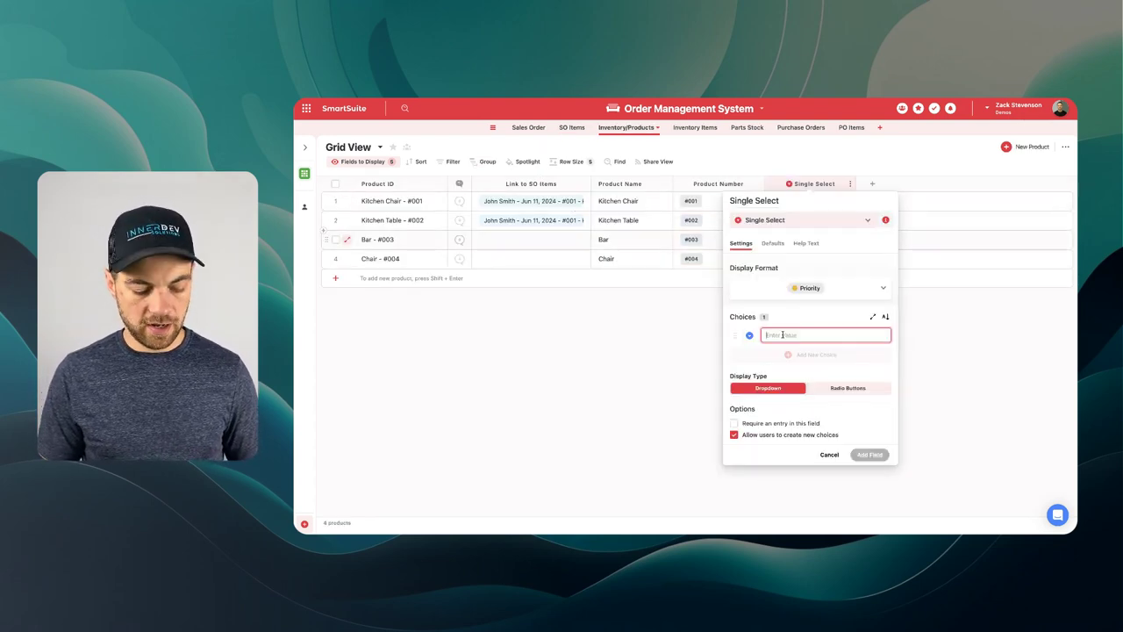
type("Ar")
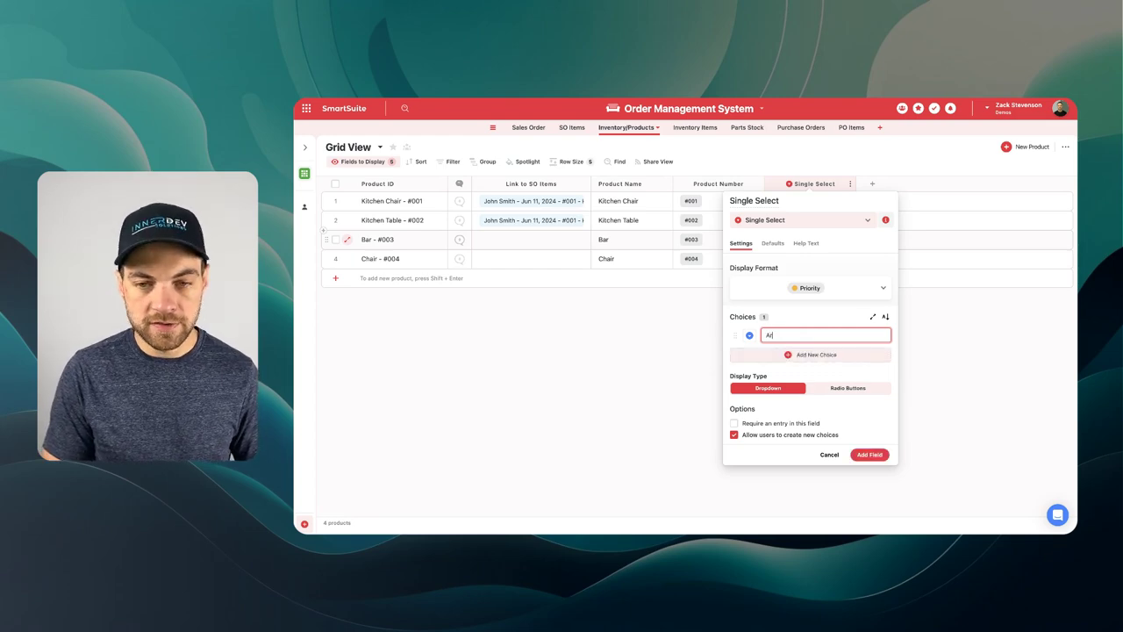
type("chive")
key("Return")
type("Active")
left_click(749, 350)
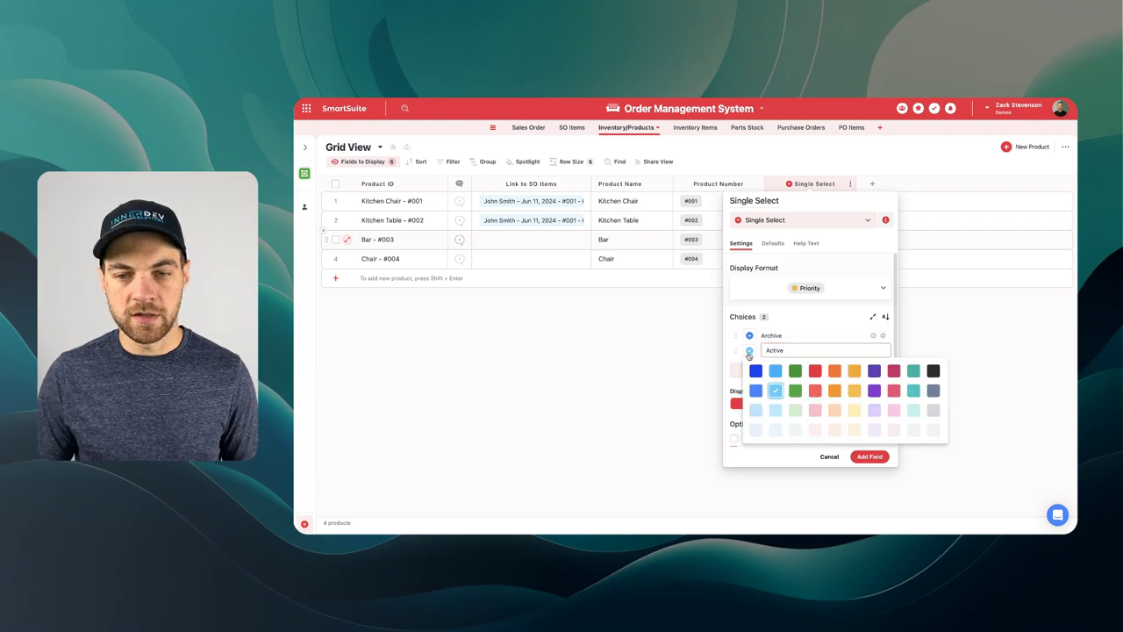
left_click(795, 371)
left_click(749, 336)
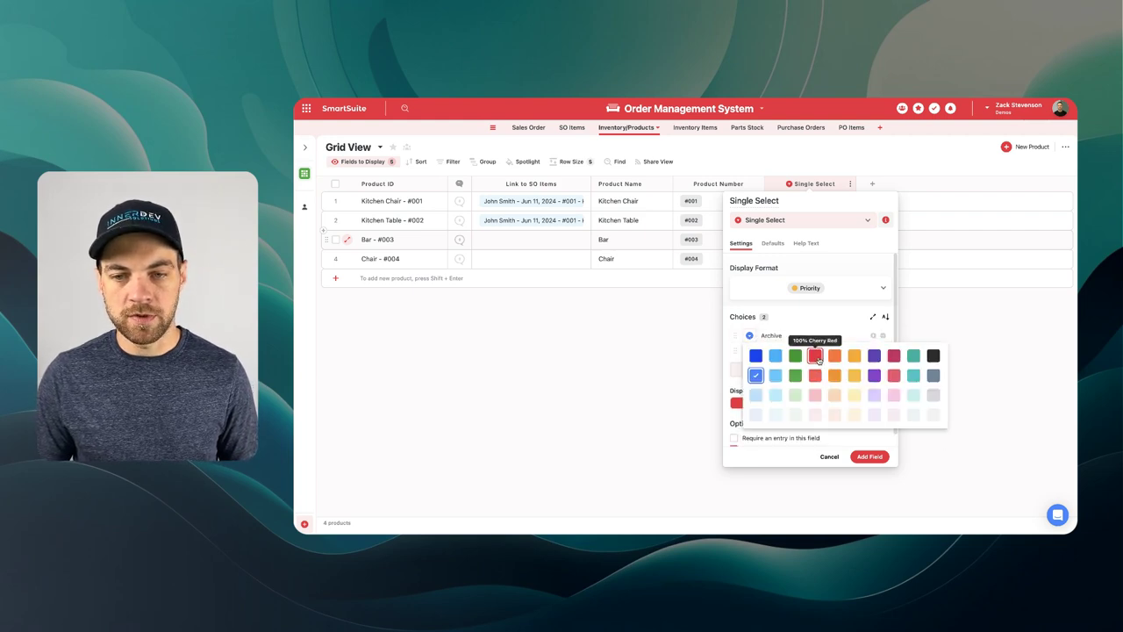
left_click(815, 356)
Set the single select field's default value to Active and add the field to the table
left_click(772, 243)
left_click(795, 285)
left_click(764, 341)
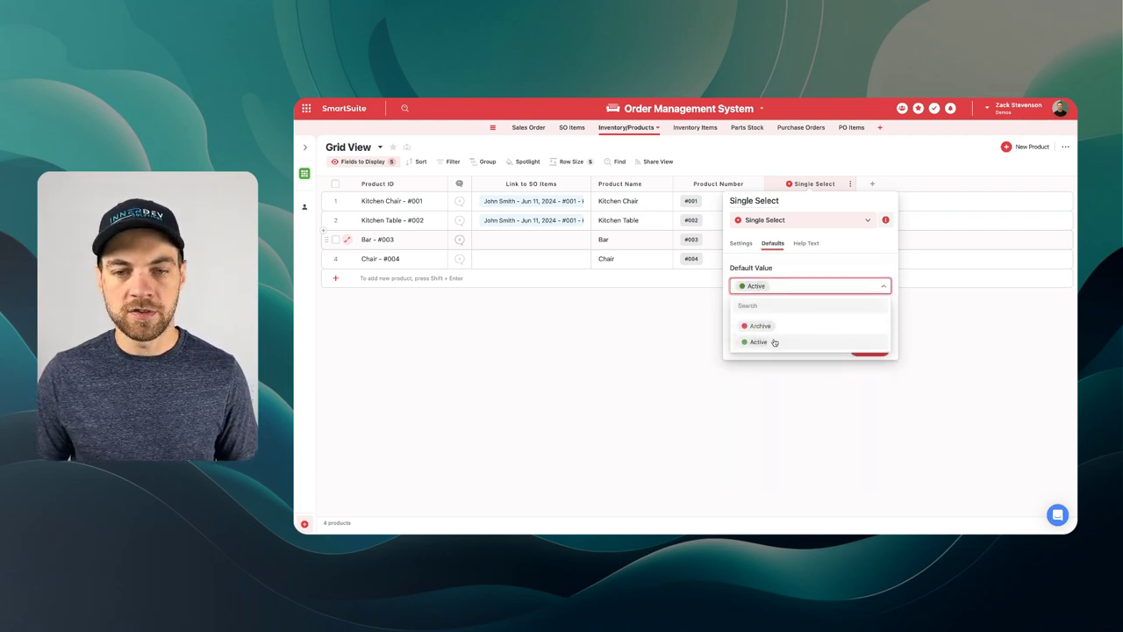
left_click(860, 350)
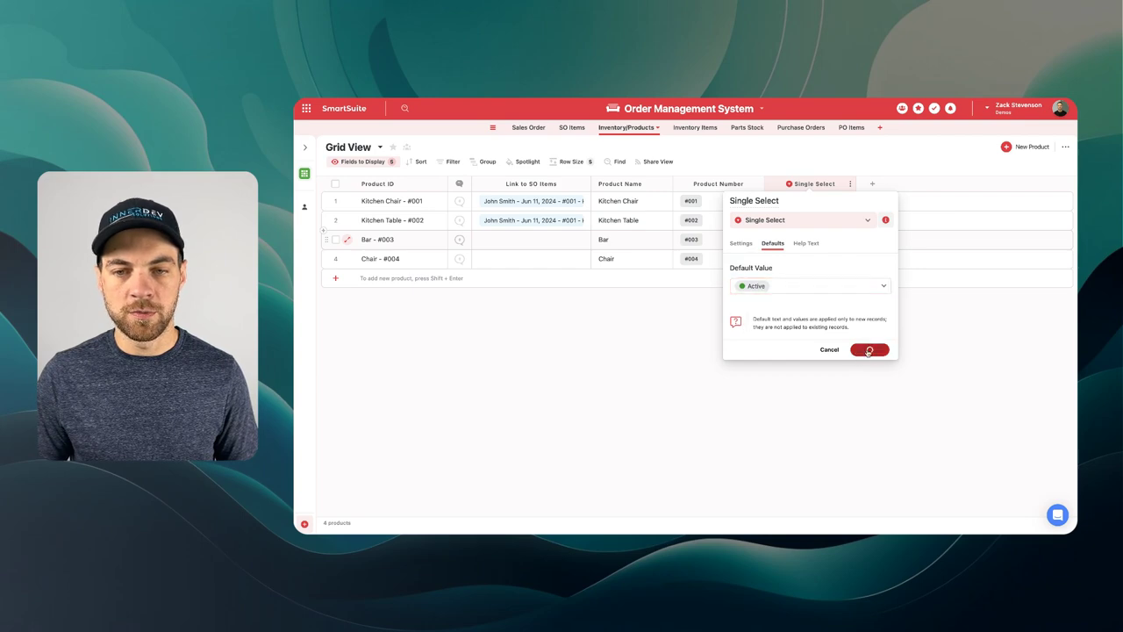
Rename the new single select field as Status
double_click(812, 184)
type("St")
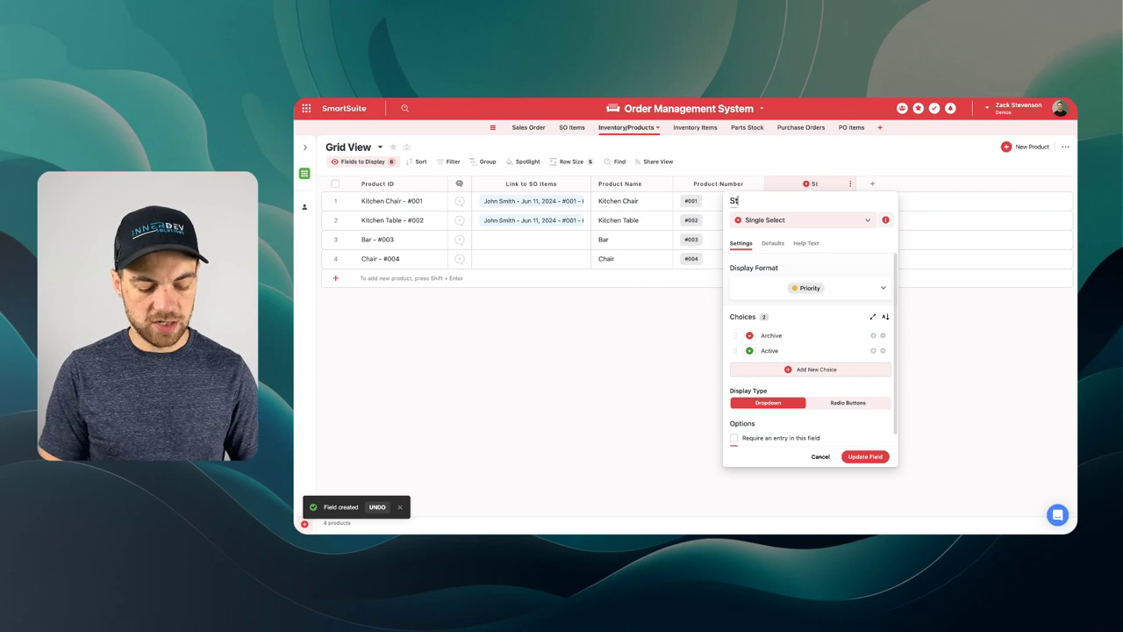
type("atus")
left_click(865, 456)
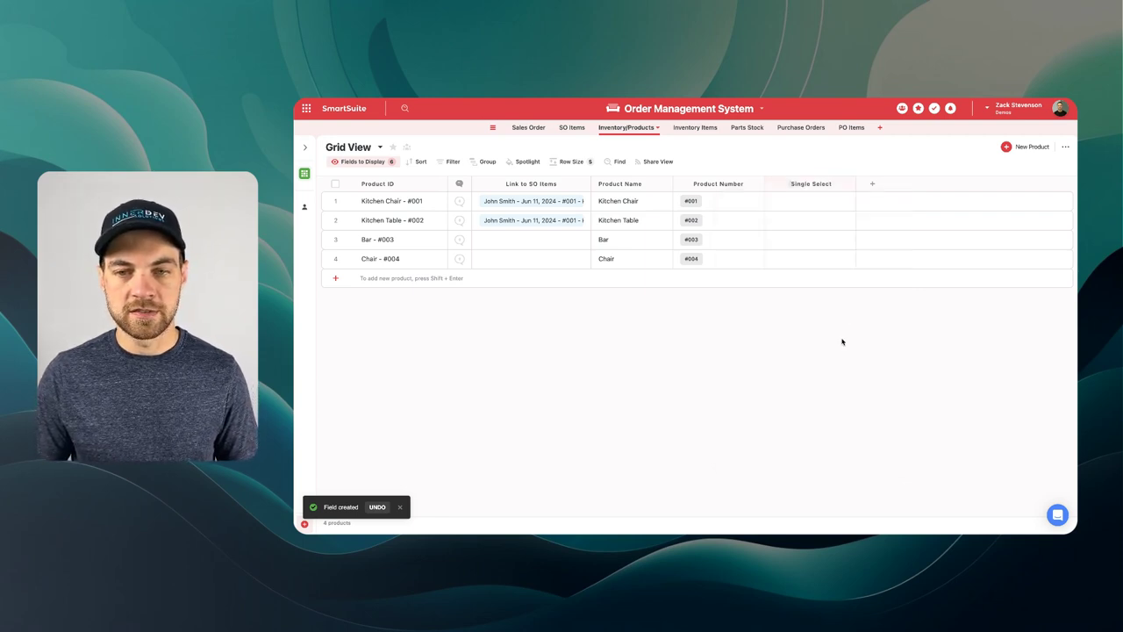
Set Status to Active for all four products and narrow the Status column
left_click(809, 201)
left_click(802, 258)
left_click_drag(855, 211, 833, 306)
left_click_drag(853, 187, 840, 182)
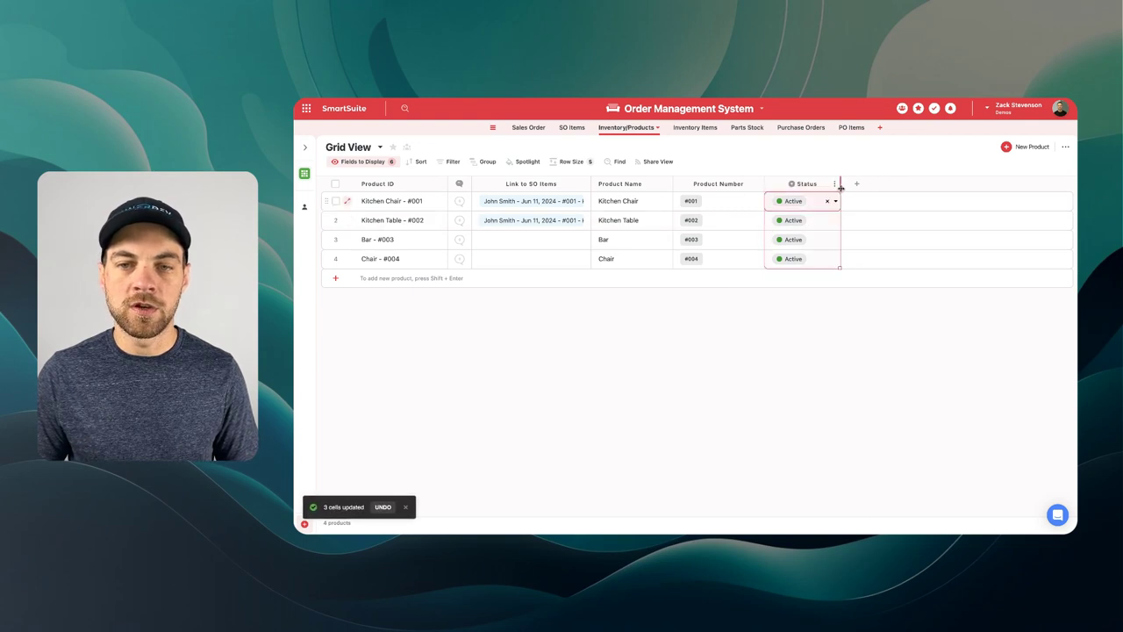
Add a Currency field named Price to the Inventory/Products table
left_click(855, 182)
type("cu")
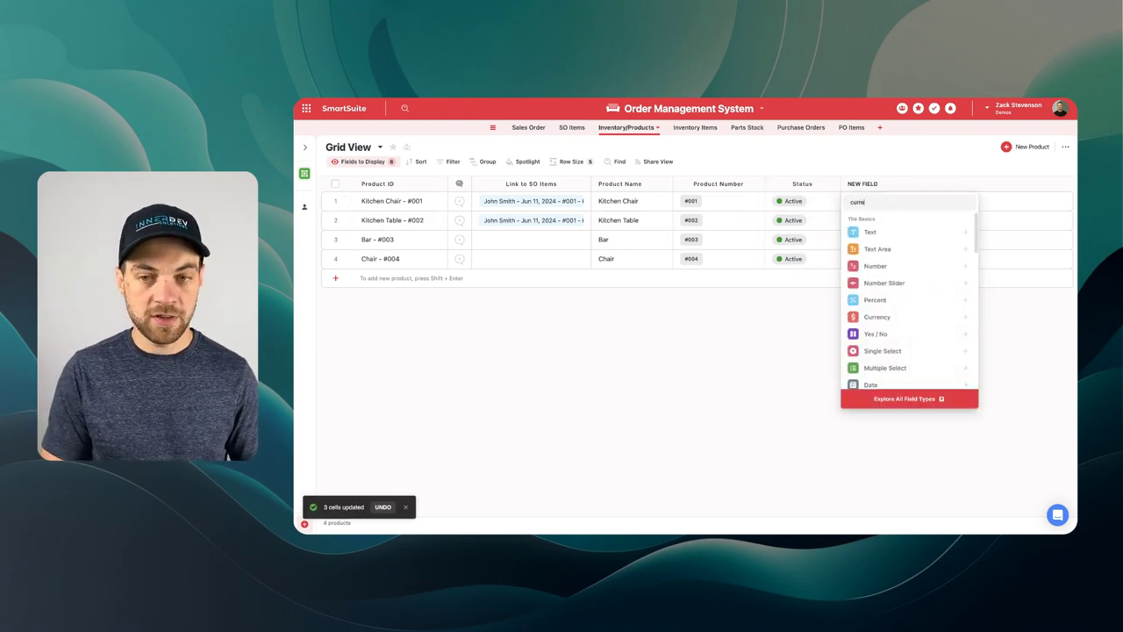
type("rre")
left_click(844, 230)
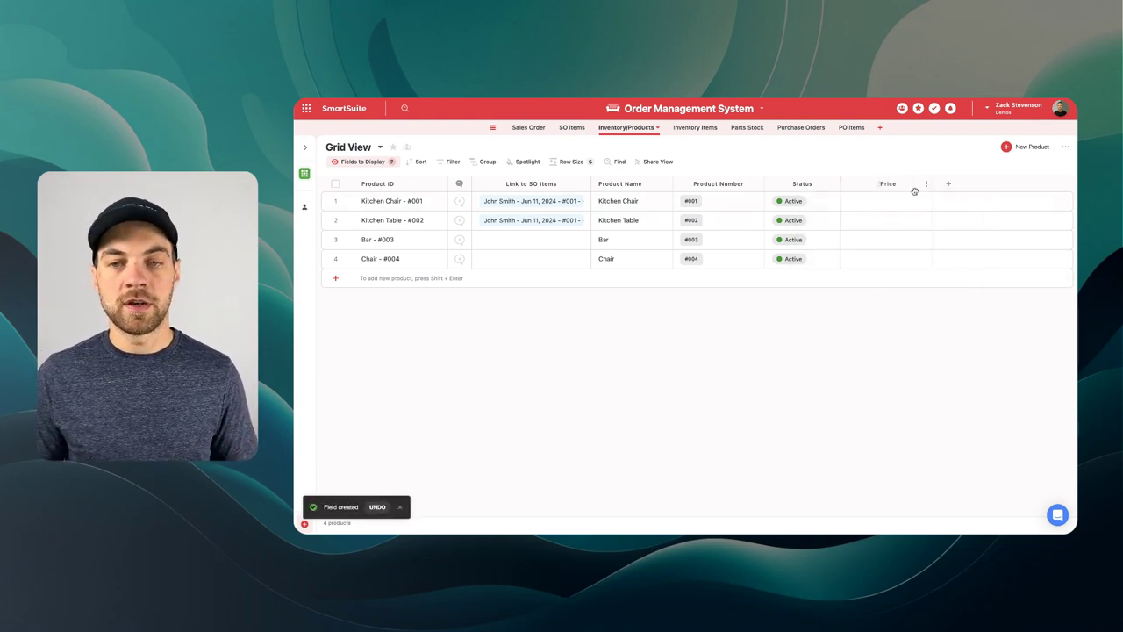
Enter product prices of $150, $500, $800 and $120 in row order and narrow the Price column
left_click(910, 200)
type("150")
key("Return")
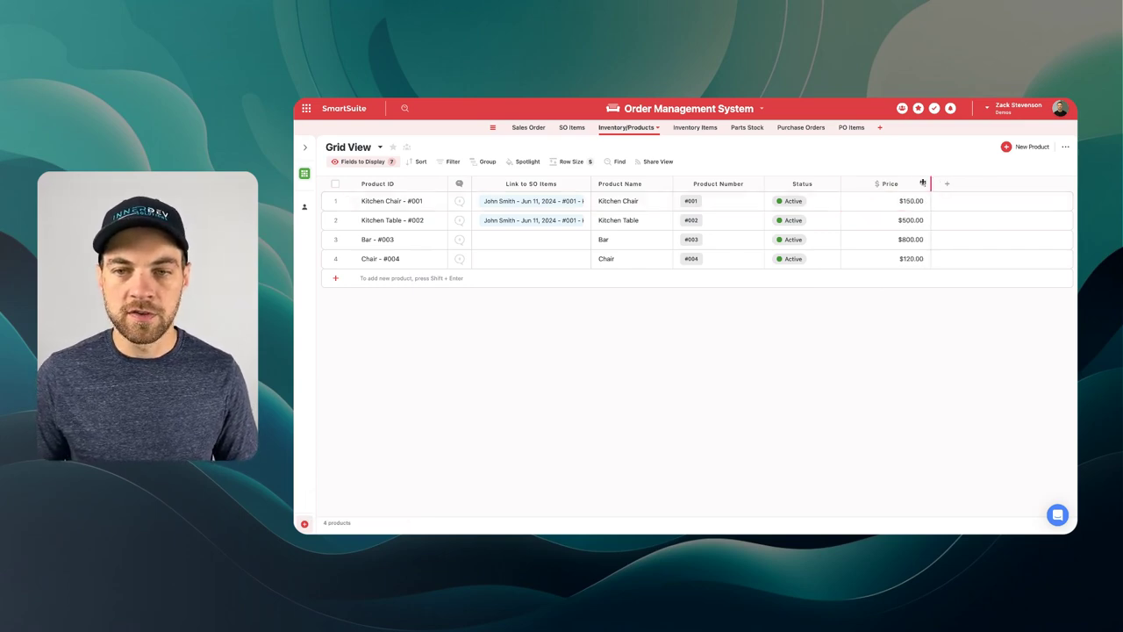
left_click_drag(922, 183, 901, 183)
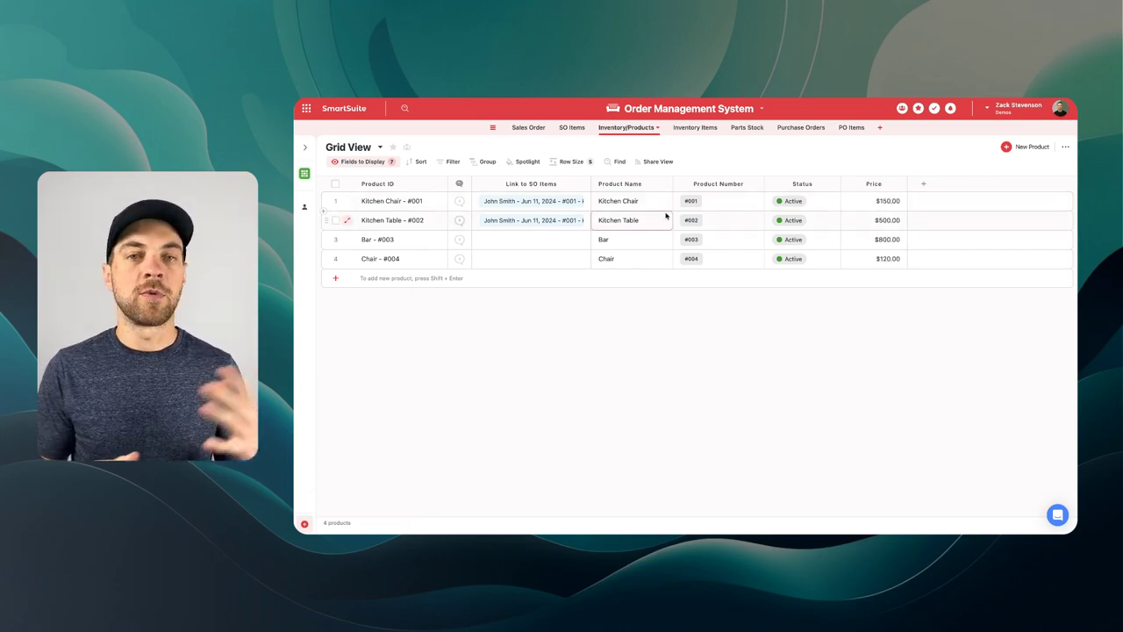
Examine the Kitchen Chair record's product name, Status choices and Price in the Inventory/Products table
left_click(628, 205)
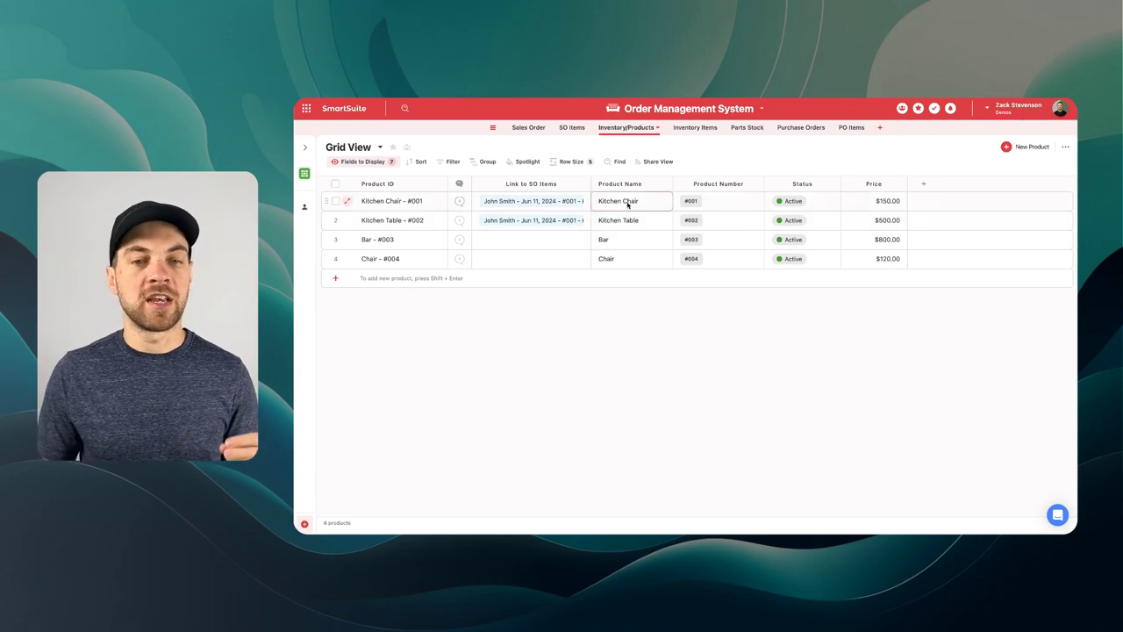
left_click(801, 202)
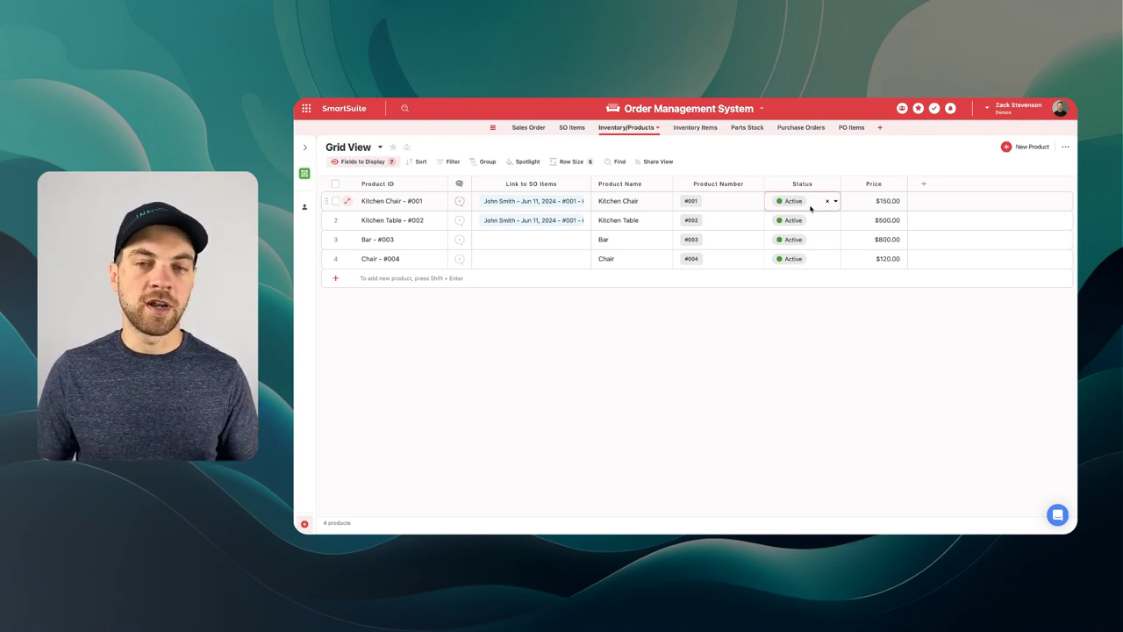
left_click(876, 204)
left_click(881, 207)
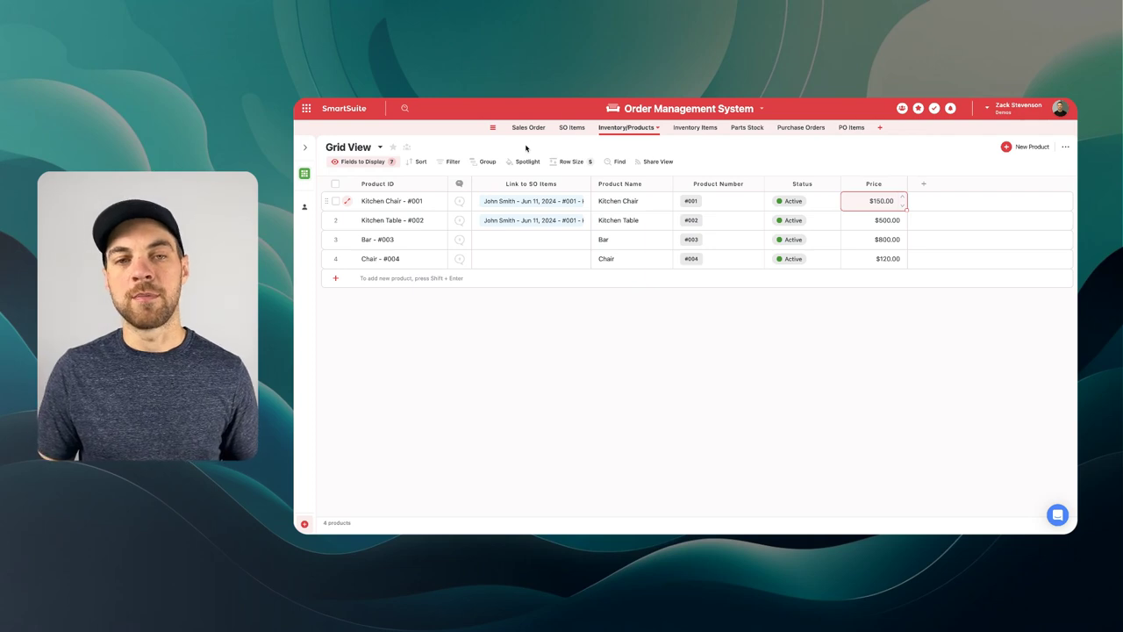
left_click(682, 303)
left_click(835, 201)
left_click(834, 204)
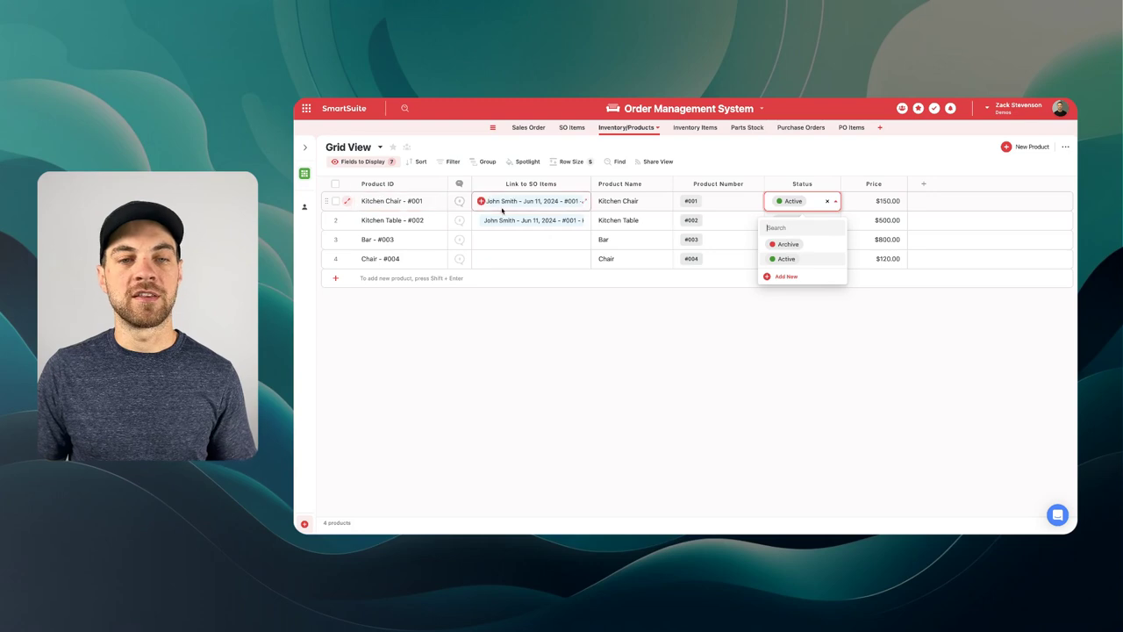
left_click(789, 364)
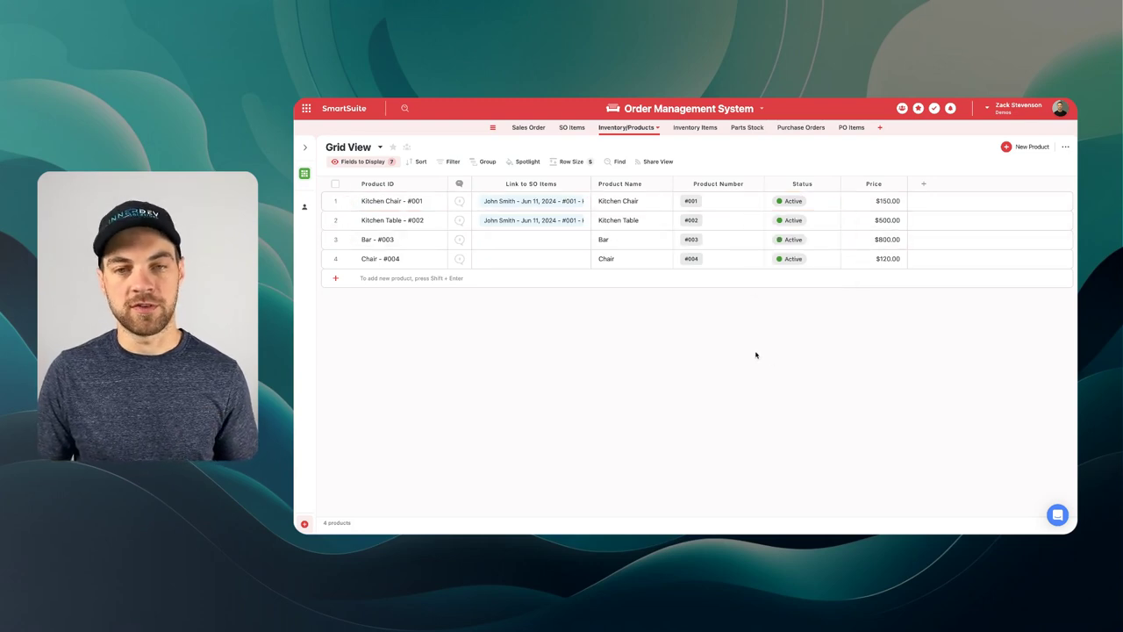
left_click(881, 209)
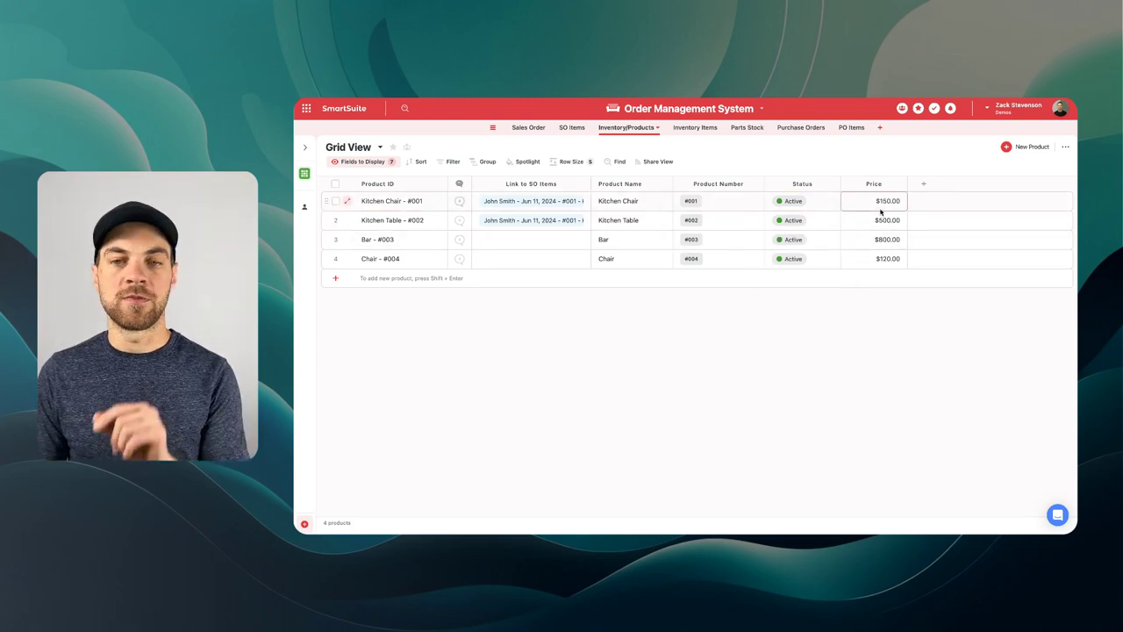
Add a Rollup field to the SO Items table that returns the MAX of Price through Link to Inventory/Products
left_click(572, 127)
left_click(883, 184)
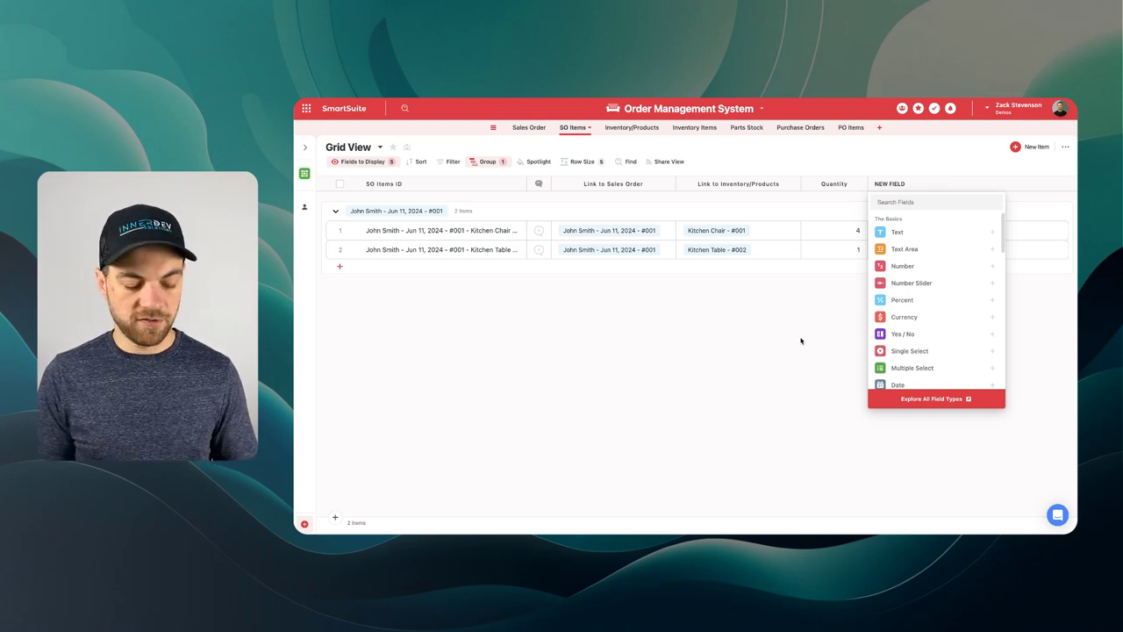
type("col")
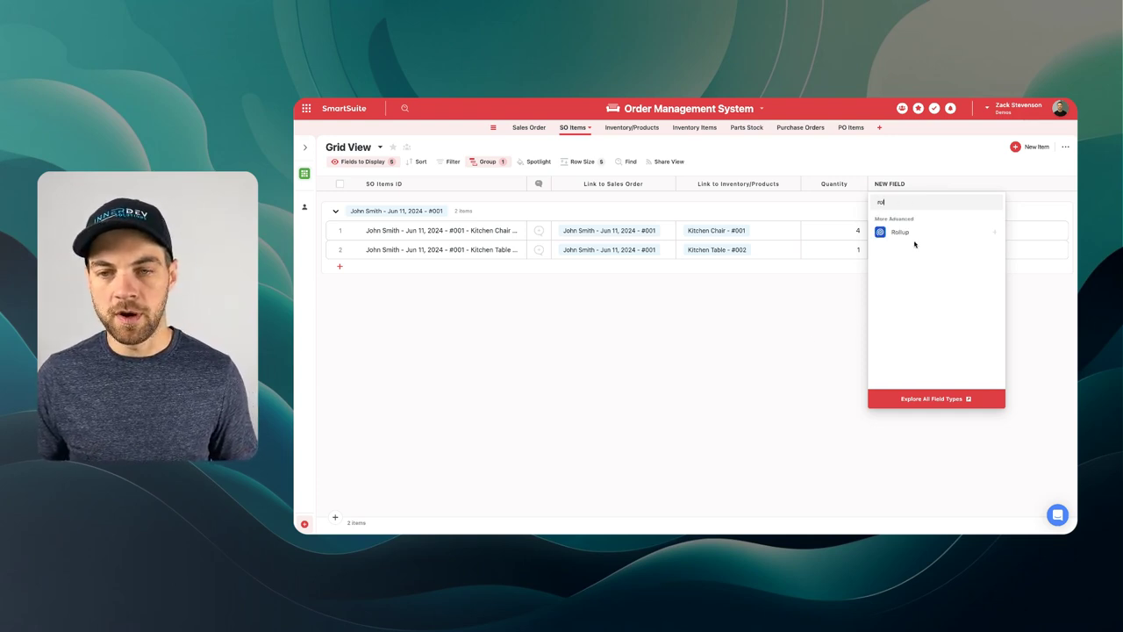
left_click(913, 235)
left_click(867, 396)
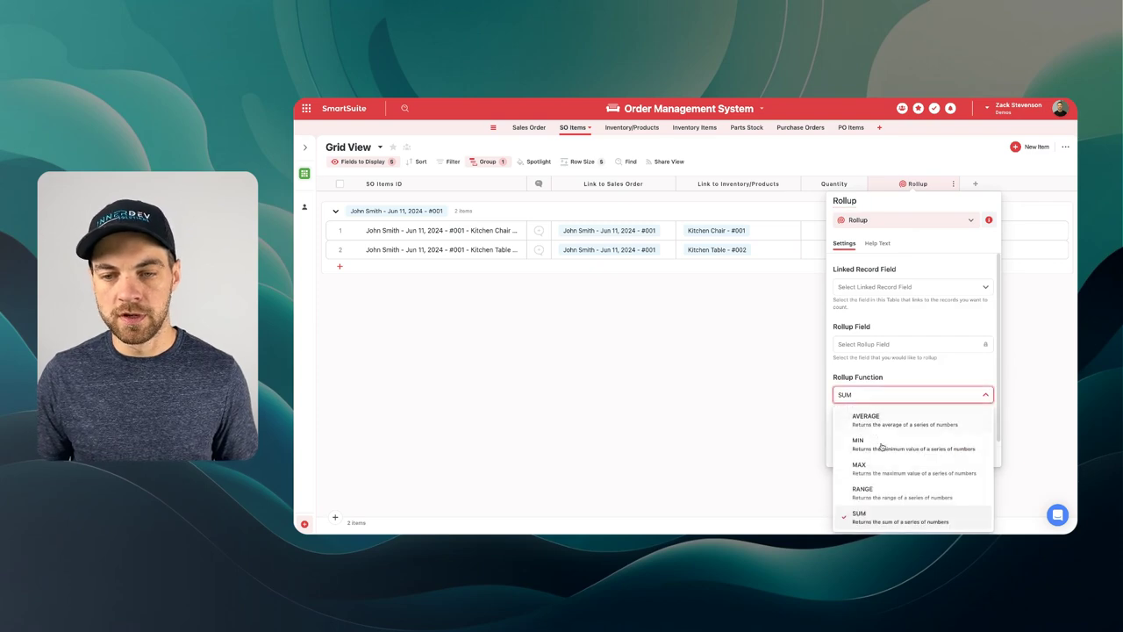
left_click(871, 468)
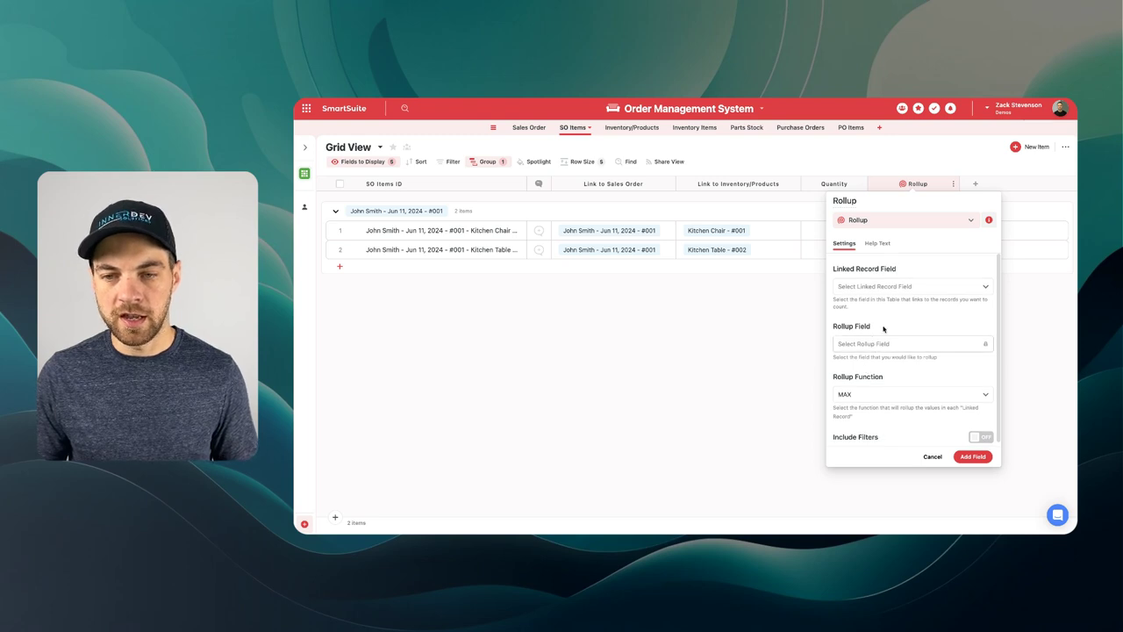
left_click(888, 287)
left_click(883, 323)
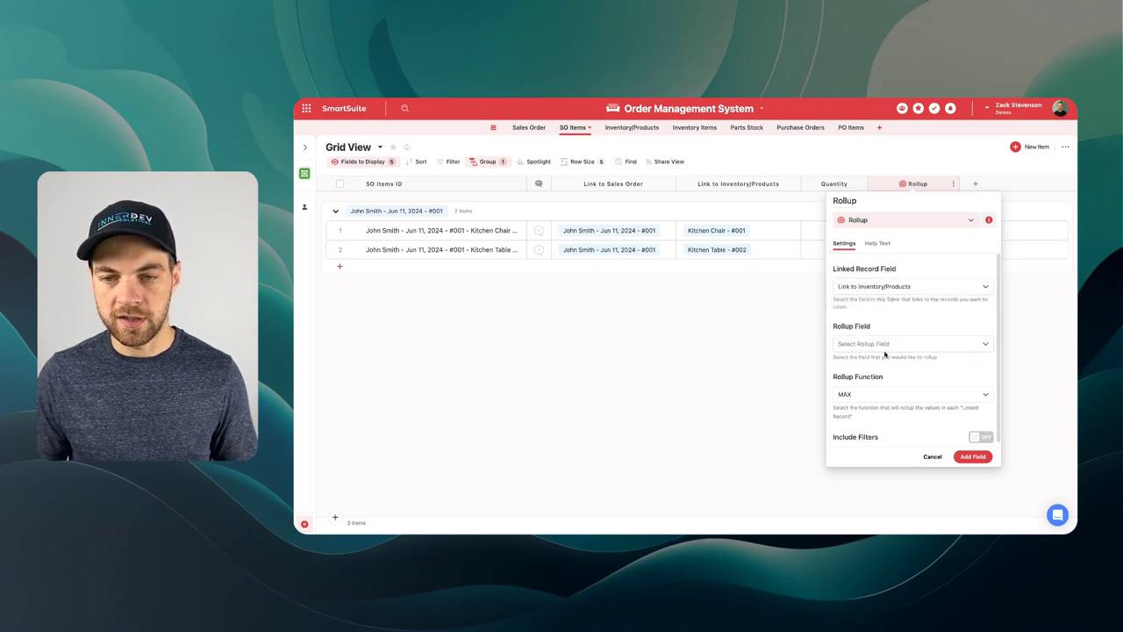
left_click(885, 349)
left_click(866, 378)
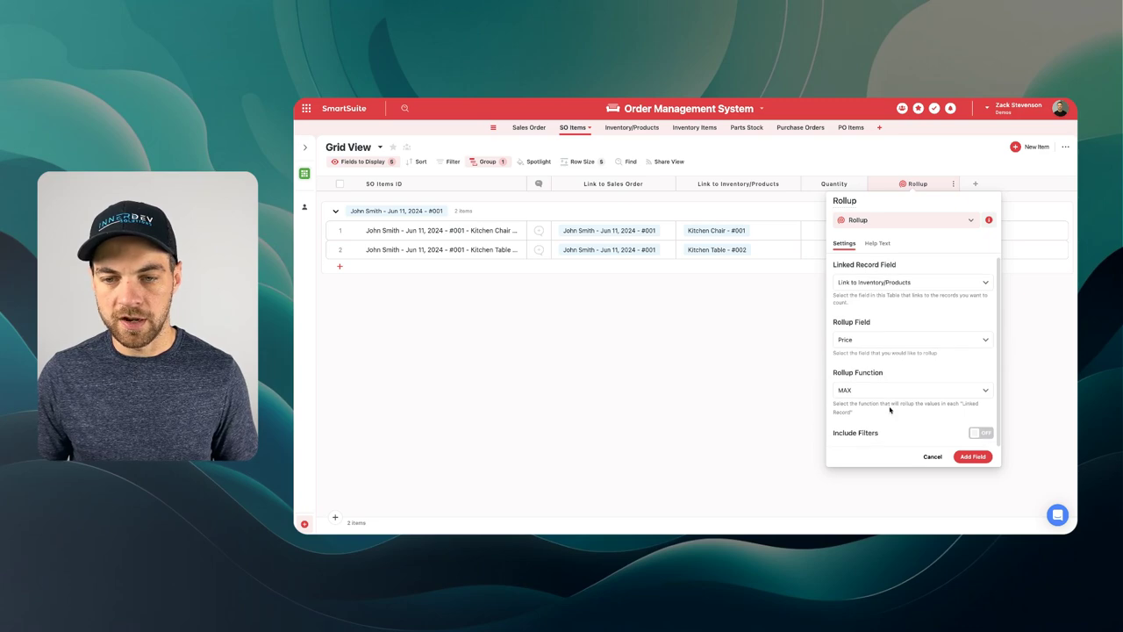
left_click(973, 456)
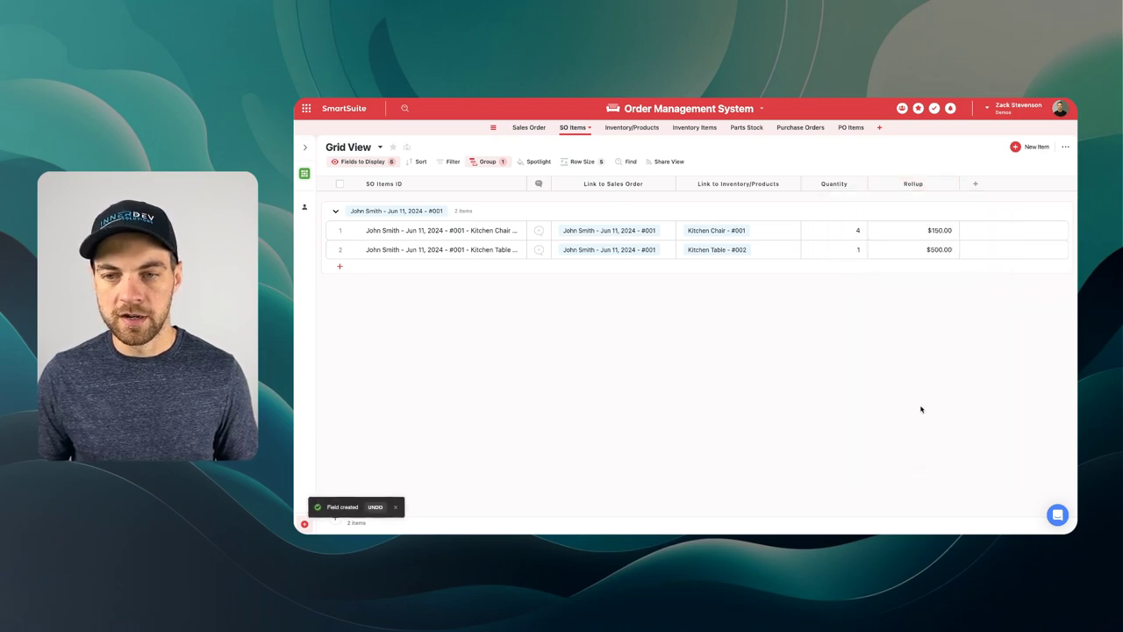
Rename the new rollup field in SO Items as Price
left_click(918, 183)
type("Price")
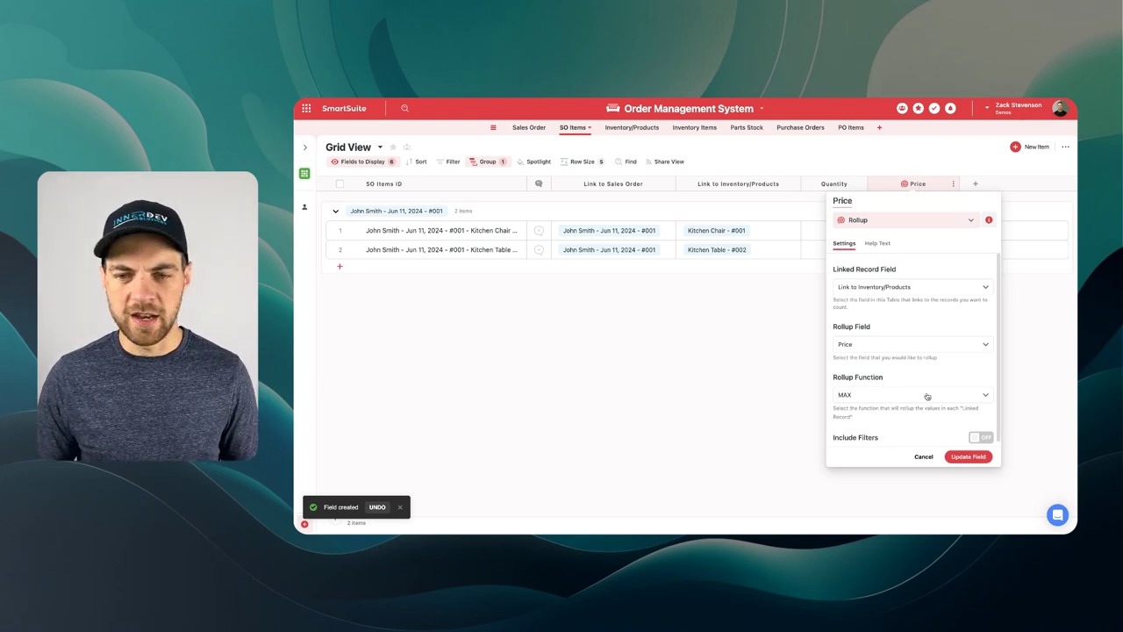
left_click(969, 457)
Rename the Price rollup field in the SO Items table as Unit Price and save it
left_click(905, 184)
type("U")
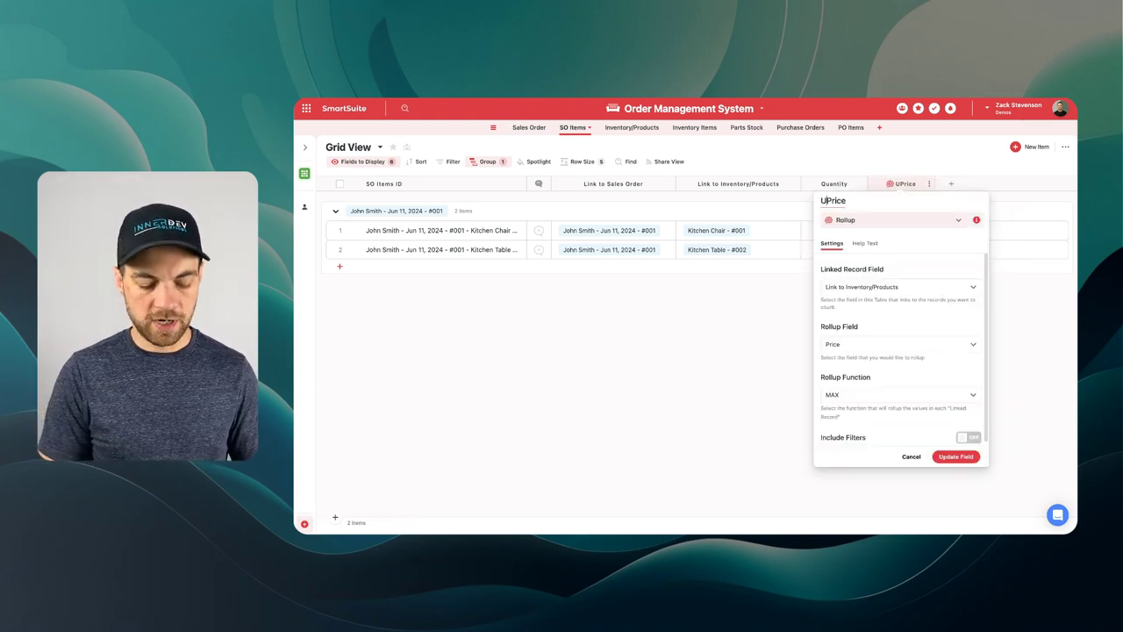
type("nit")
left_click(956, 456)
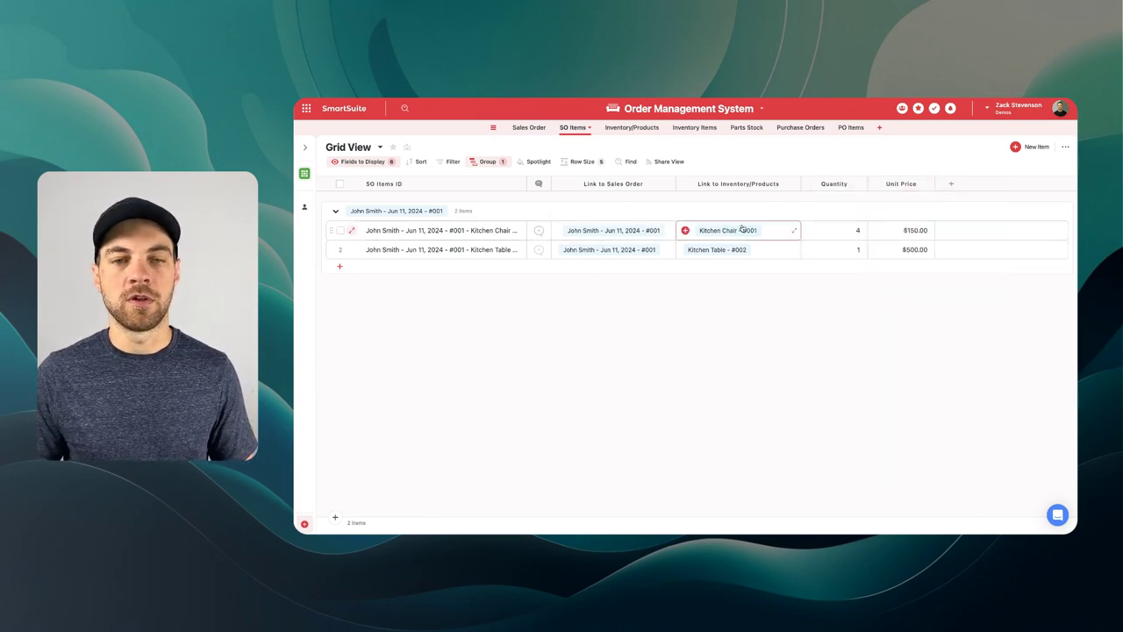
Create a new Formula field in the SO Items table with the name Total
left_click(951, 184)
type("form")
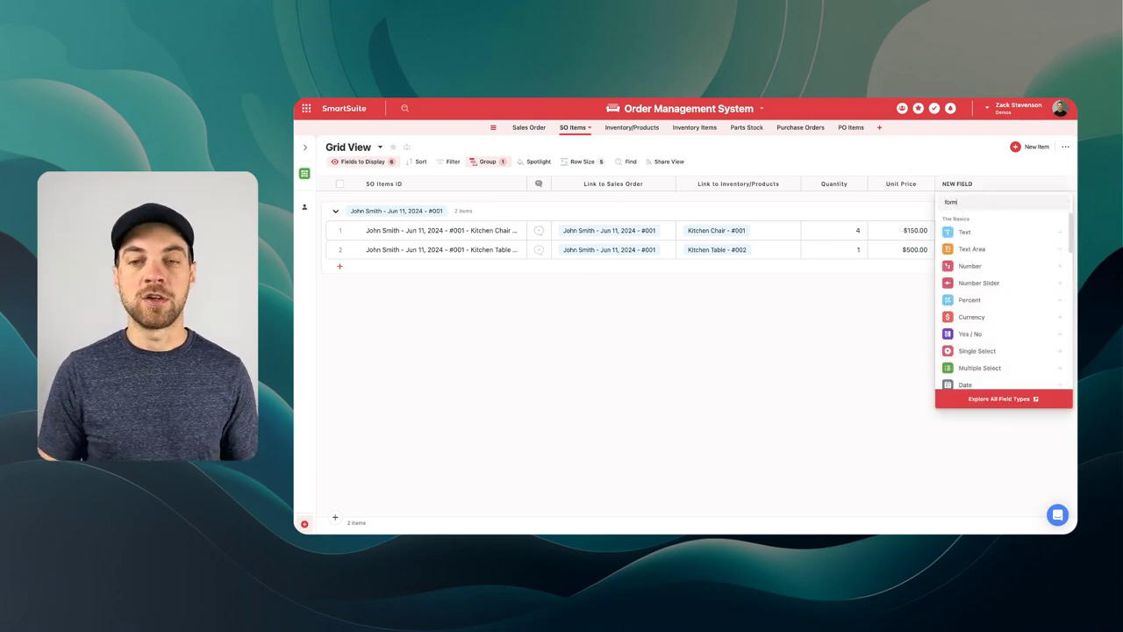
left_click(970, 250)
type("Total")
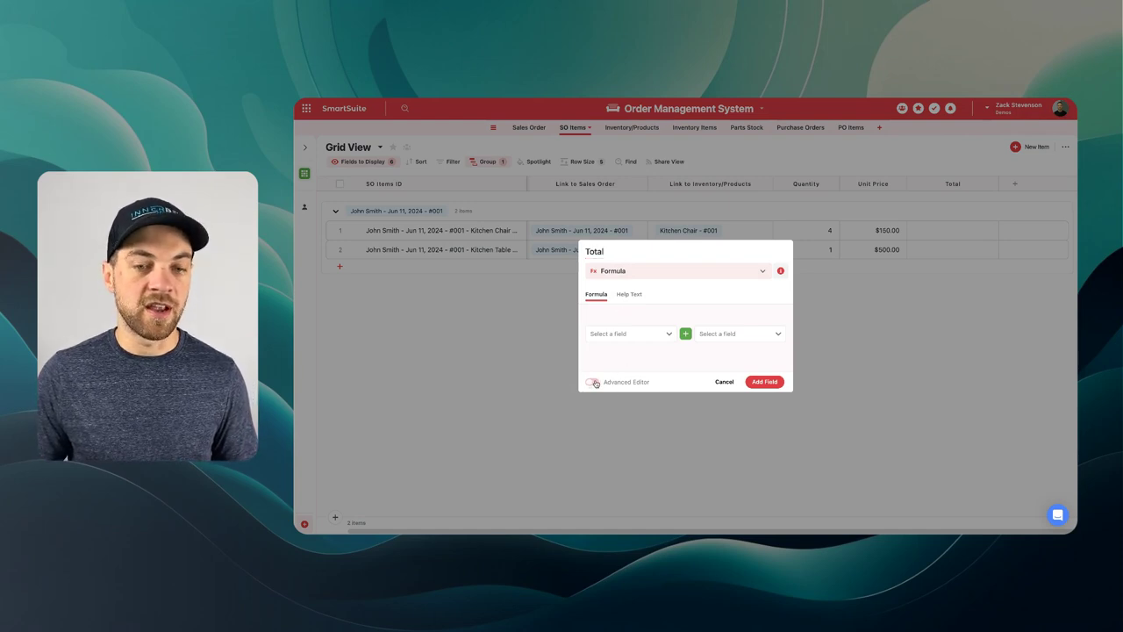
Set the formula to Quantity multiplied by Unit Price, and add the field under the name Item Total
left_click(616, 334)
left_click(614, 355)
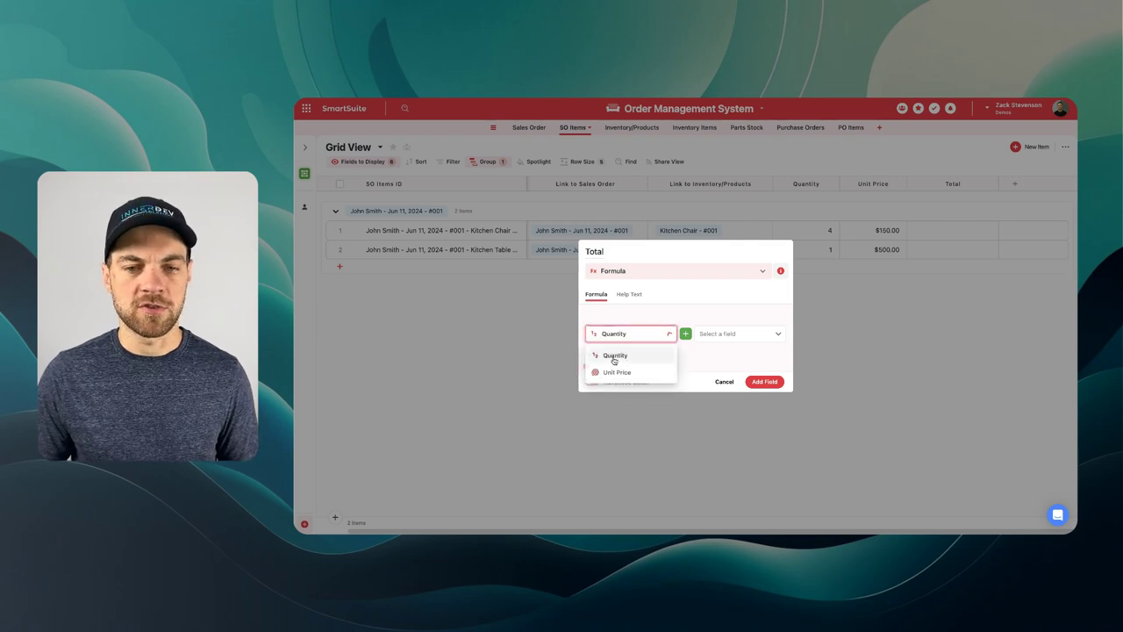
left_click(682, 338)
left_click(685, 392)
left_click(720, 339)
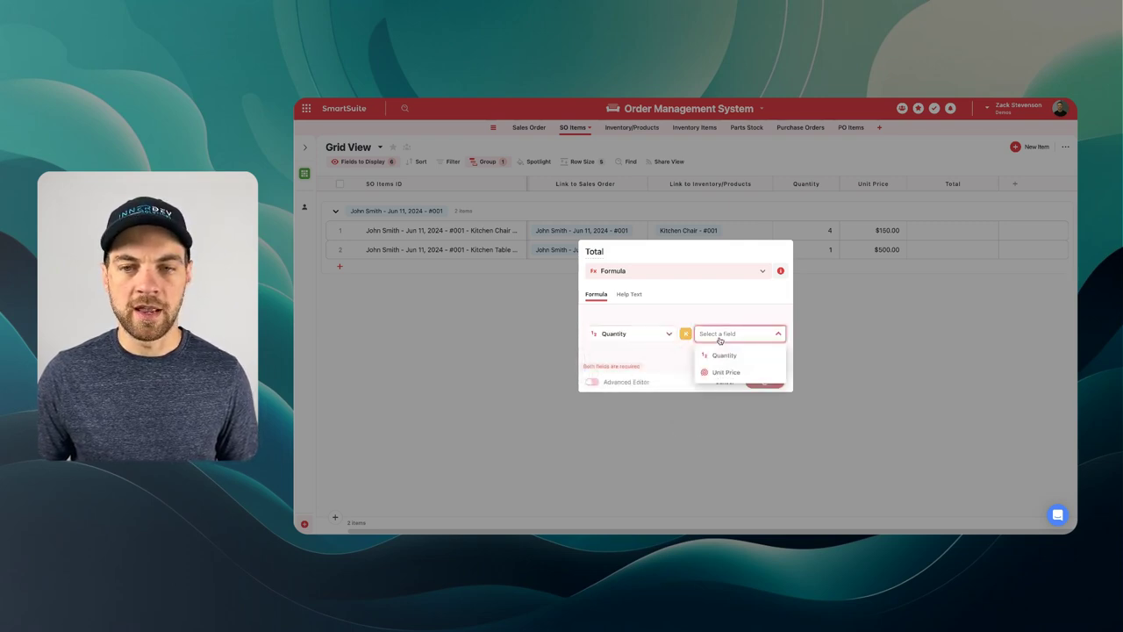
left_click(725, 372)
left_click(764, 381)
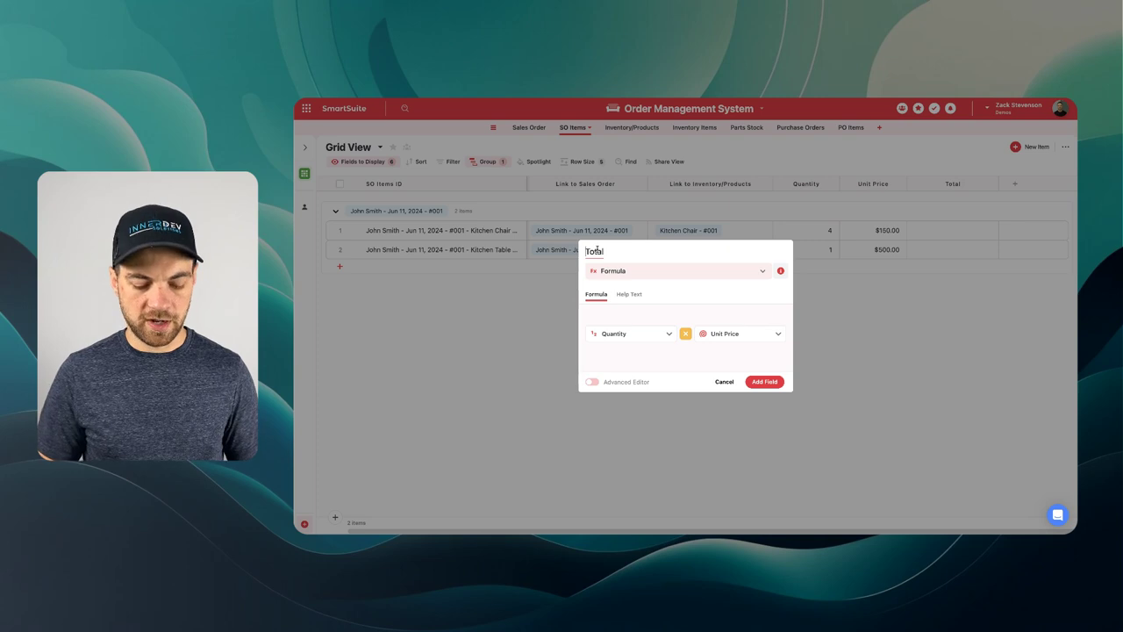
type("Item")
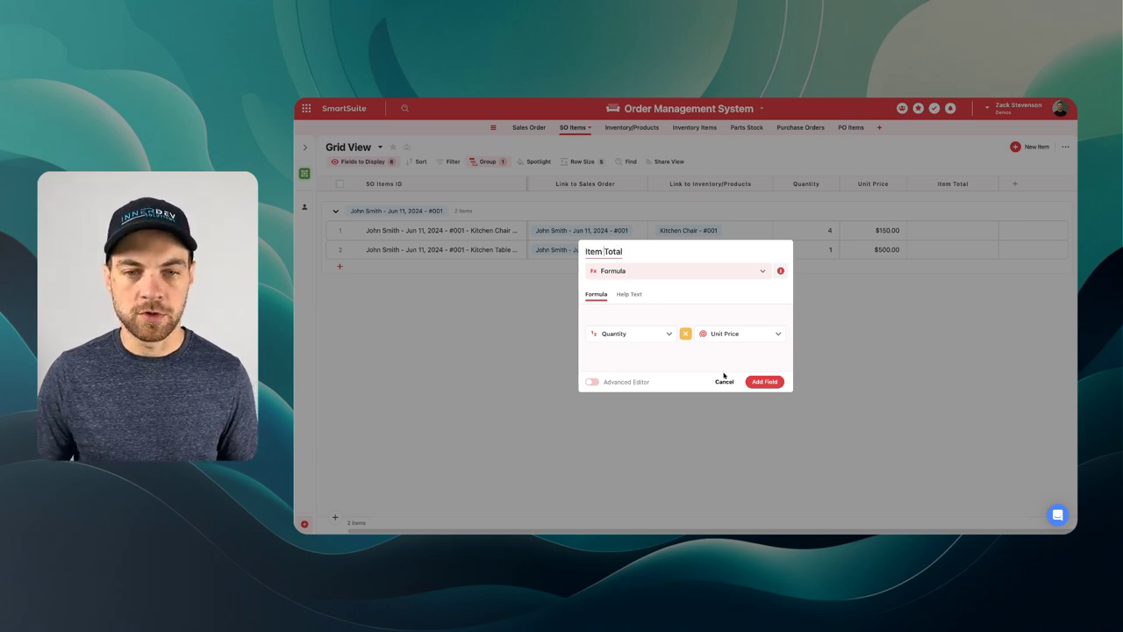
left_click(759, 382)
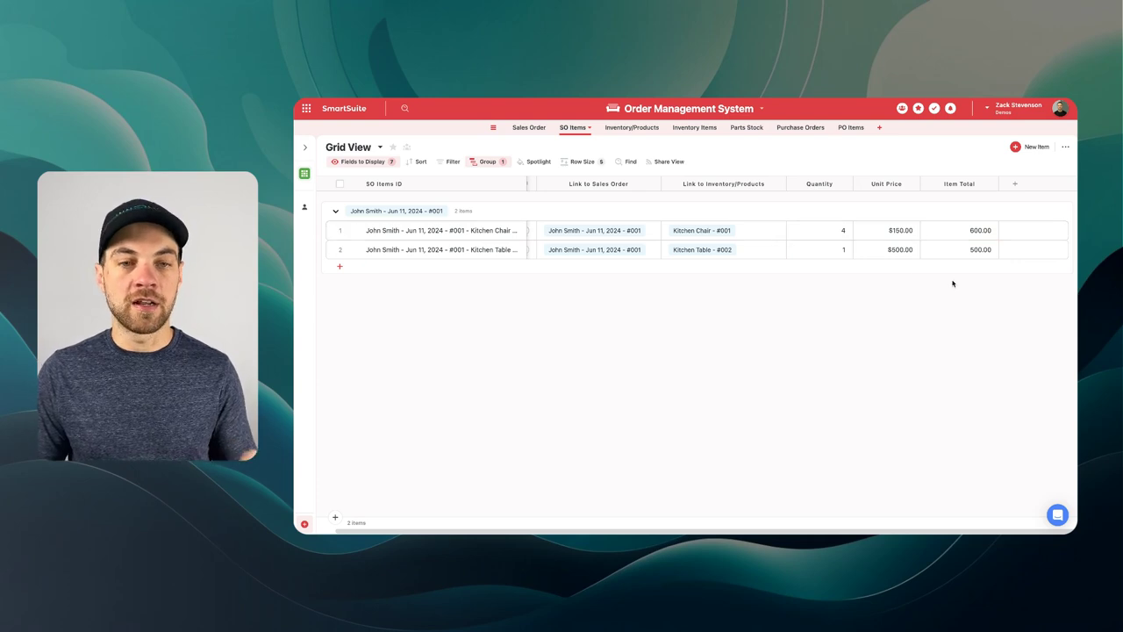
Add a Rollup field to the Sales Order table that returns the SUM of Item Total through Link to SO Items
left_click(529, 128)
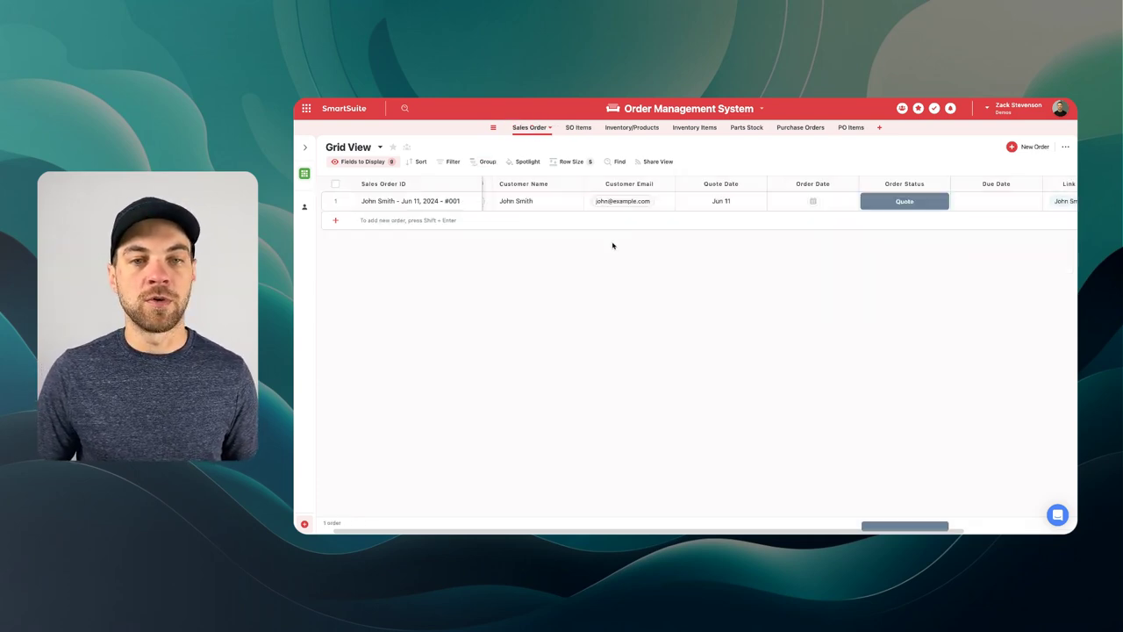
scroll(589, 243, "right", 3)
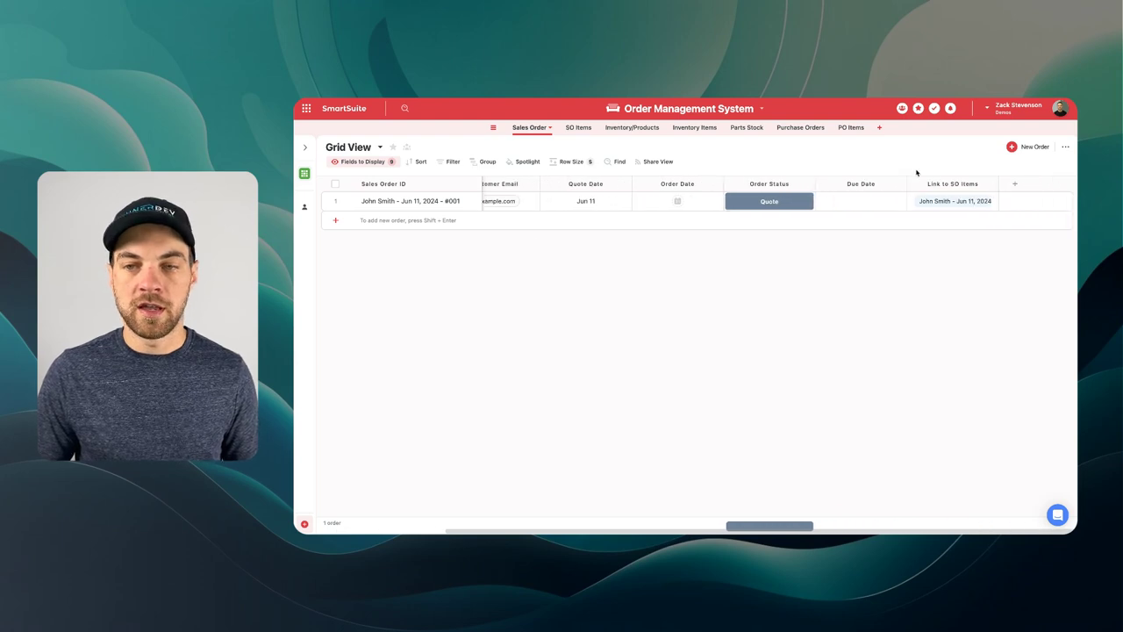
left_click(1014, 185)
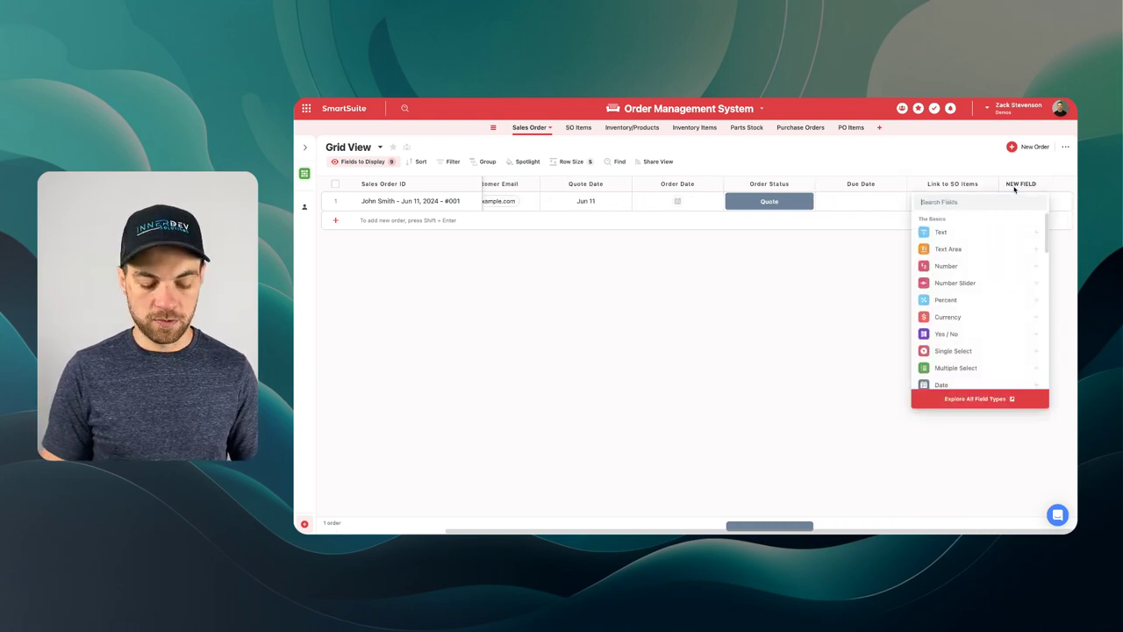
type("rollup")
left_click(943, 232)
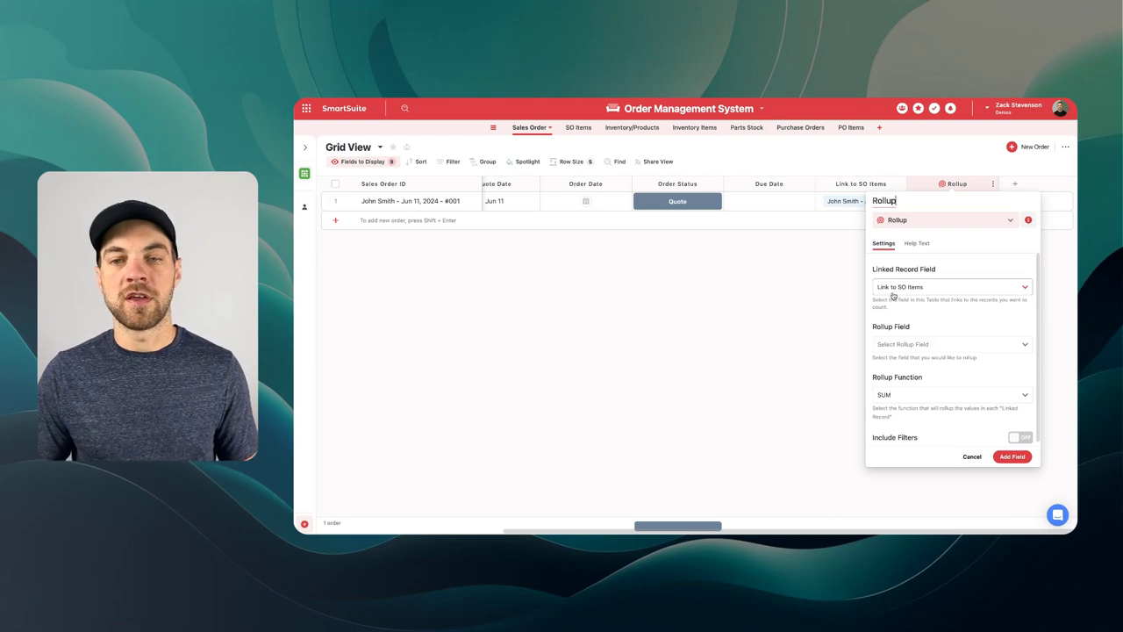
left_click(910, 345)
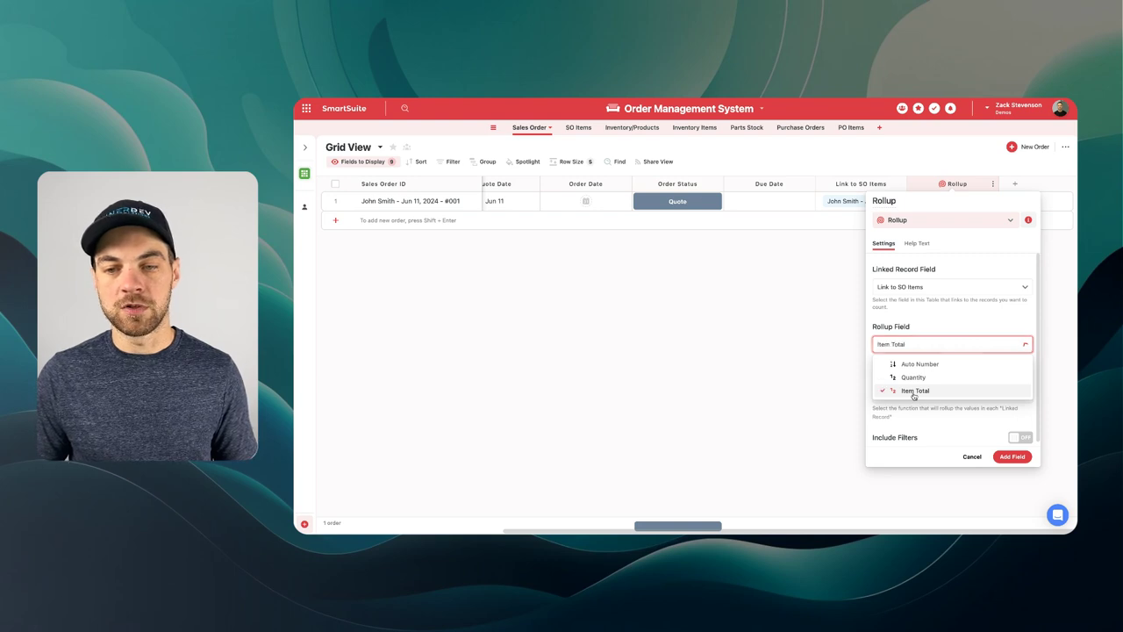
left_click(914, 391)
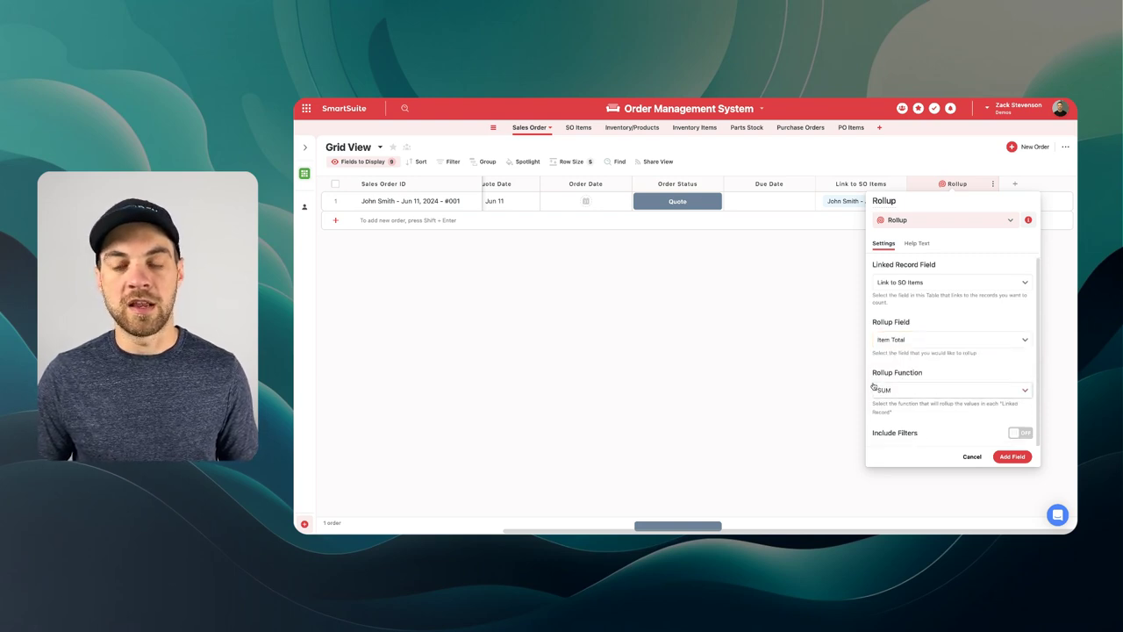
left_click(1012, 456)
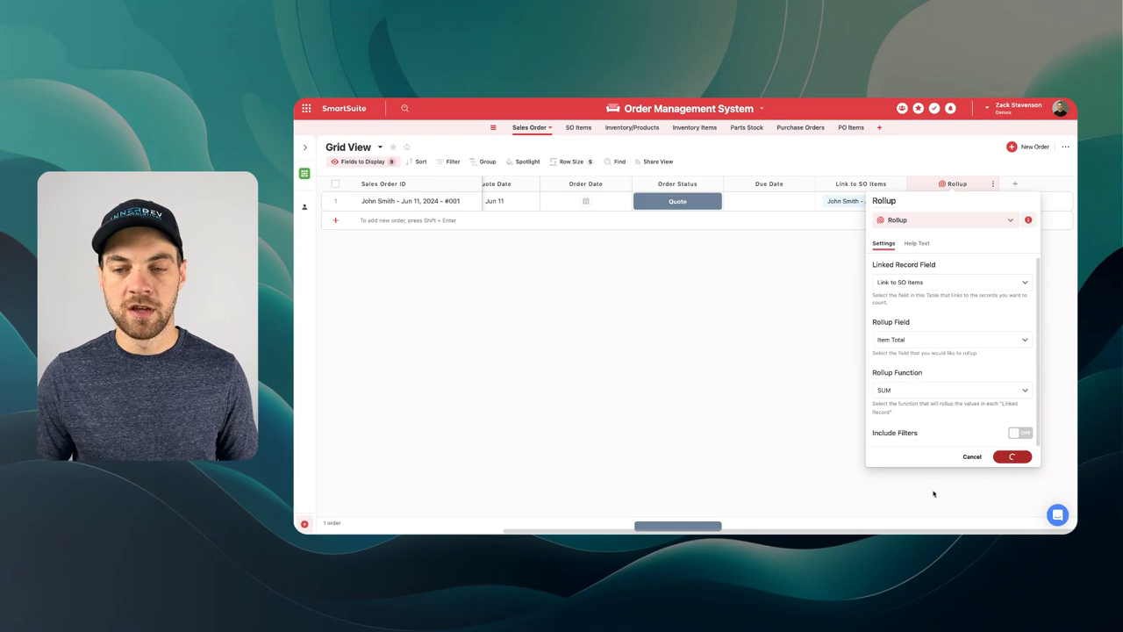
Rename the new rollup field in the Sales Order table as Total Cost
left_click(956, 183)
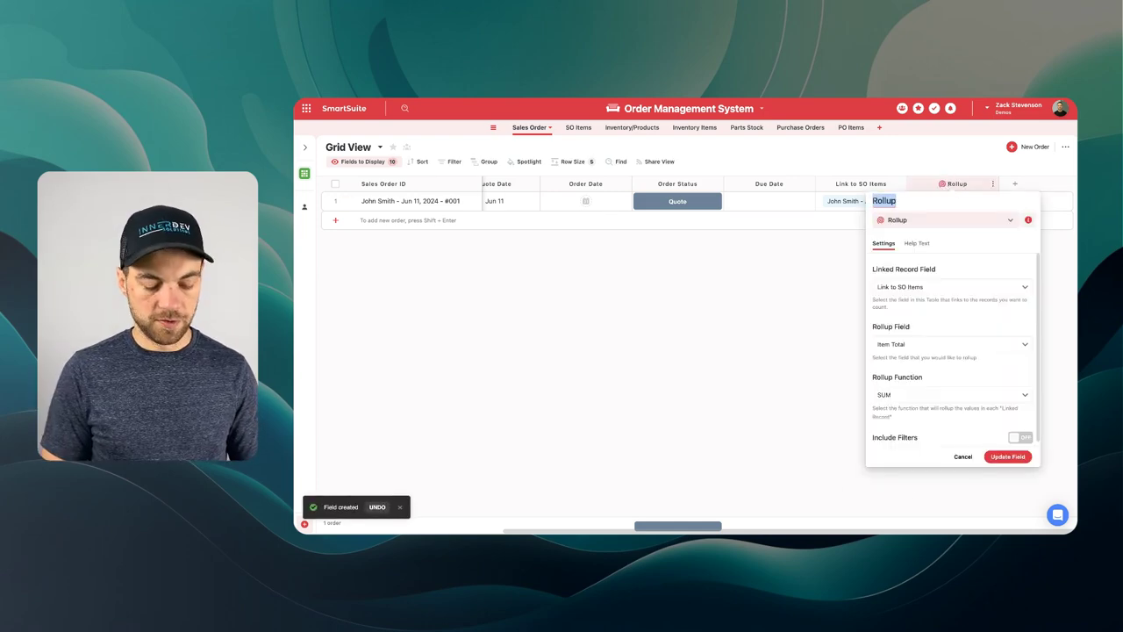
type("Total Cost")
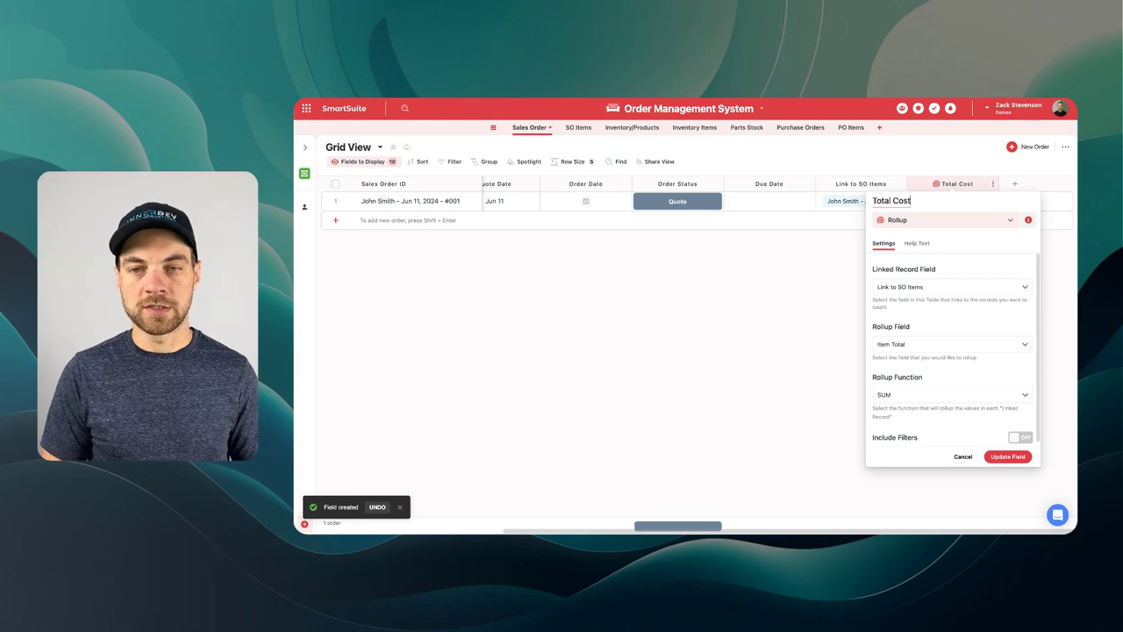
key("Return")
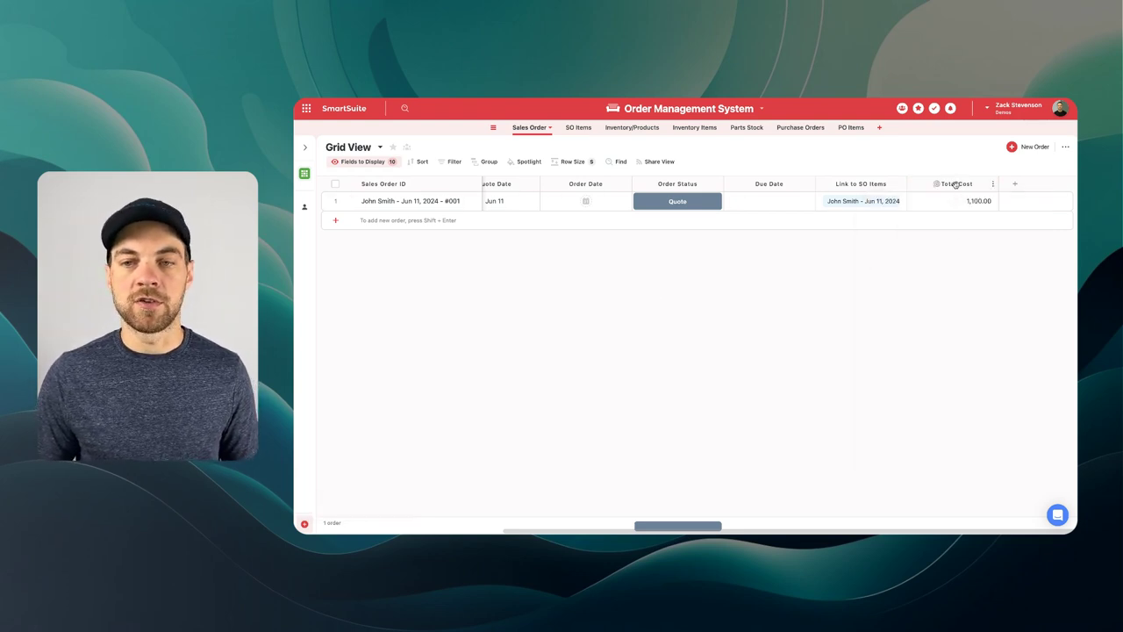
Check the Item Total and Quantity of both products in SO Items against the Total Cost in the Sales Order table
left_click(575, 128)
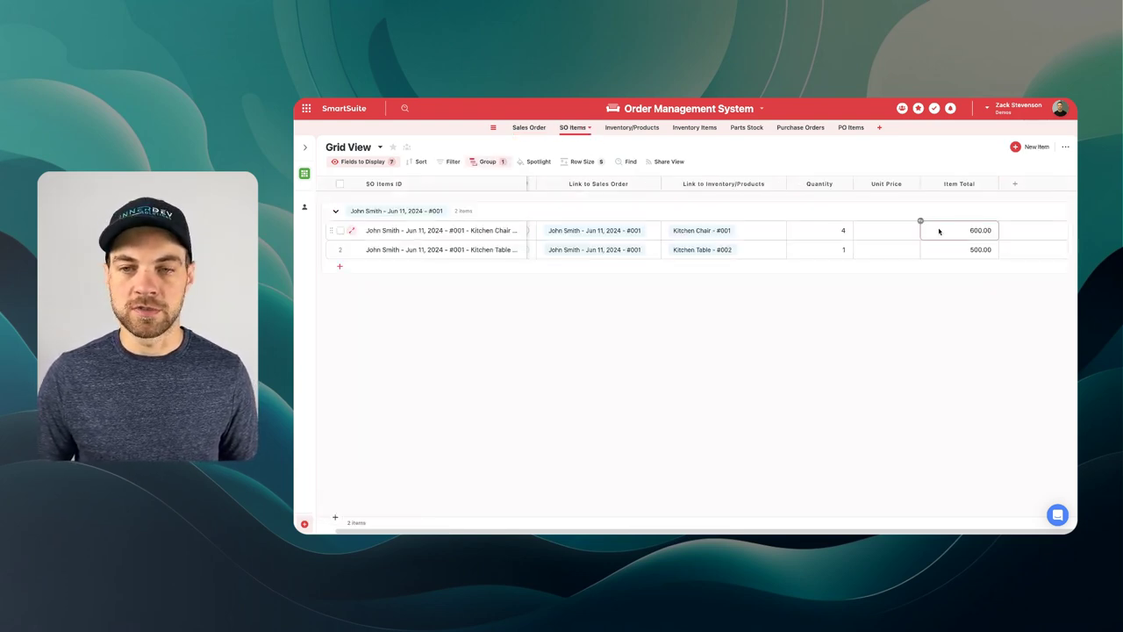
left_click(959, 233)
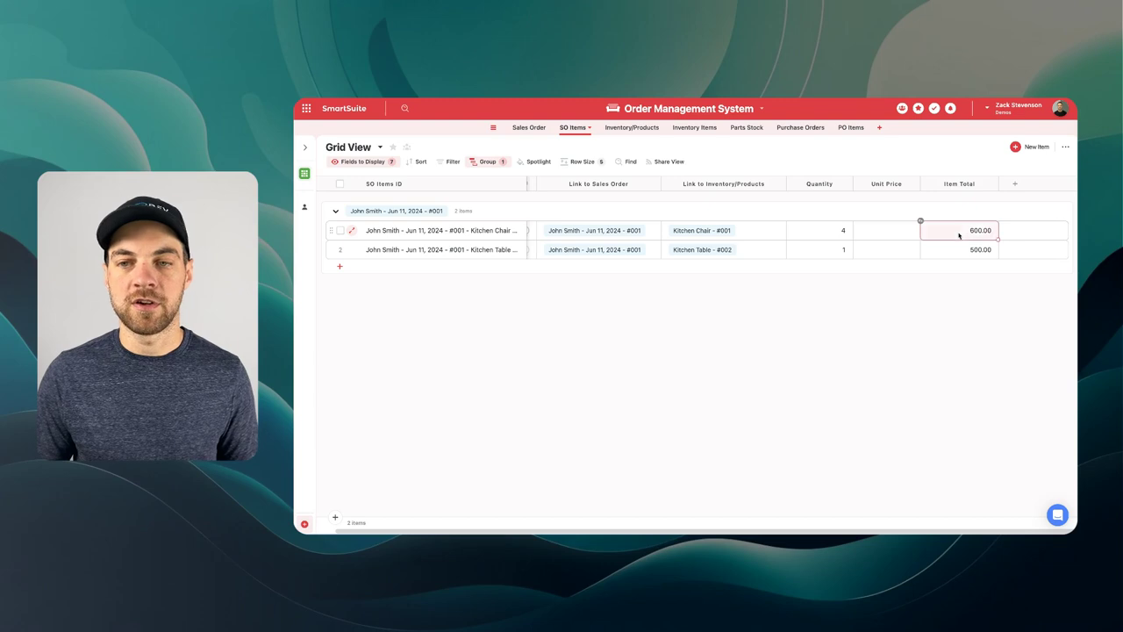
left_click(955, 251)
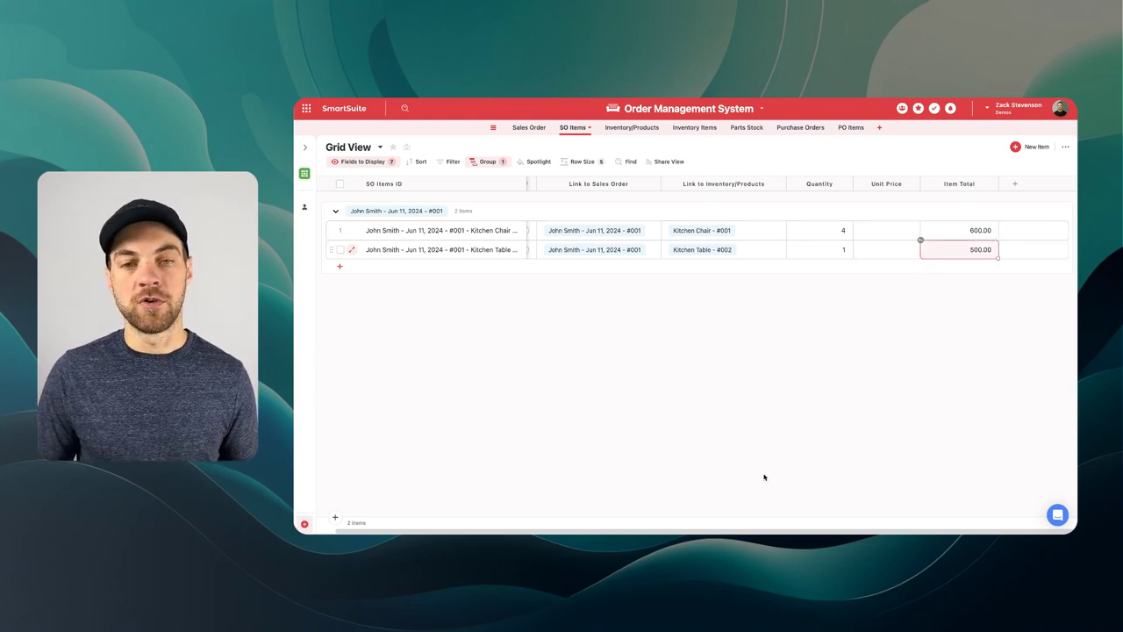
left_click(529, 128)
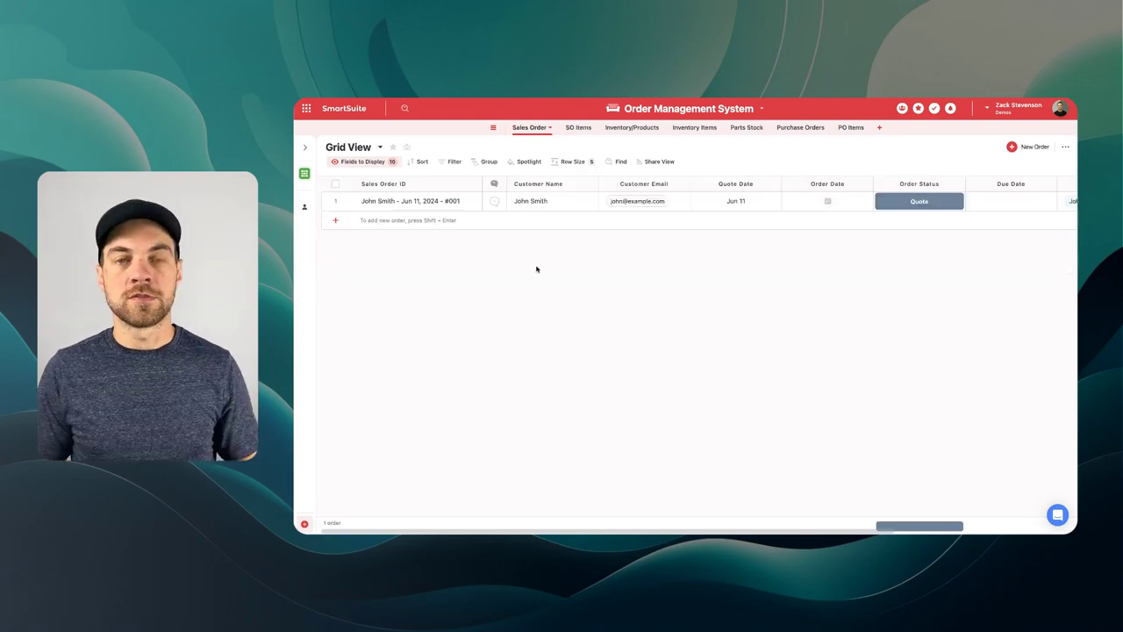
scroll(576, 275, "right", 2)
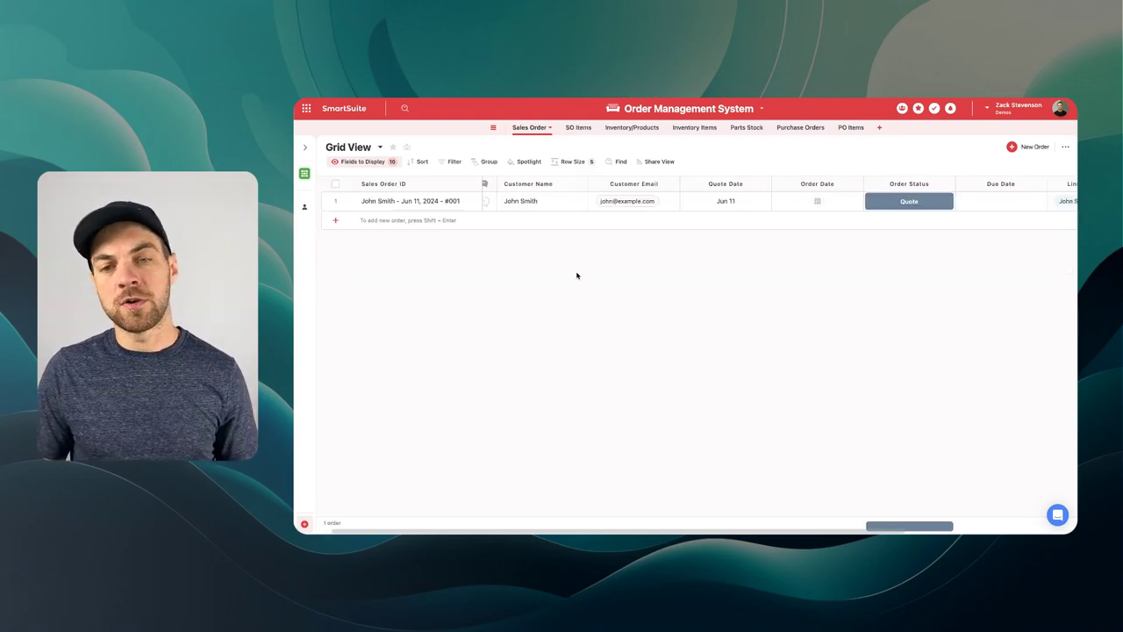
scroll(577, 276, "right", 10)
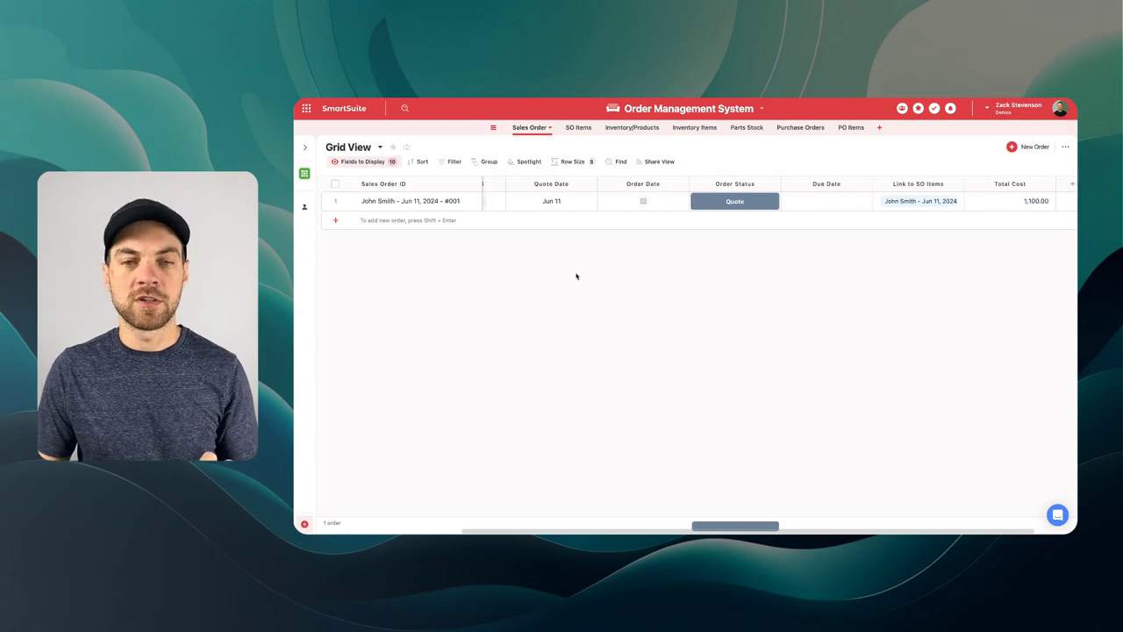
left_click(575, 128)
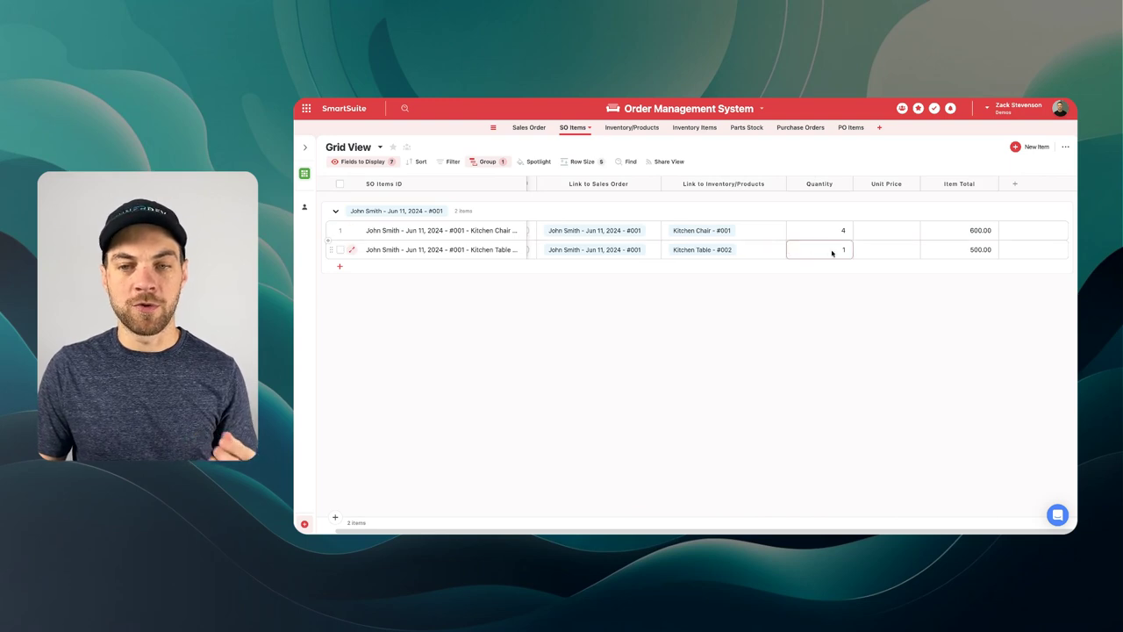
mouse_move(850, 268)
scroll(850, 268, "left", 1)
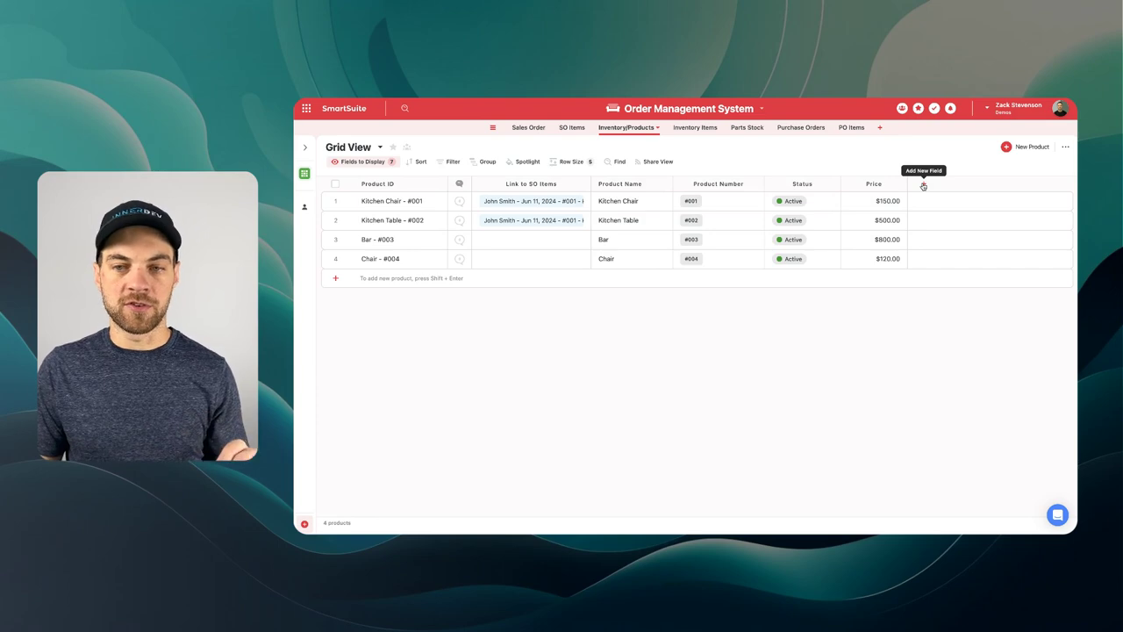
Add a Rollup field to the Inventory/Products table that returns the SUM of Quantity through Link to SO Items
left_click(923, 186)
type("rol")
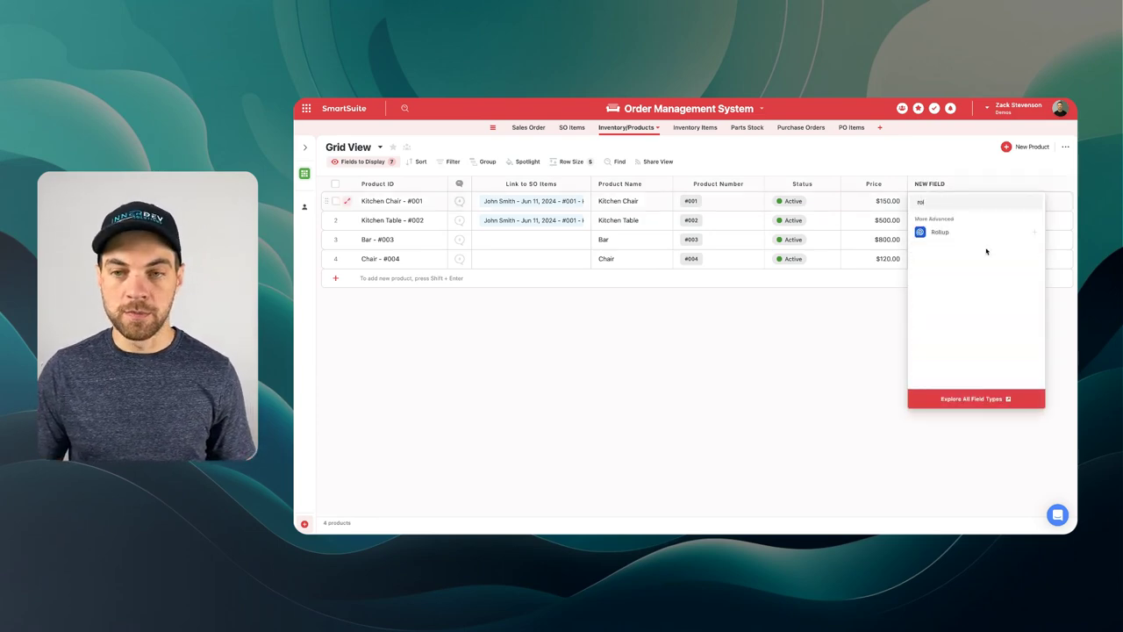
left_click(952, 233)
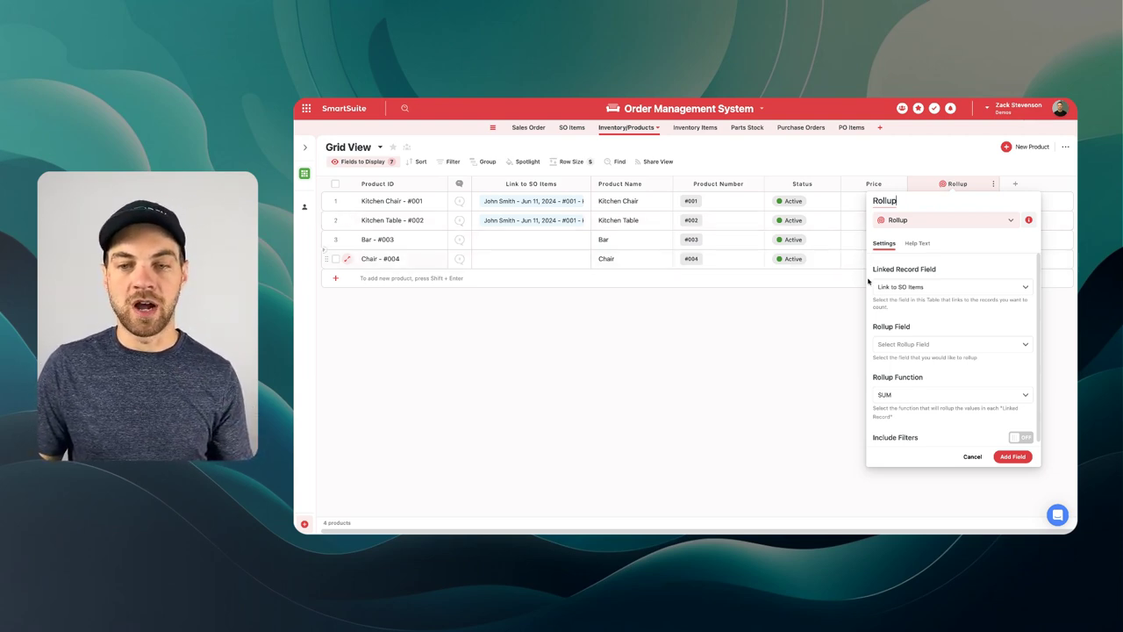
left_click(910, 340)
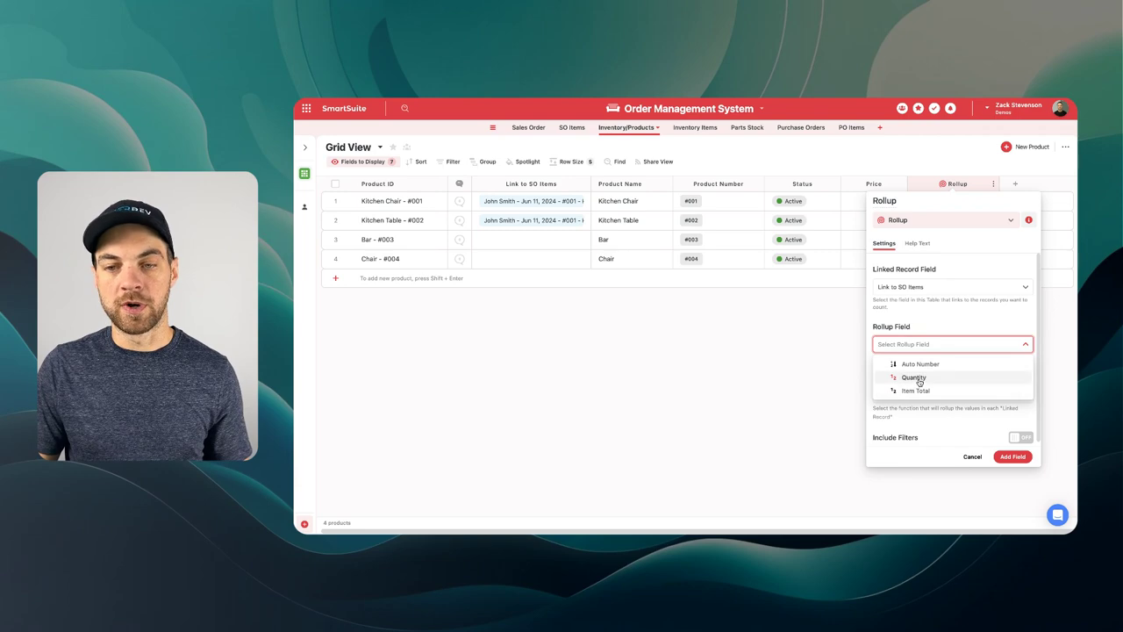
left_click(914, 378)
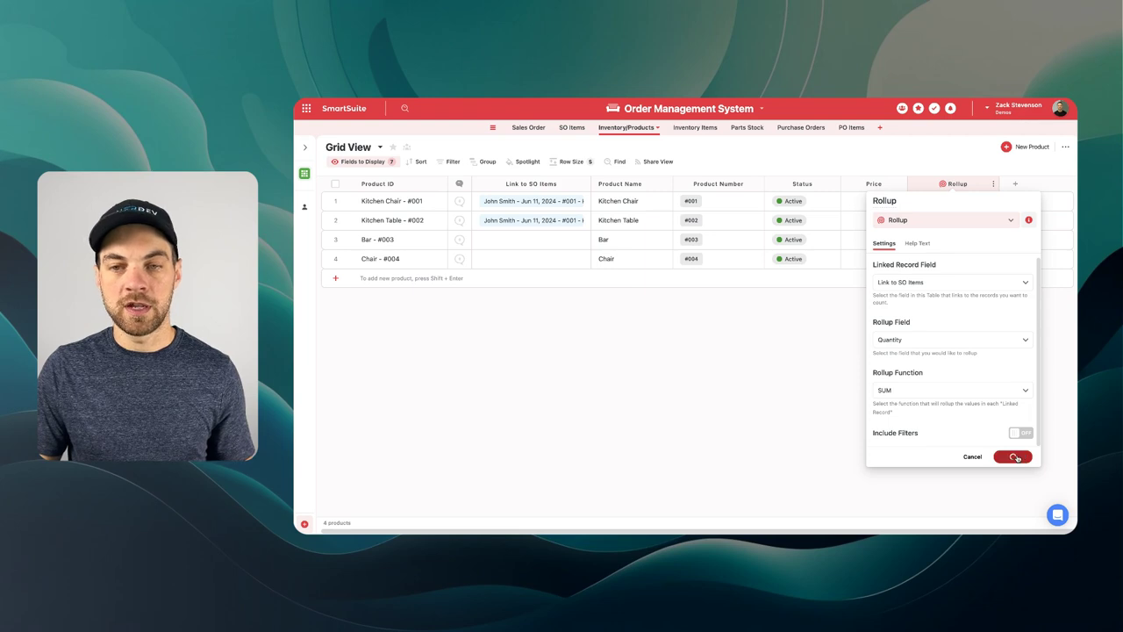
Rename the new rollup field in Inventory/Products as Quantity Sold and save it
type("Quantity Sol")
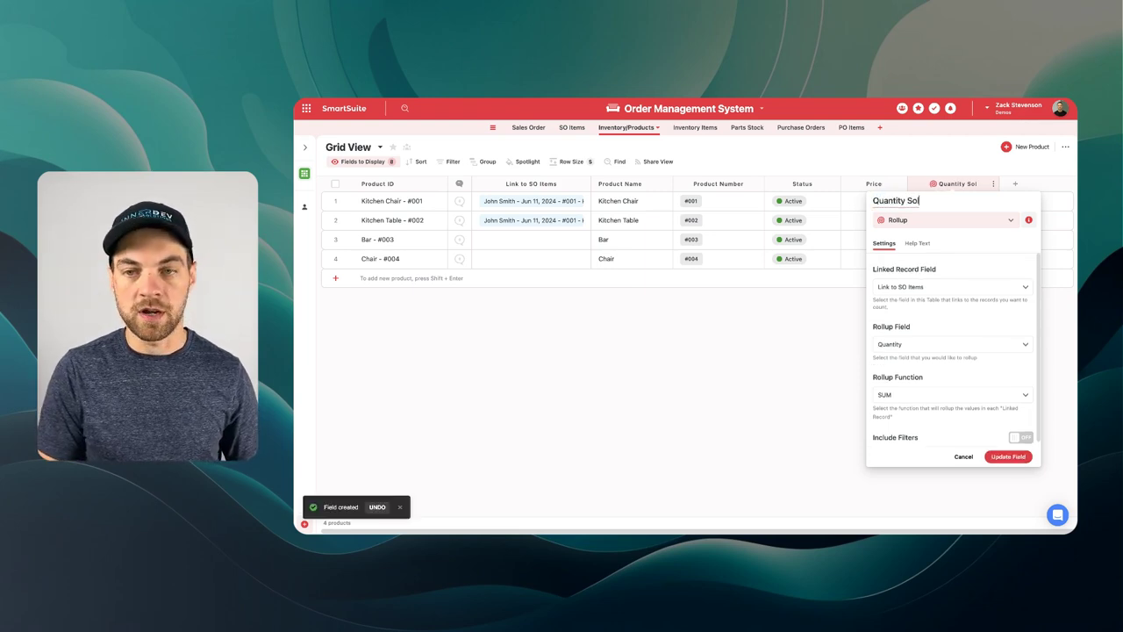
type("d")
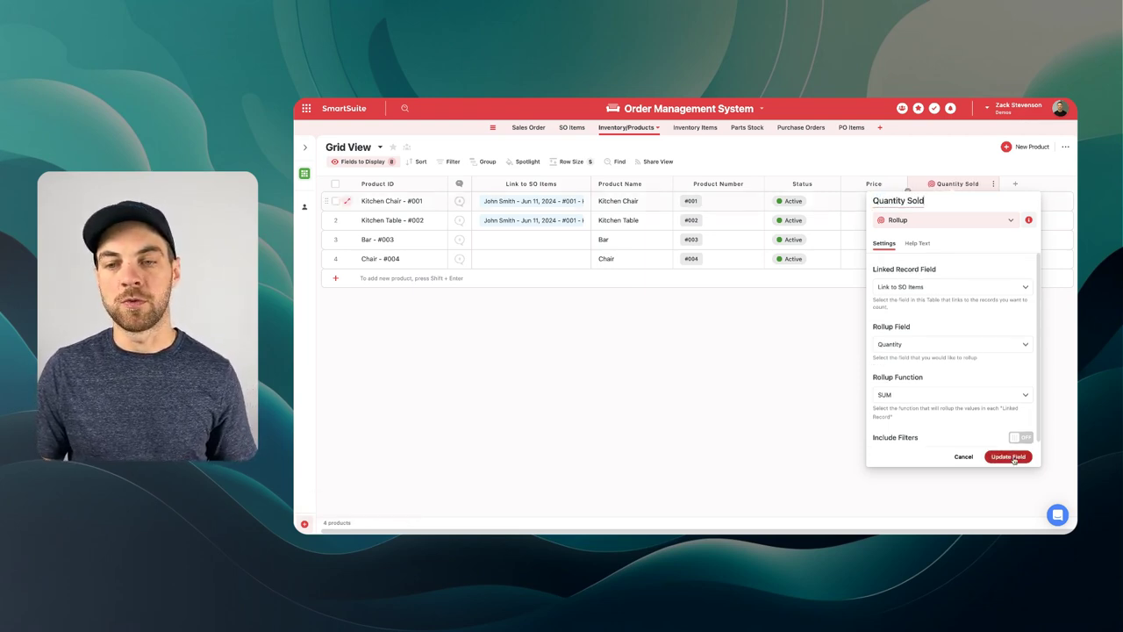
left_click(1010, 456)
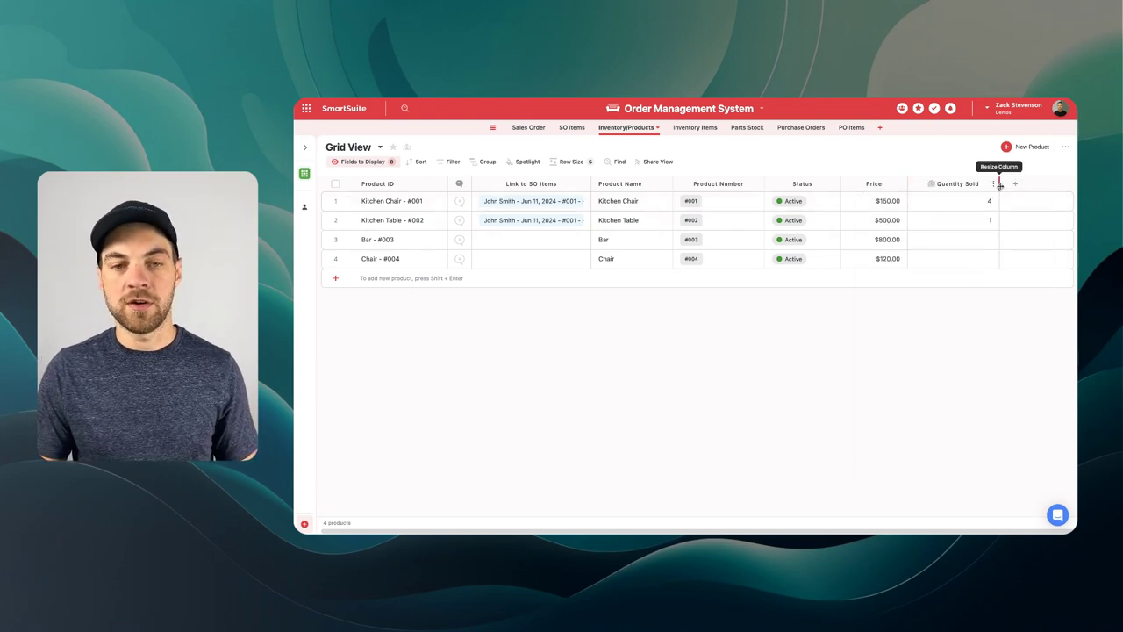